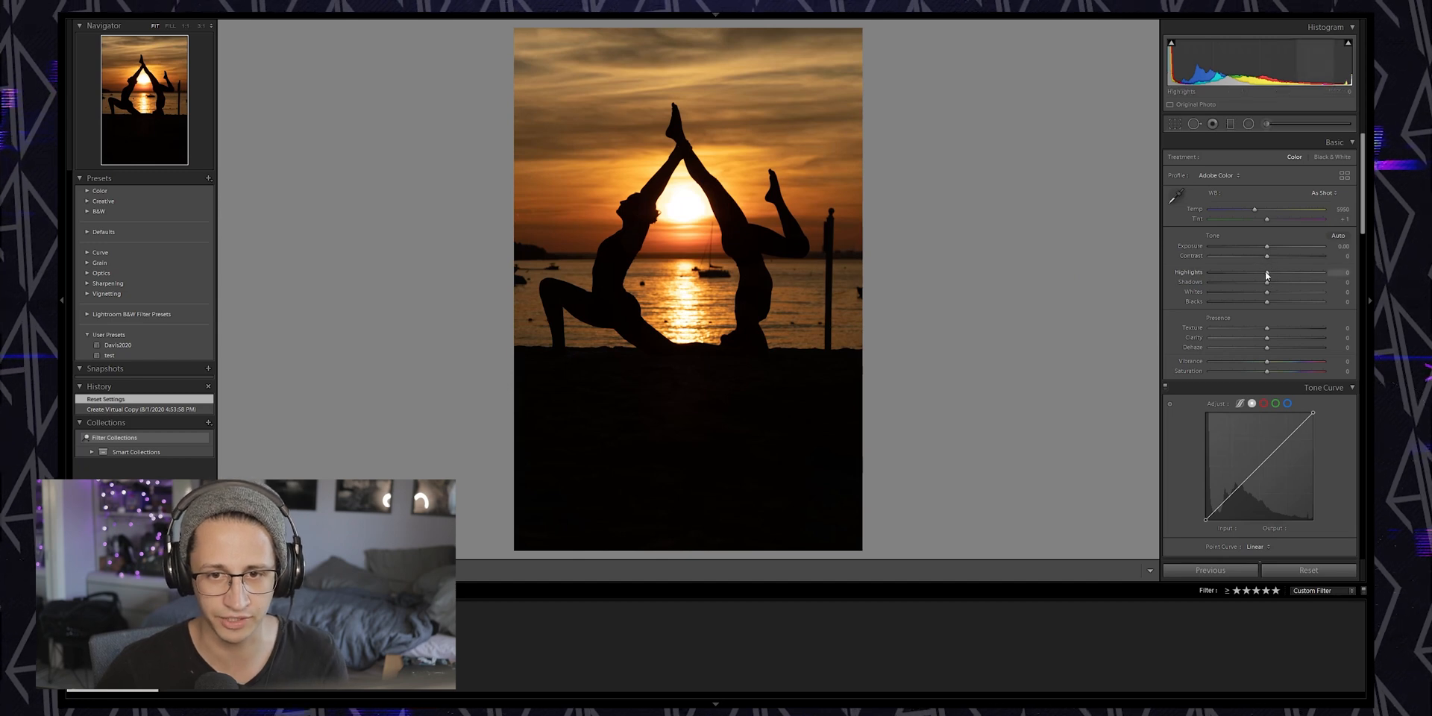
Raise the Shadows and Blacks sliders to brighten the dark foreground of the photo
left_click_drag(1266, 283, 1297, 311)
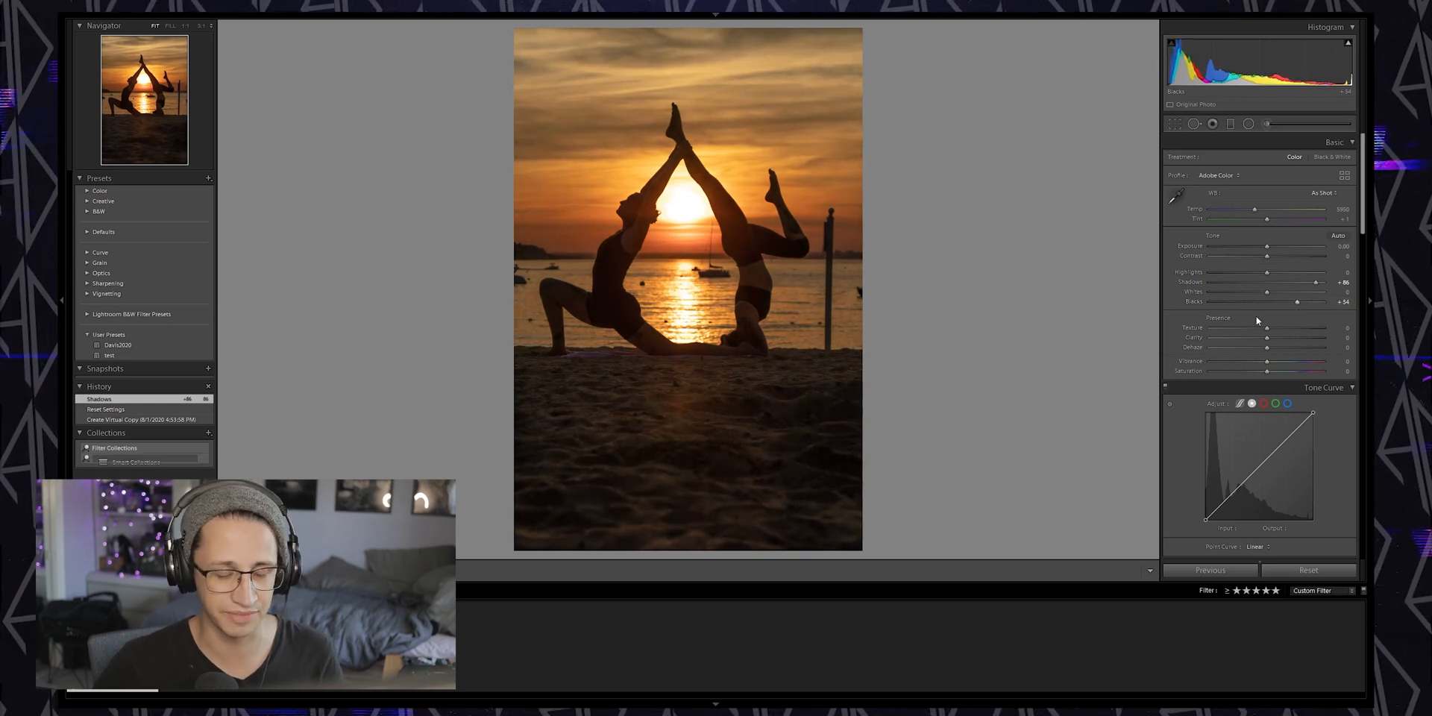
Open the photo for editing in Adobe Photoshop 2020
right_click(784, 386)
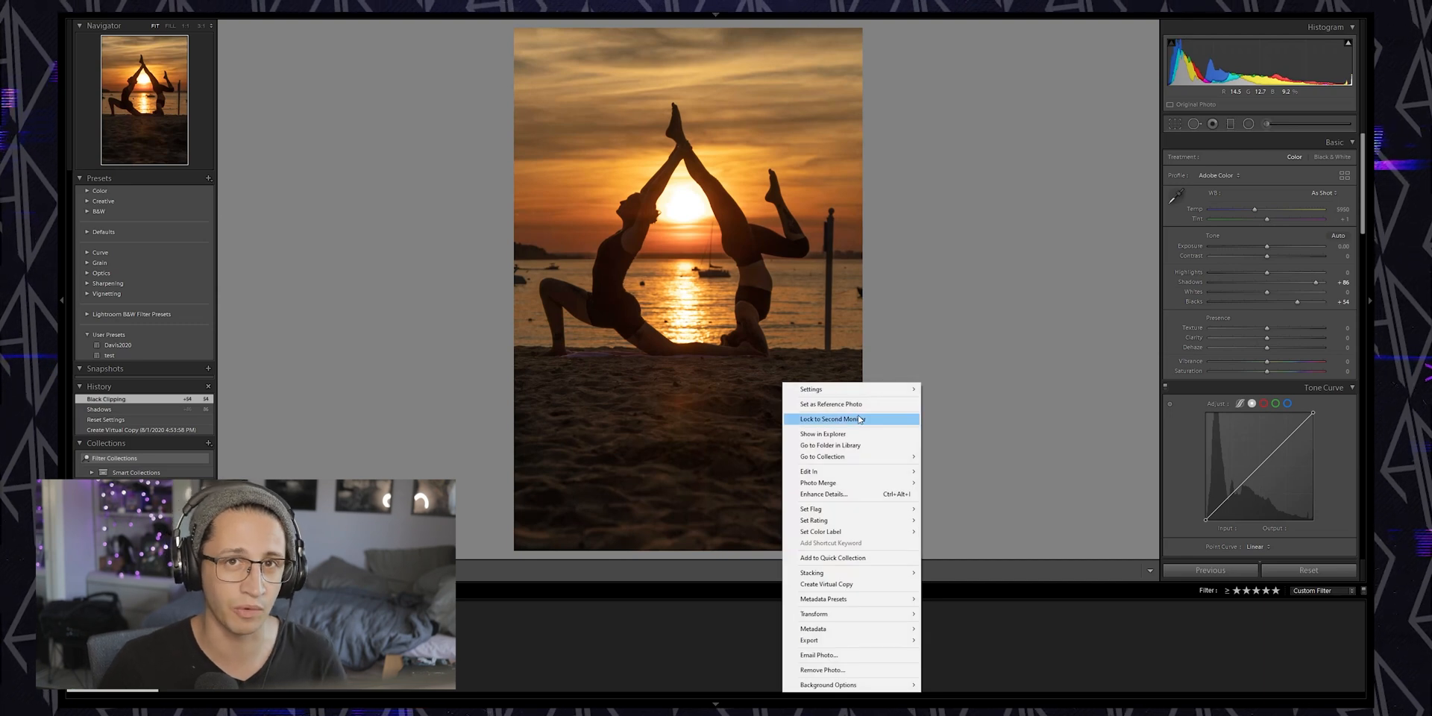
mouse_move(880, 471)
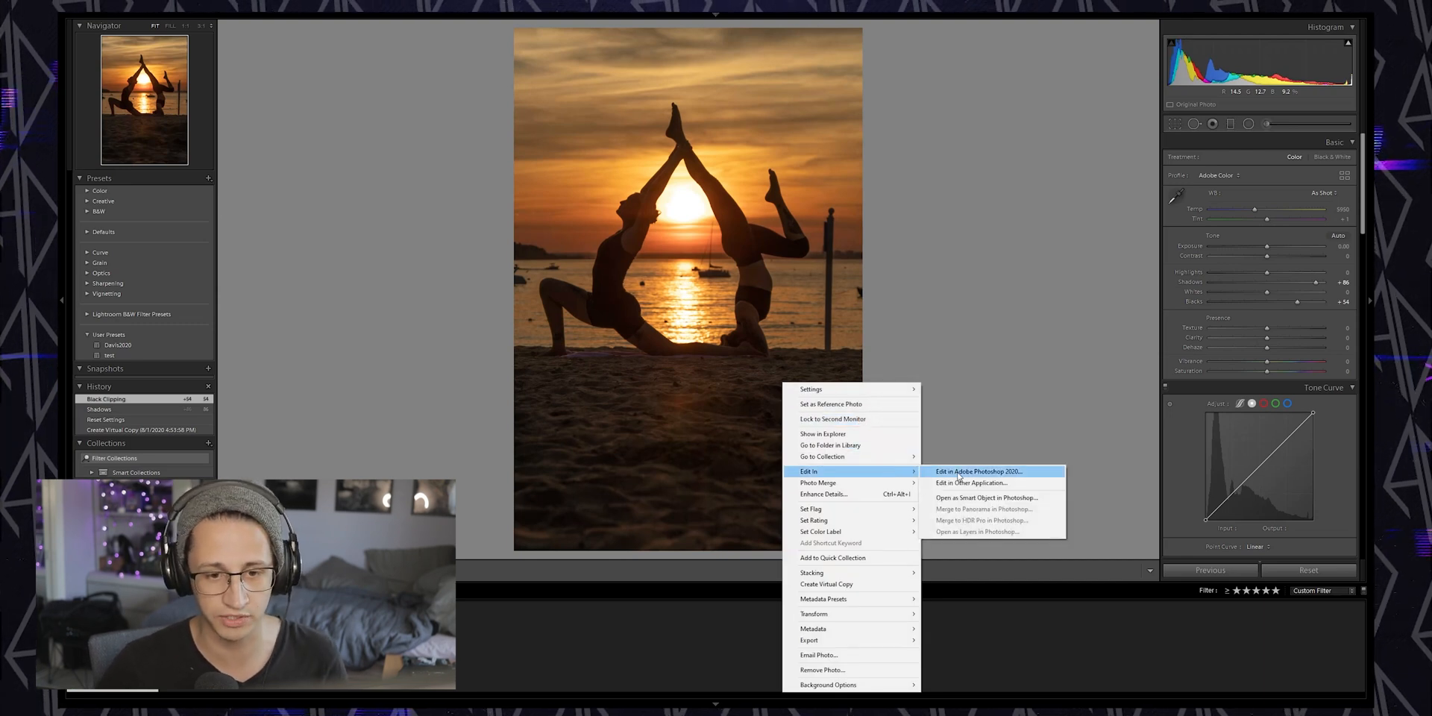
left_click(960, 473)
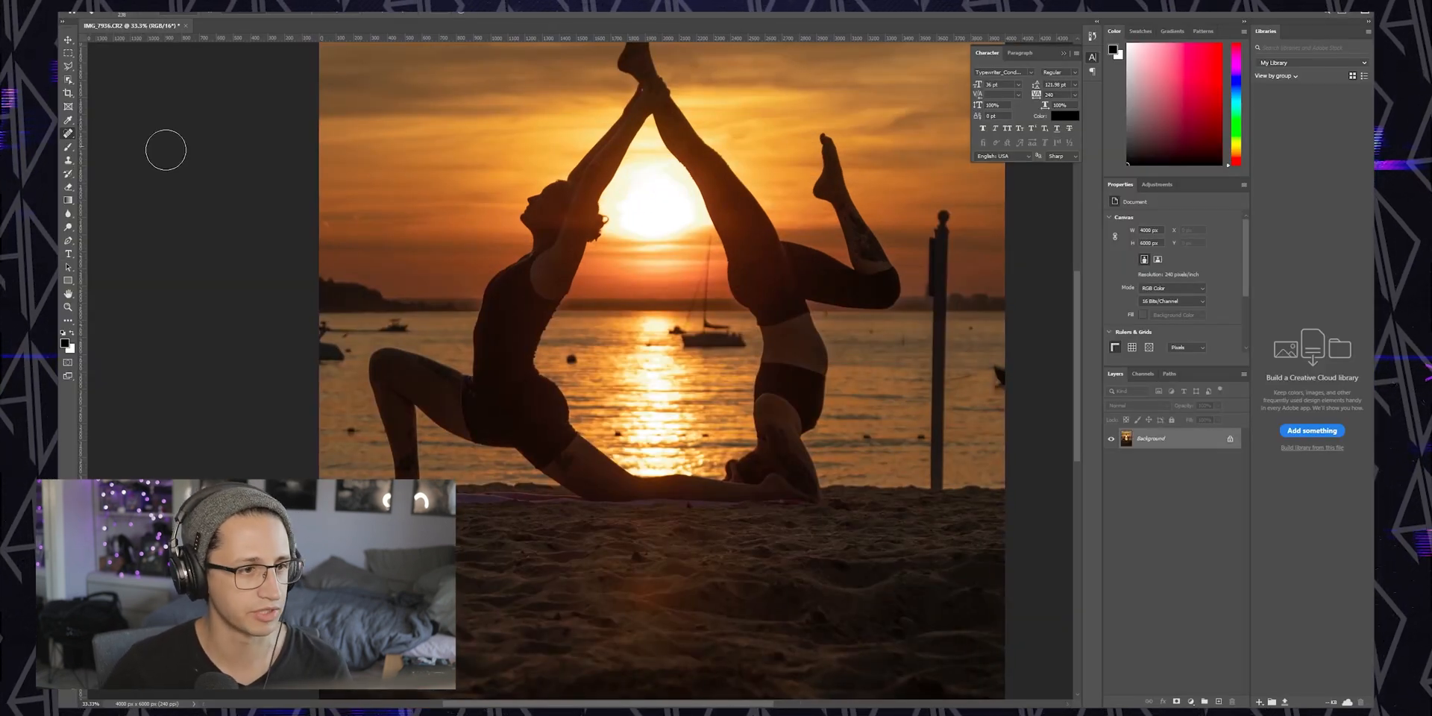
Adjust the Spot Healing Brush size and heal small spots in the water near the figures
right_click(580, 364)
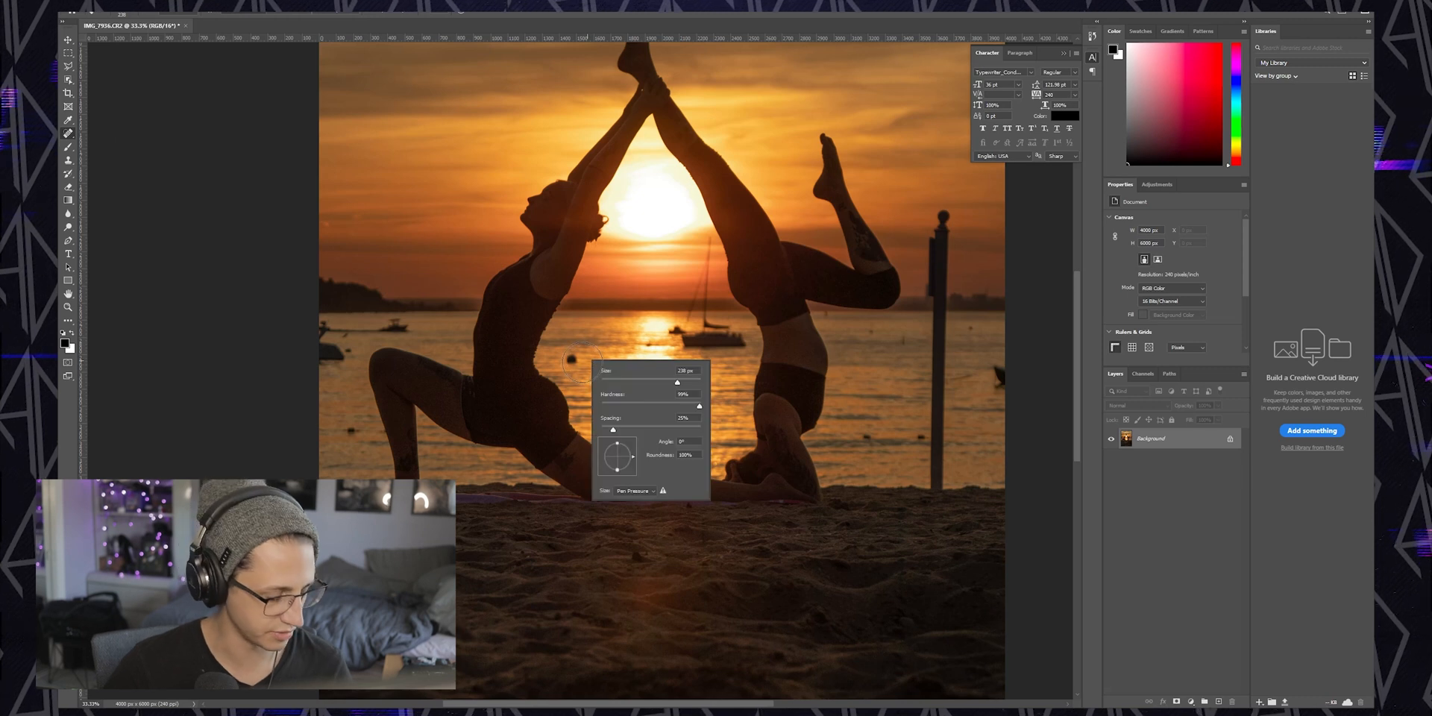
left_click_drag(580, 363, 570, 360)
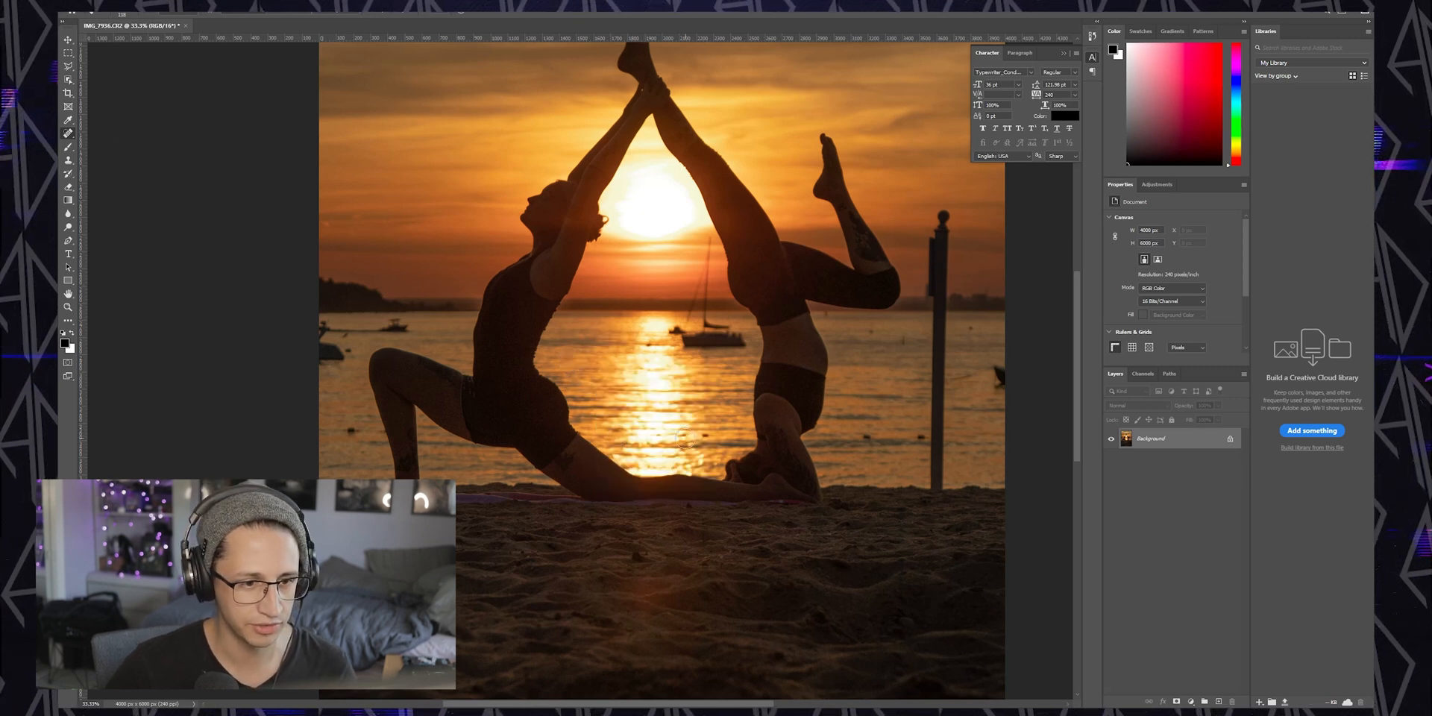
left_click(706, 436)
left_click(660, 434)
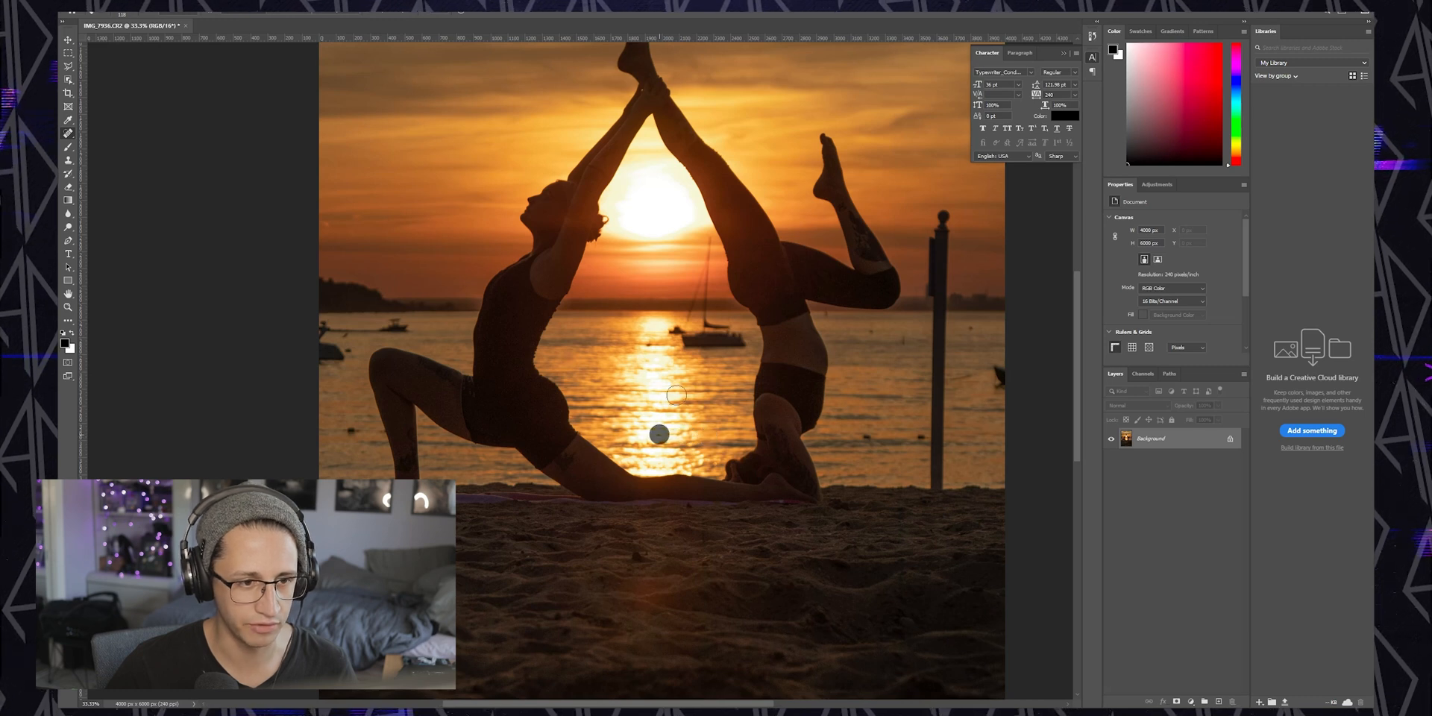
left_click(647, 343)
Heal the small objects in the water on the right and left edges of the photo
left_click(871, 331)
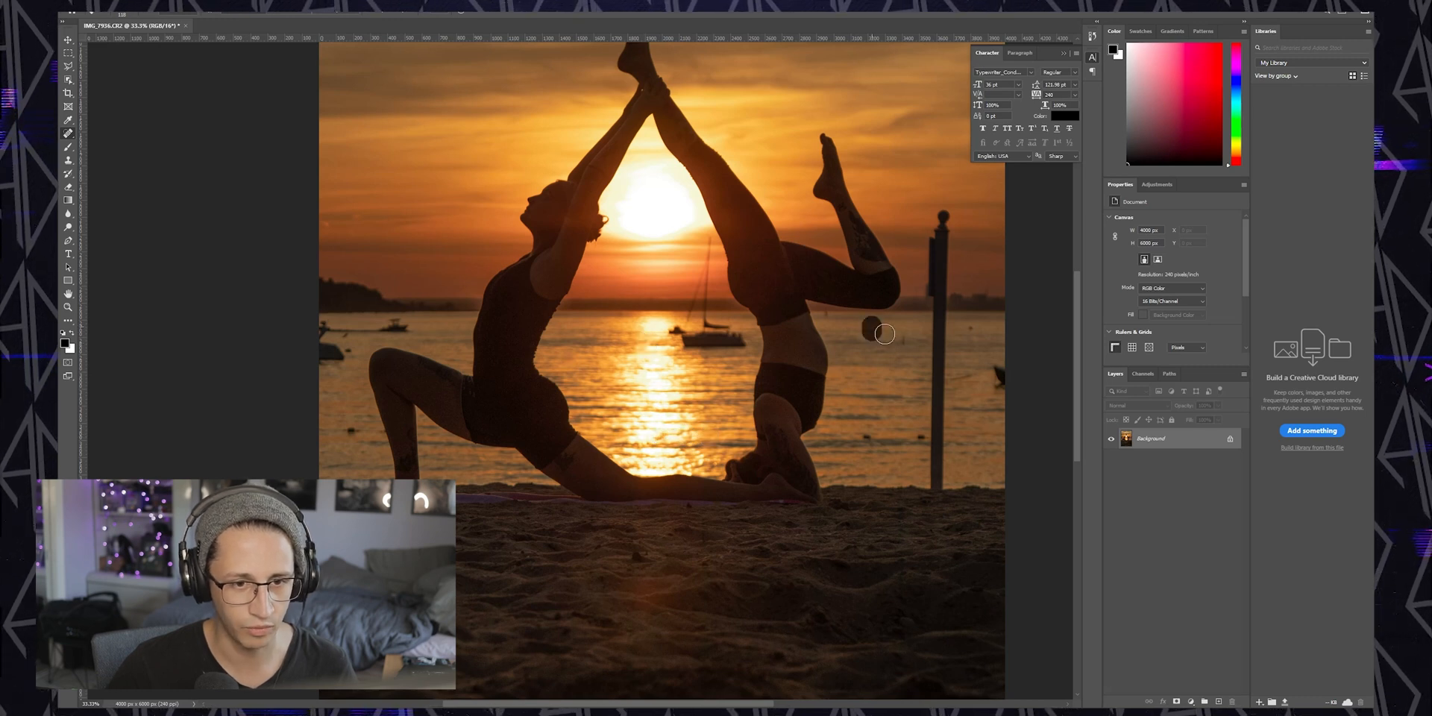
left_click(918, 437)
left_click(865, 436)
left_click(352, 432)
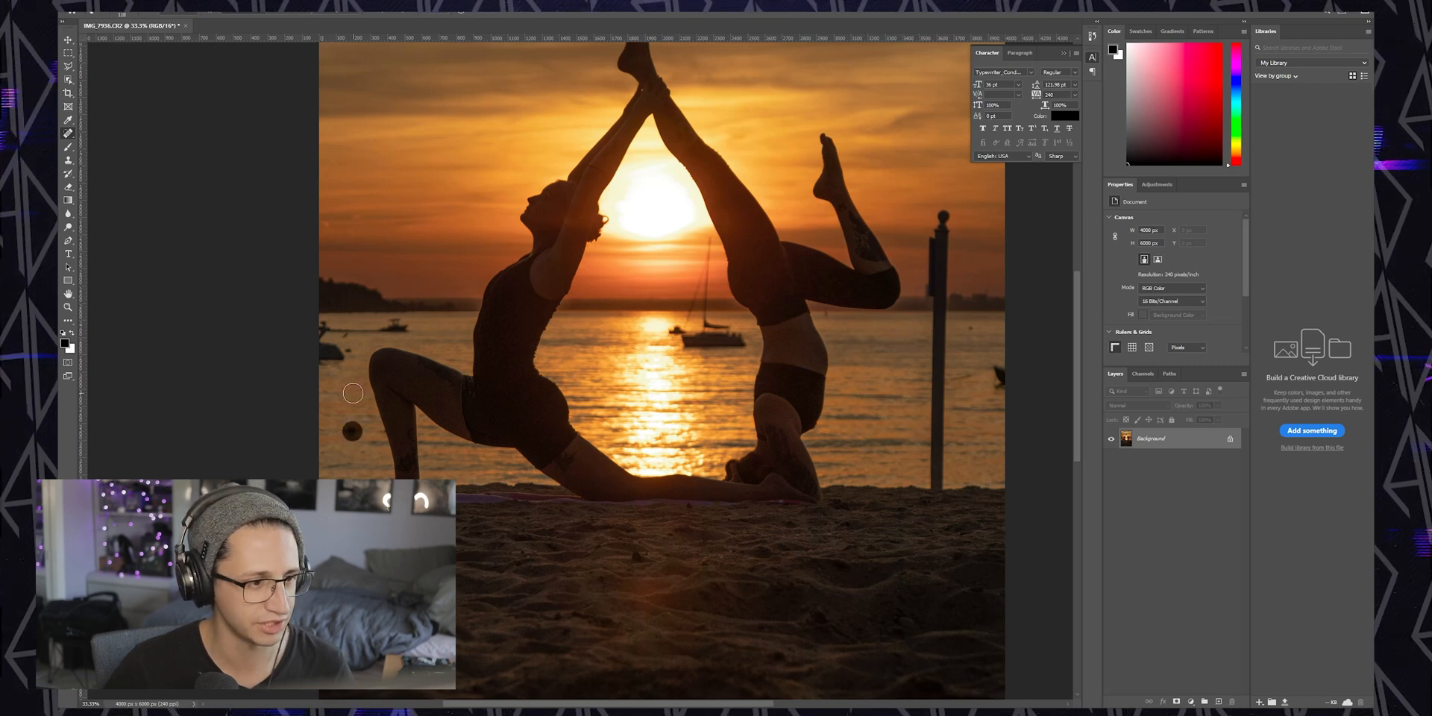
left_click(353, 348)
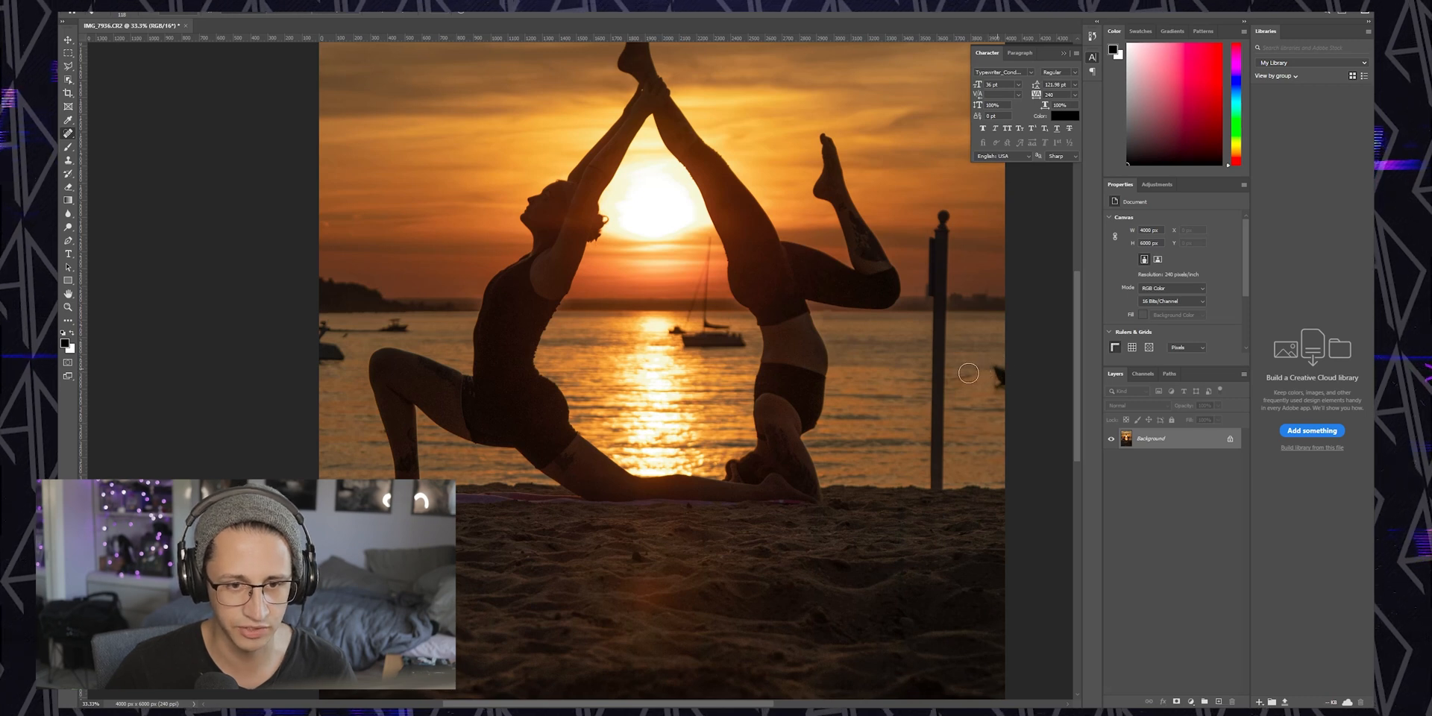
Brush away the boat and objects along the horizon at the right and left edges
left_click_drag(958, 379, 979, 374)
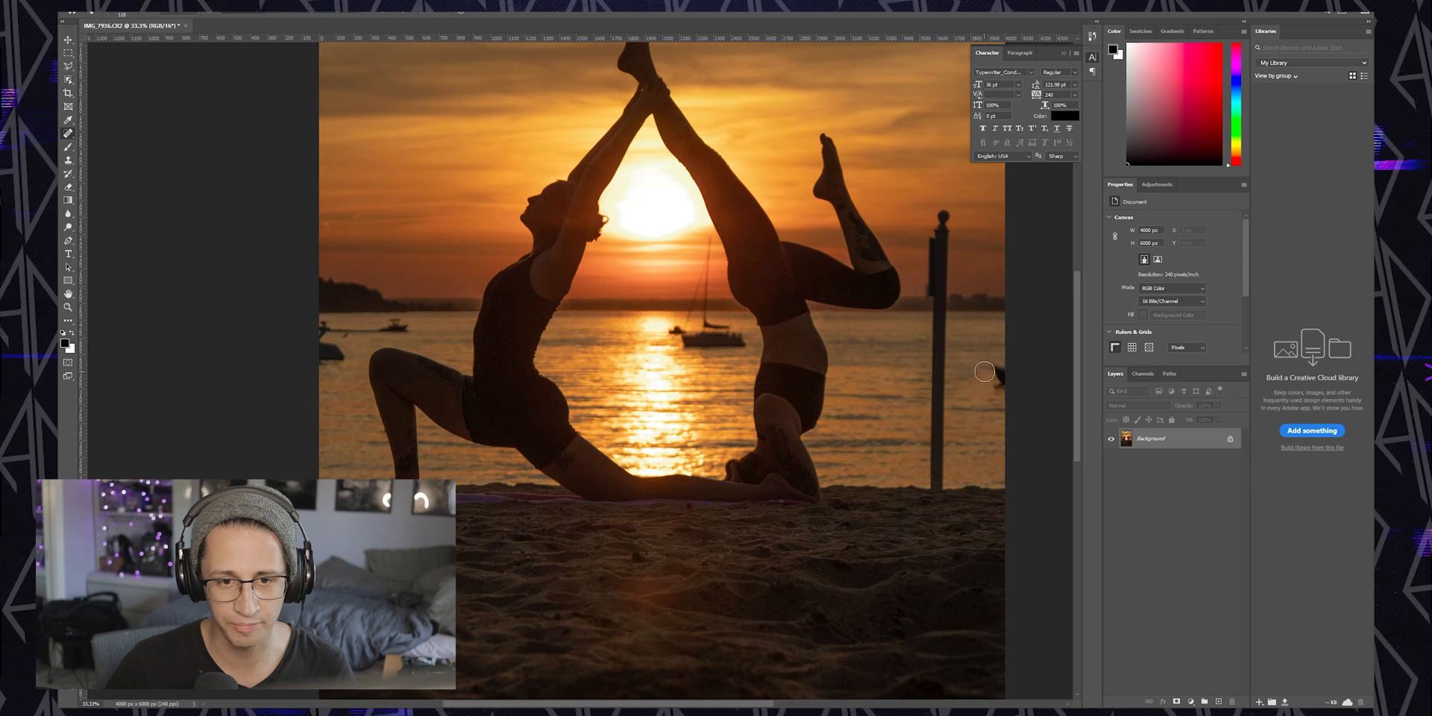
mouse_move(1003, 367)
left_mouse_down()
mouse_move(998, 388)
mouse_move(1044, 415)
left_mouse_up()
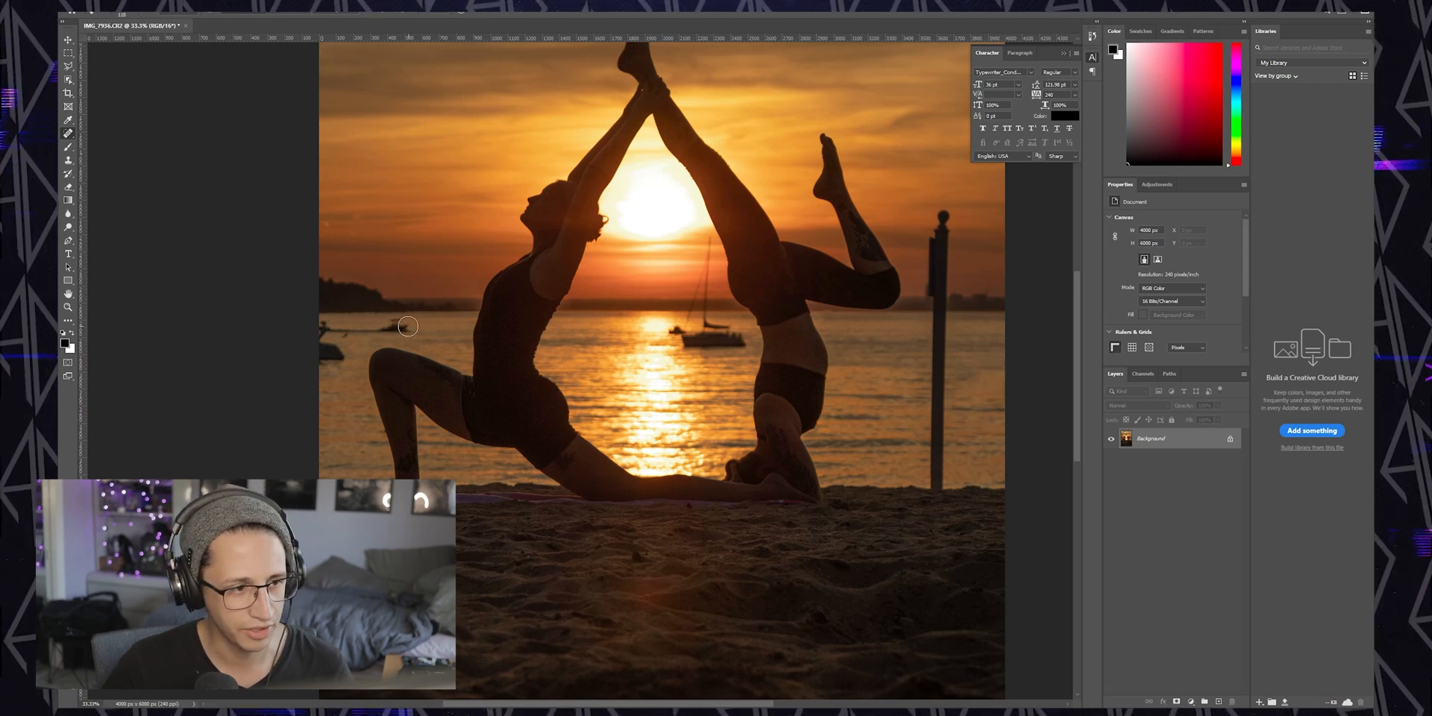
mouse_move(405, 326)
left_mouse_down()
mouse_move(360, 330)
mouse_move(404, 344)
mouse_move(335, 330)
mouse_move(354, 353)
mouse_move(321, 361)
mouse_move(325, 324)
left_mouse_up()
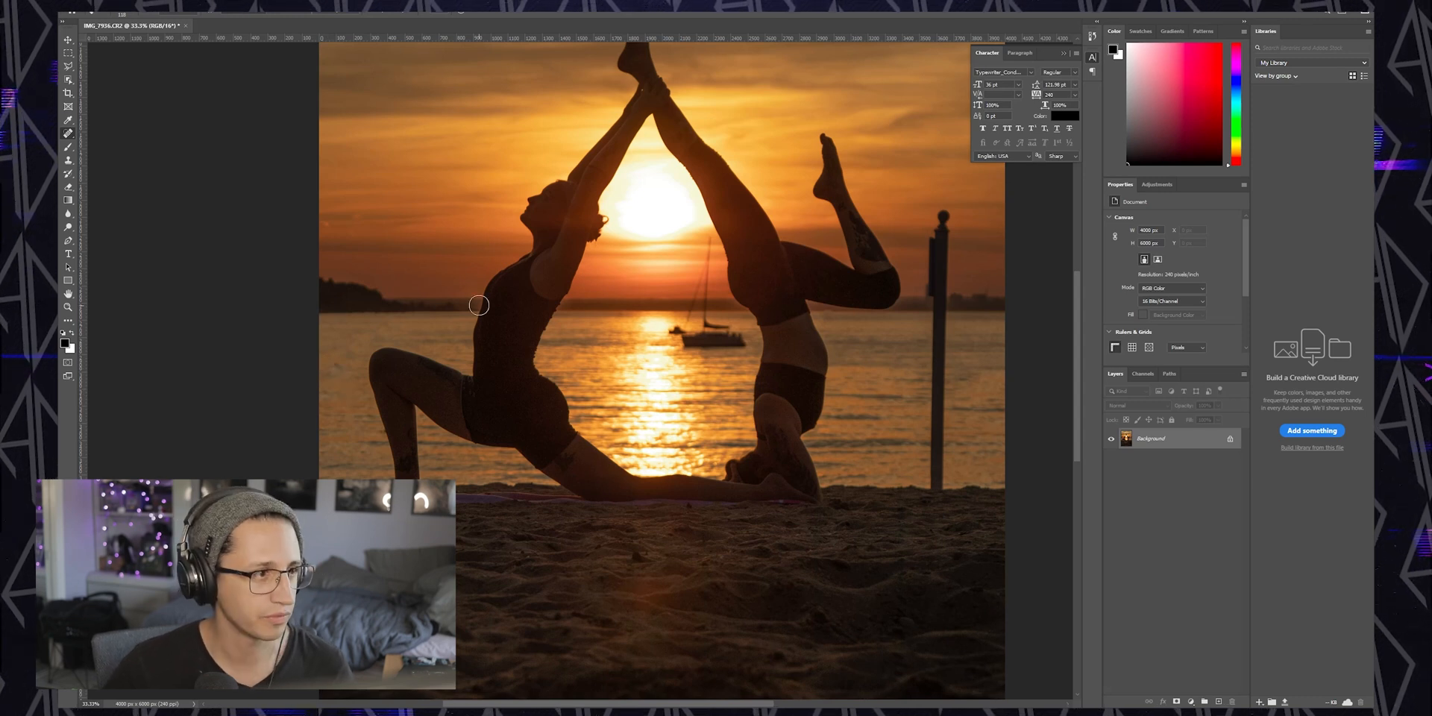
Try to heal away the top of the post, then undo the stroke
mouse_move(950, 234)
left_mouse_down()
mouse_move(969, 237)
mouse_move(941, 209)
mouse_move(941, 265)
left_mouse_up()
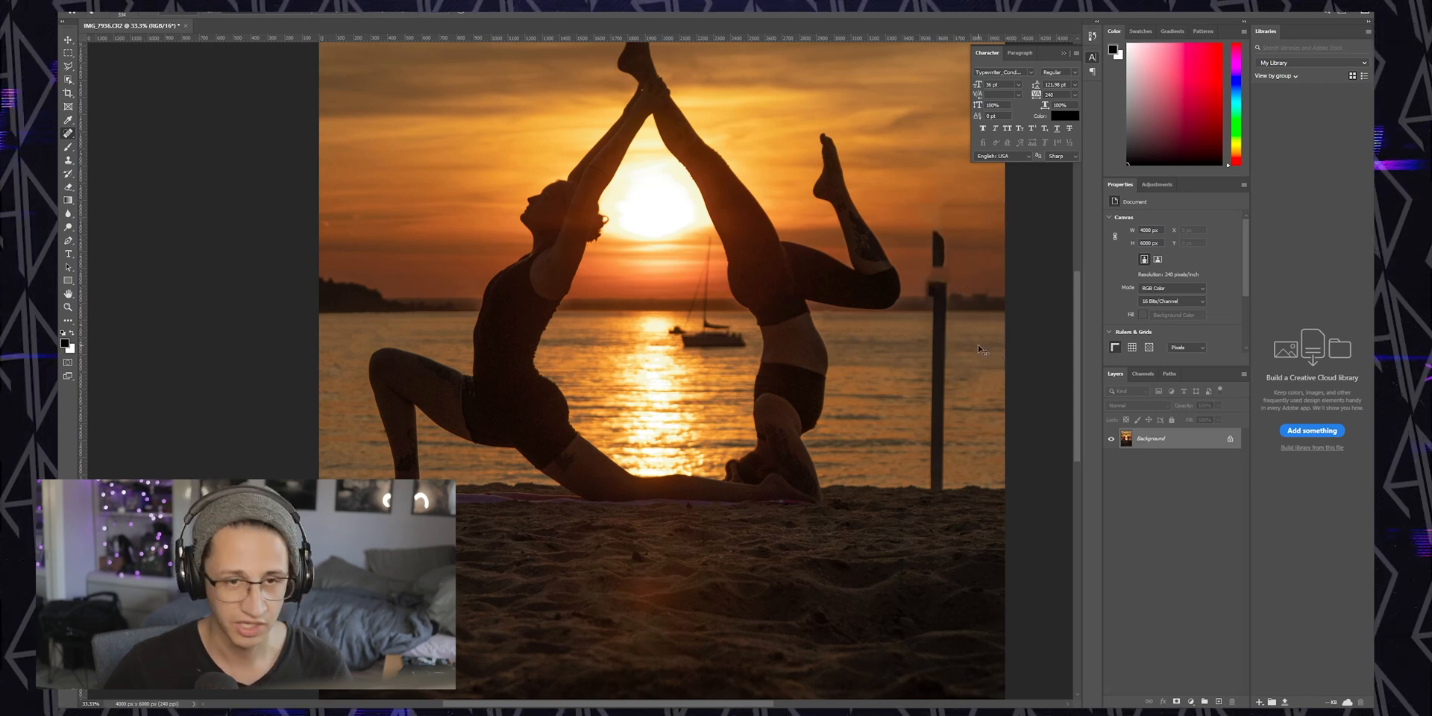
key("ctrl+z")
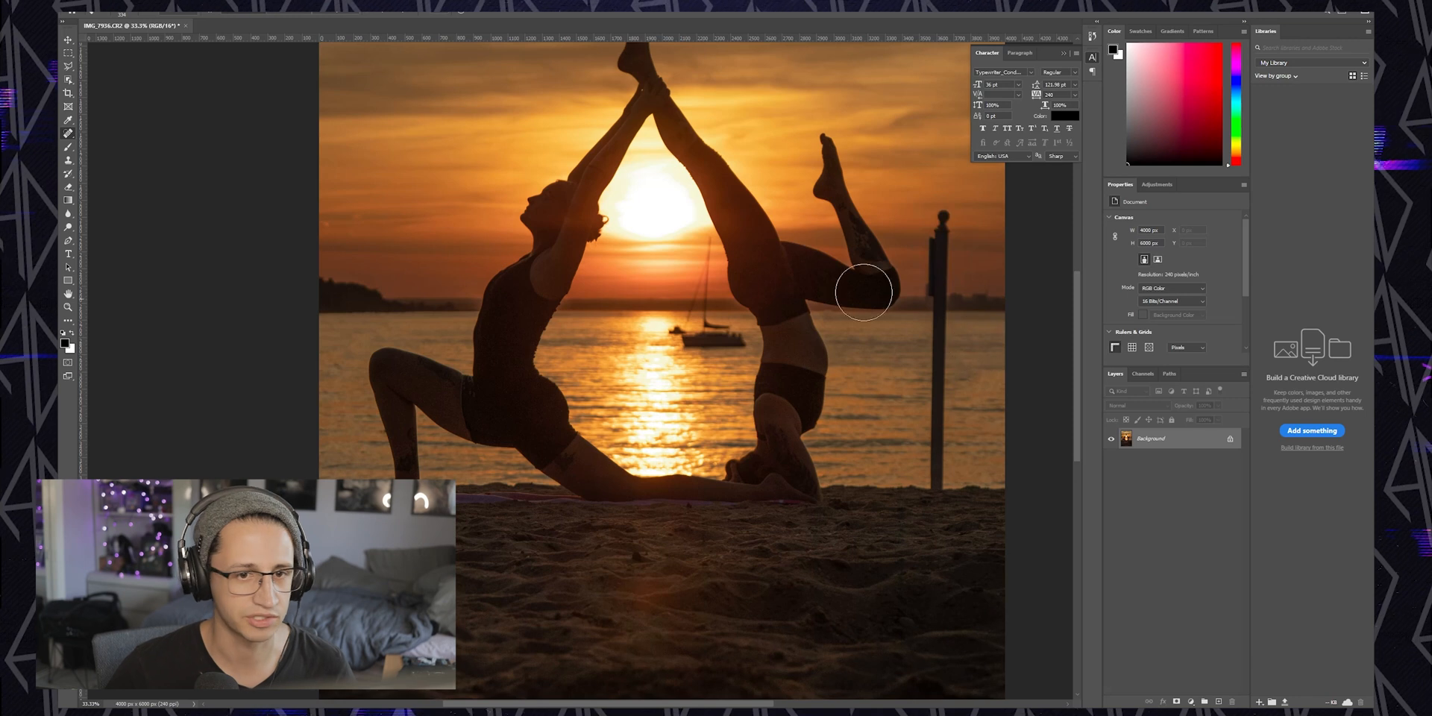
Trace a Polygonal Lasso selection around the post standing on the beach
left_click(70, 67)
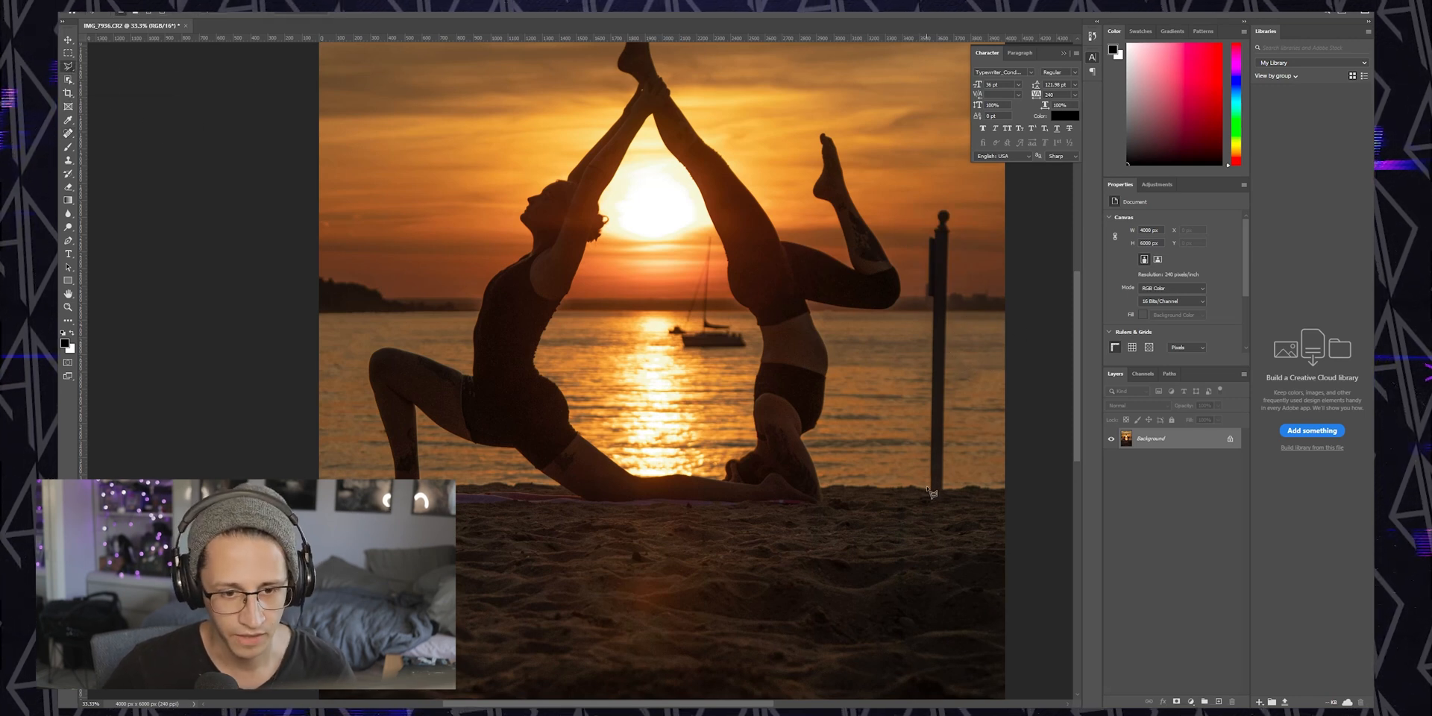
key("ctrl+plus")
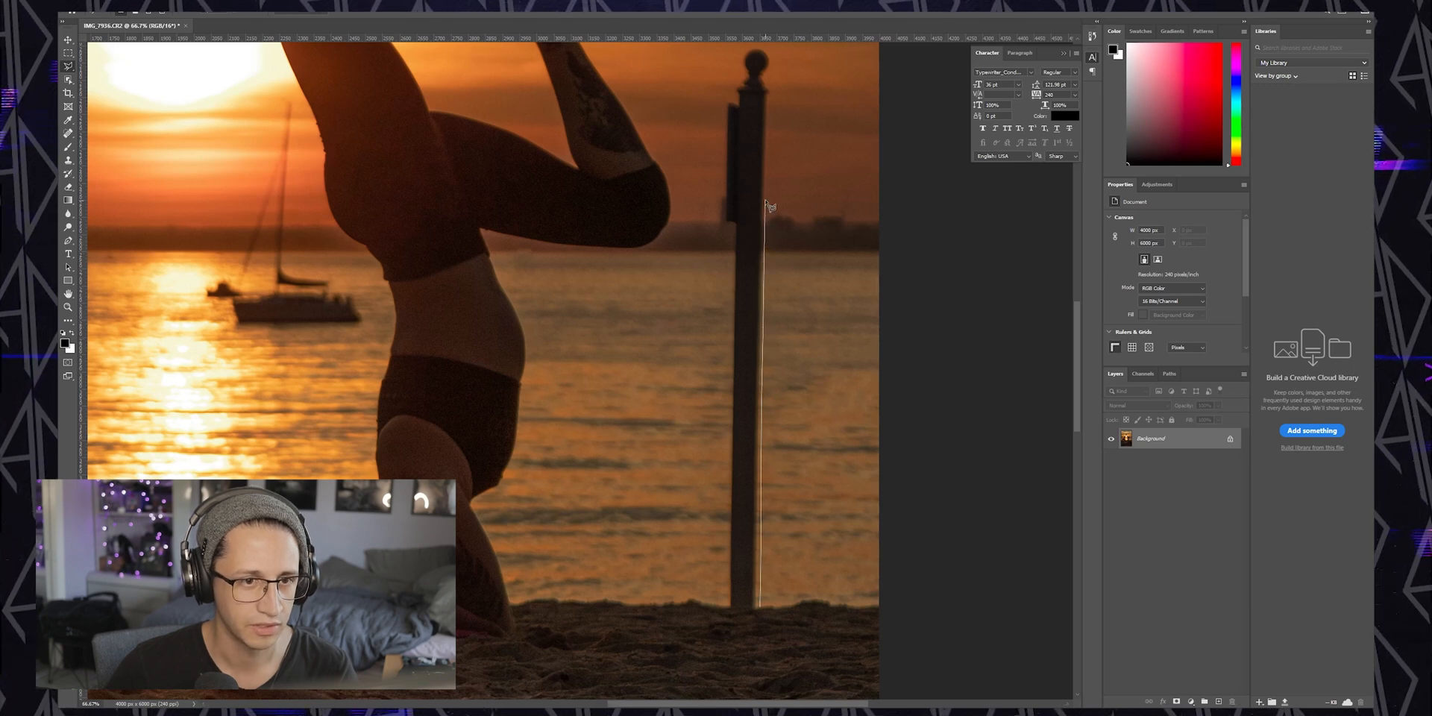
left_click(764, 76)
left_click(771, 67)
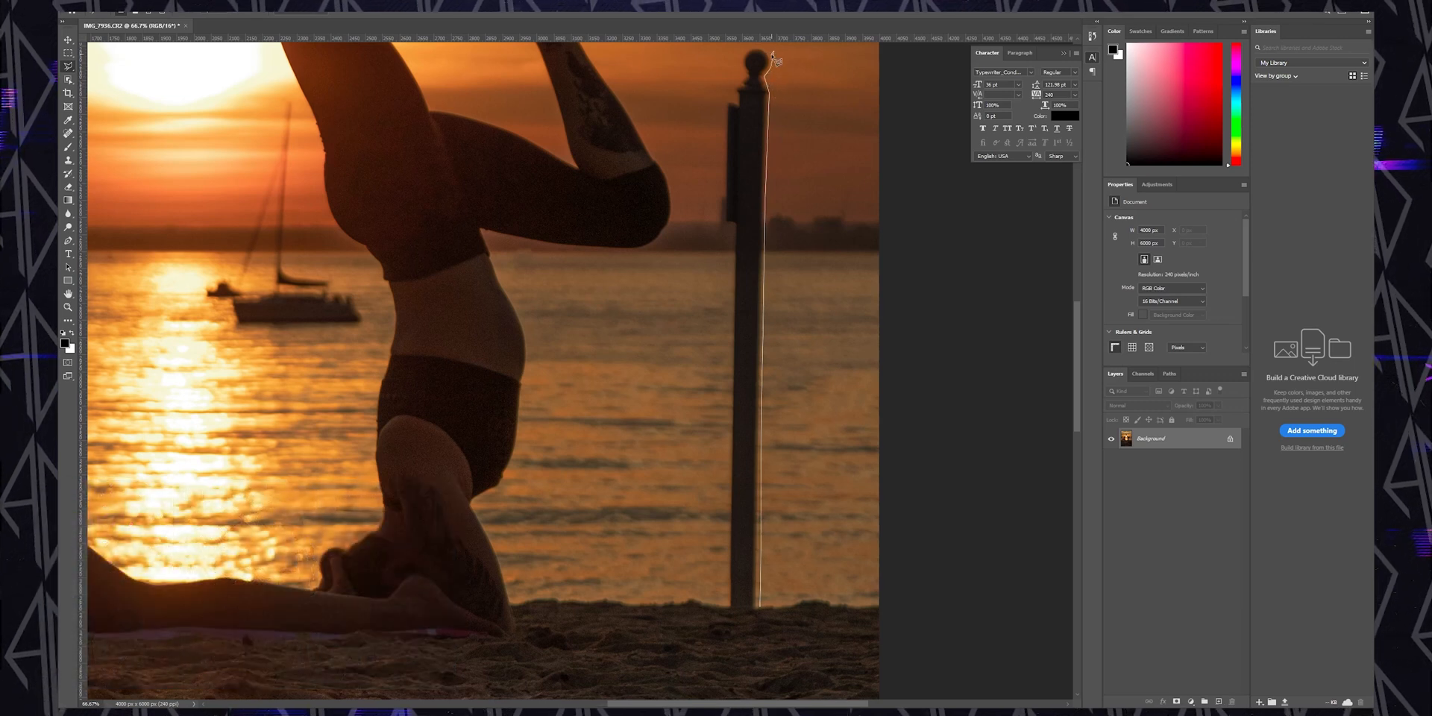
left_click(740, 61)
left_click(742, 75)
left_click(733, 89)
left_click(735, 97)
left_click(725, 99)
left_click(720, 102)
left_click(724, 222)
left_click(733, 225)
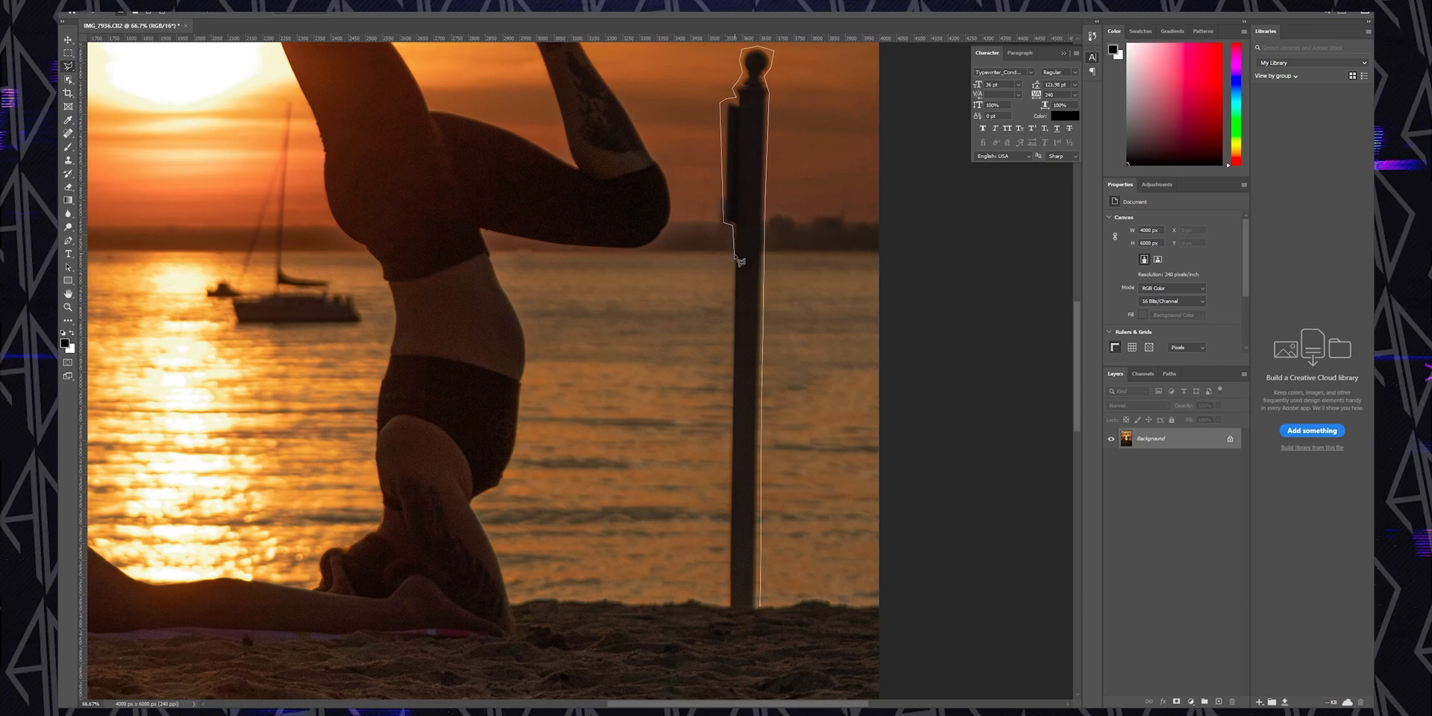
left_click(731, 611)
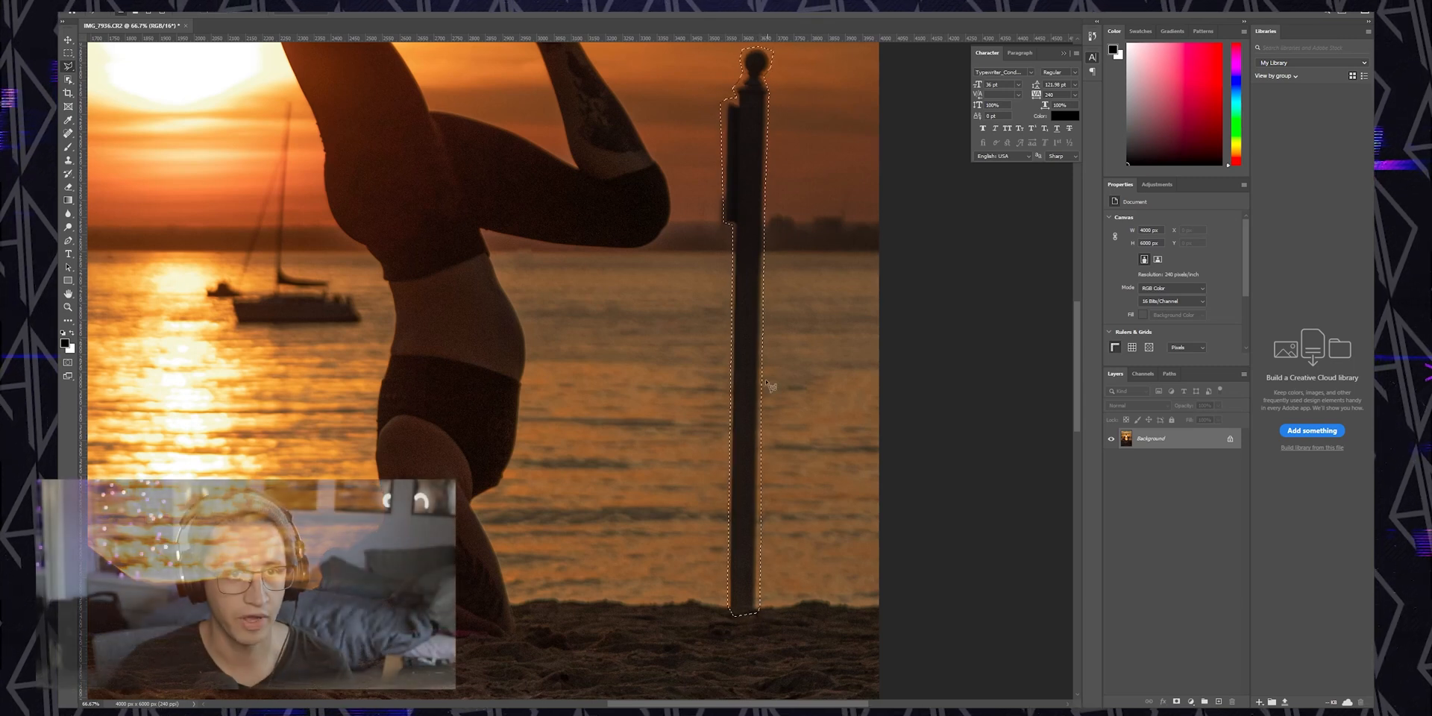
Try to fill the post selection with Content-Aware fill, then deselect it
right_click(746, 254)
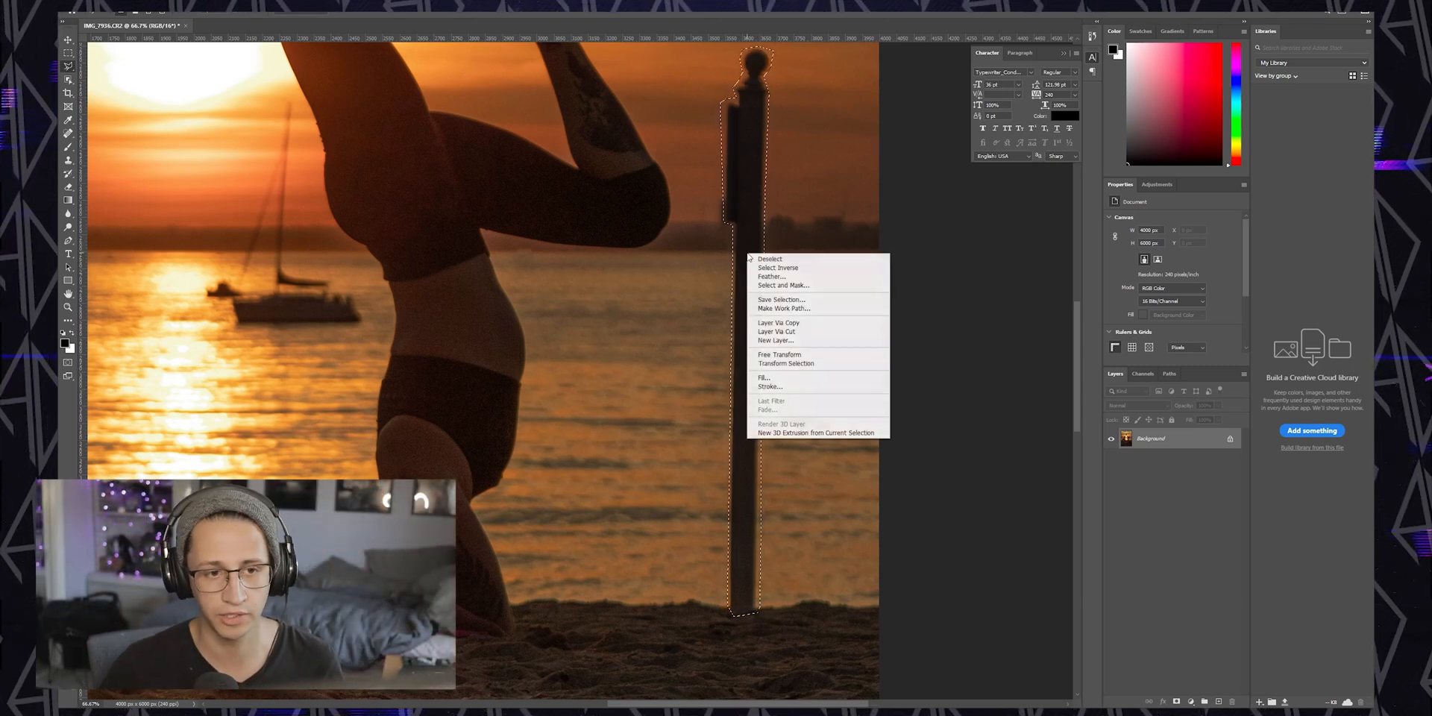
left_click(791, 379)
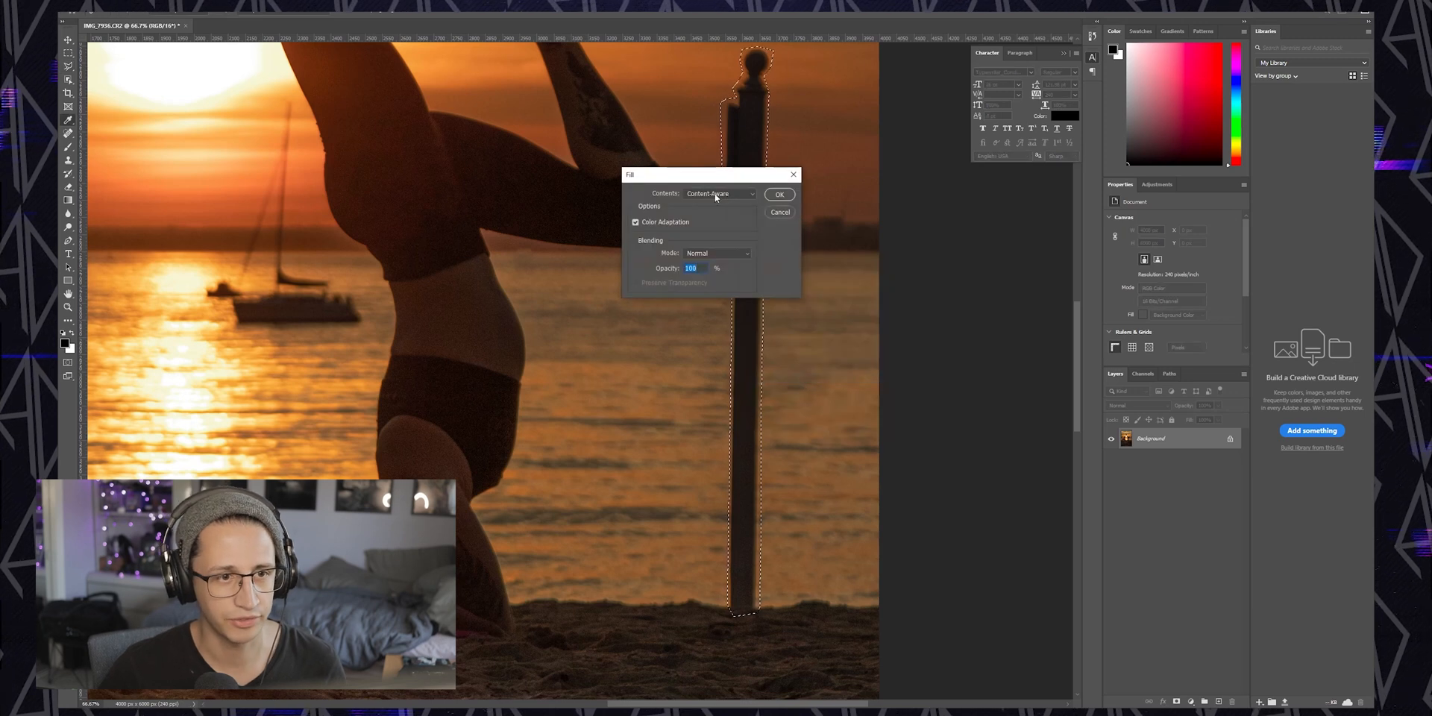
left_click(779, 194)
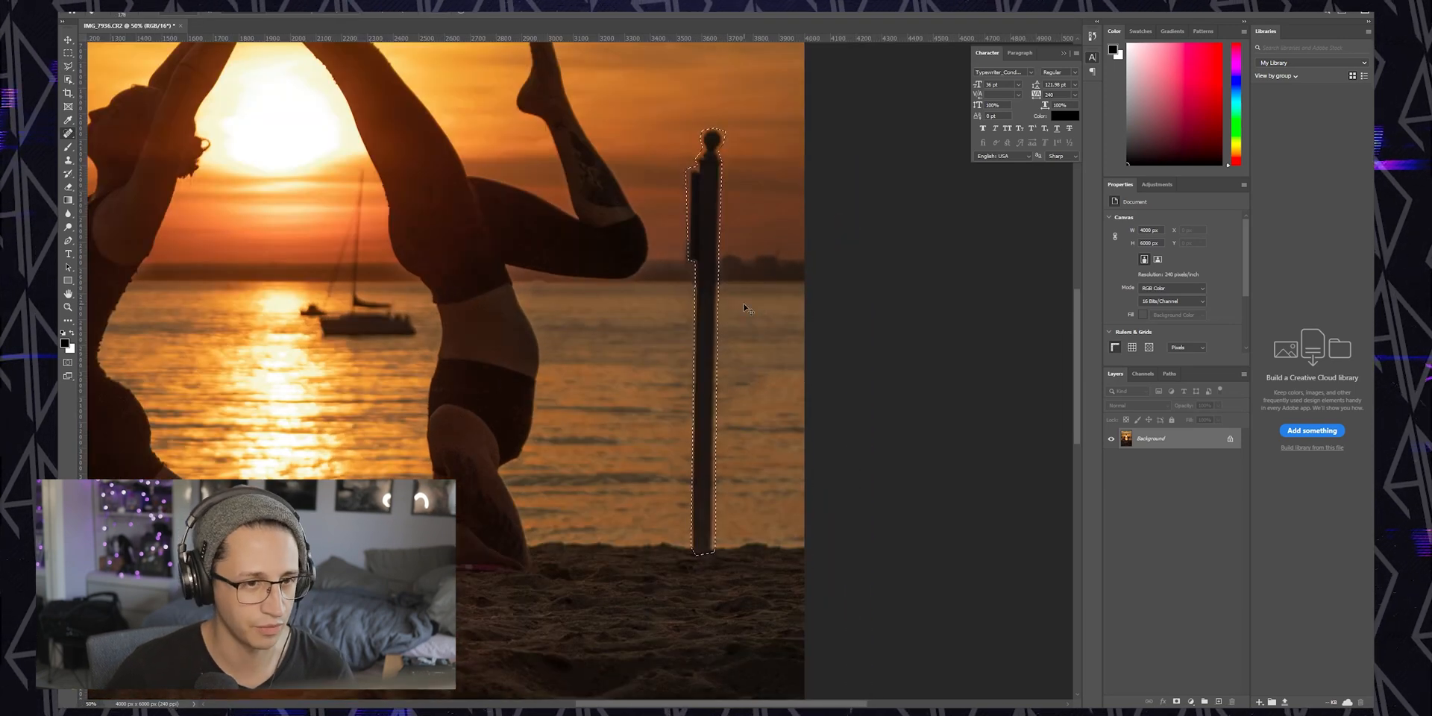
key("ctrl+d")
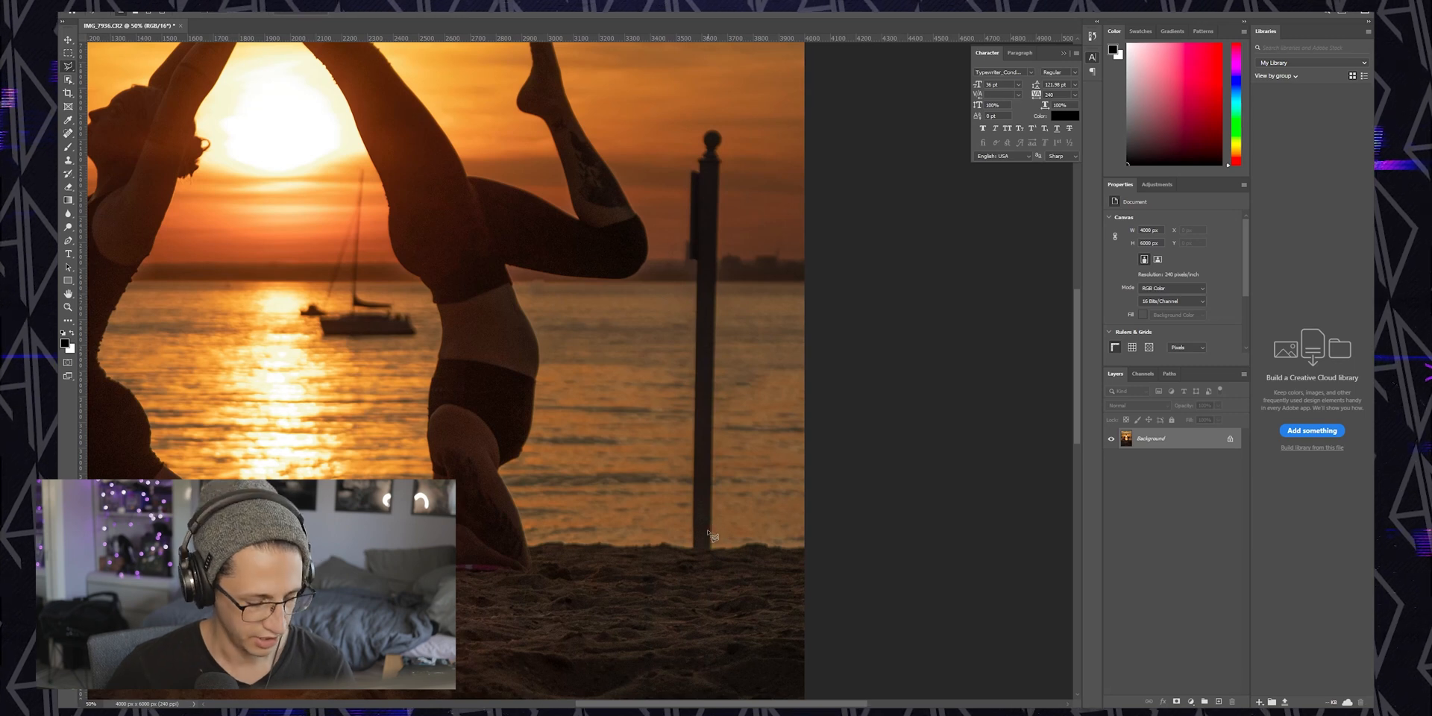
Draw a new lasso selection around the full length of the post
key("ctrl+plus")
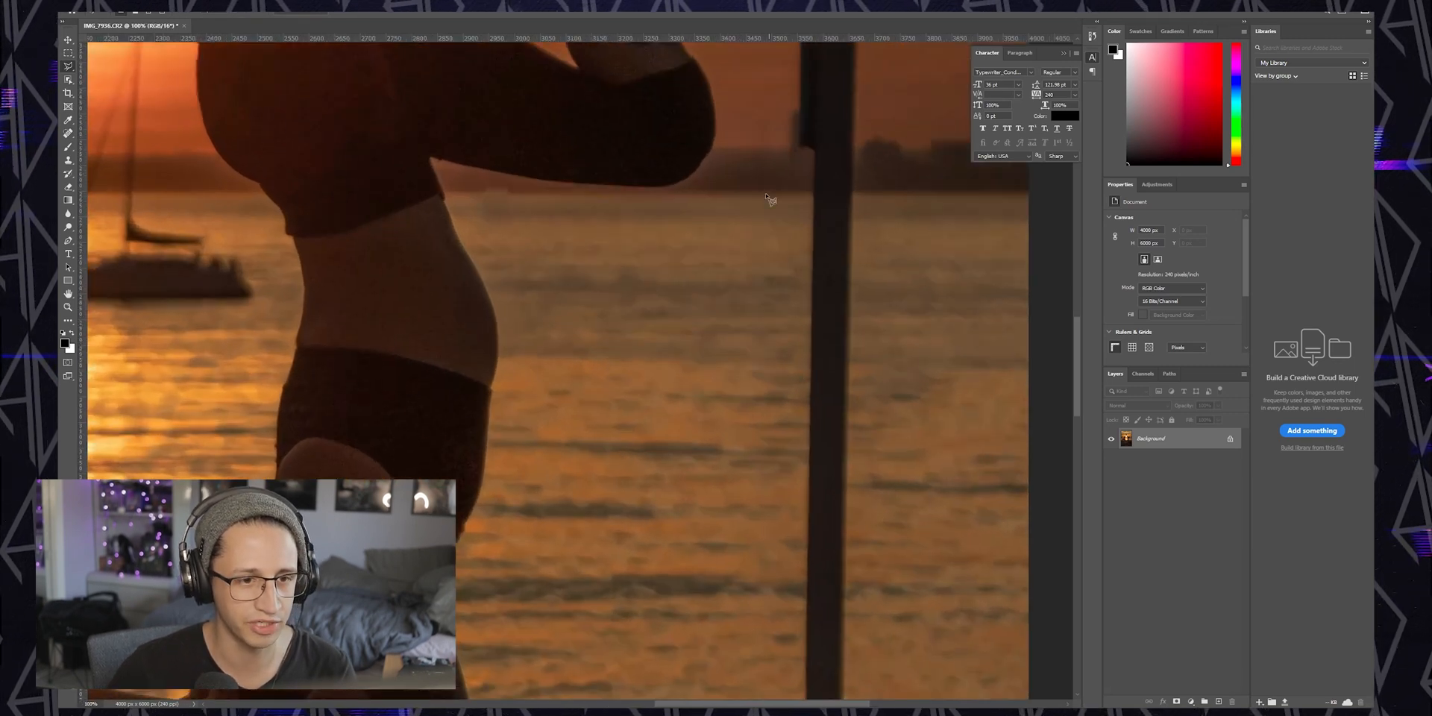
left_click_drag(677, 705, 710, 704)
scroll(732, 352, "up", 3)
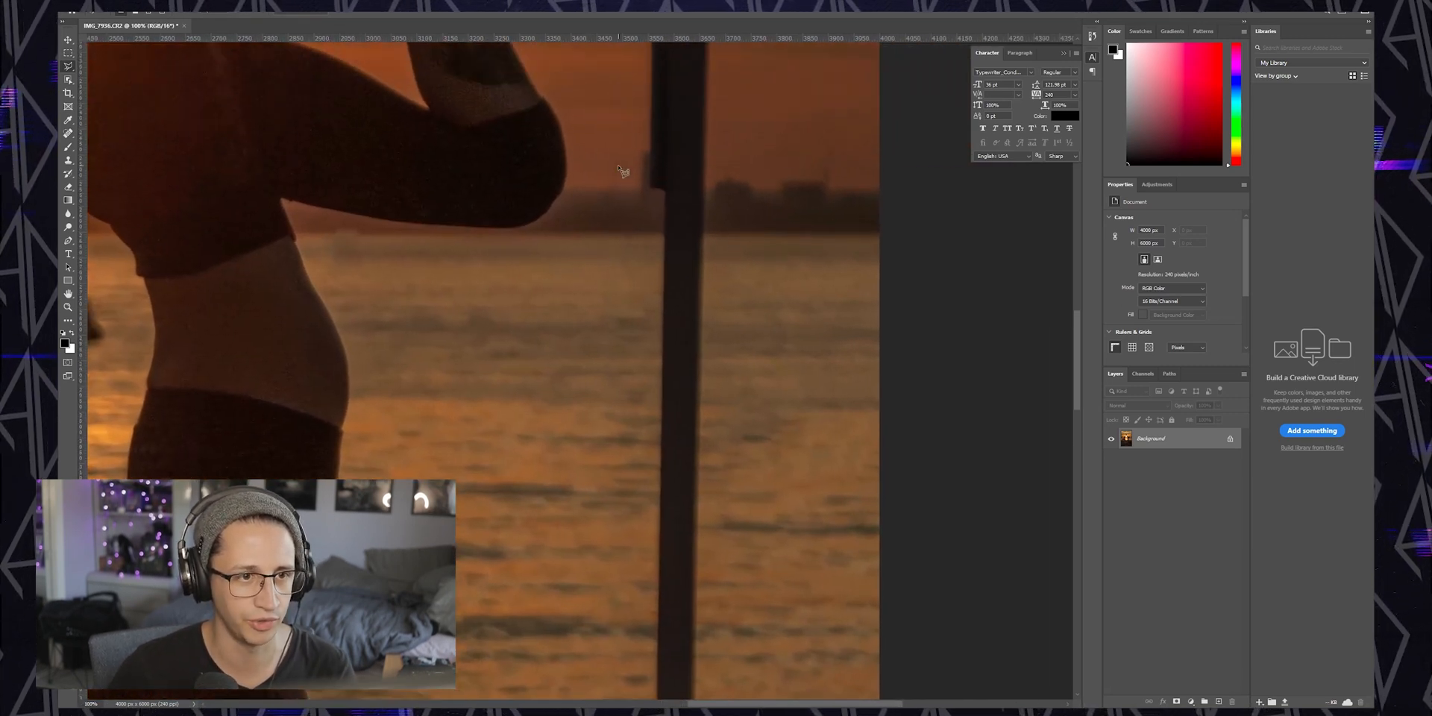
scroll(720, 390, "down", 9)
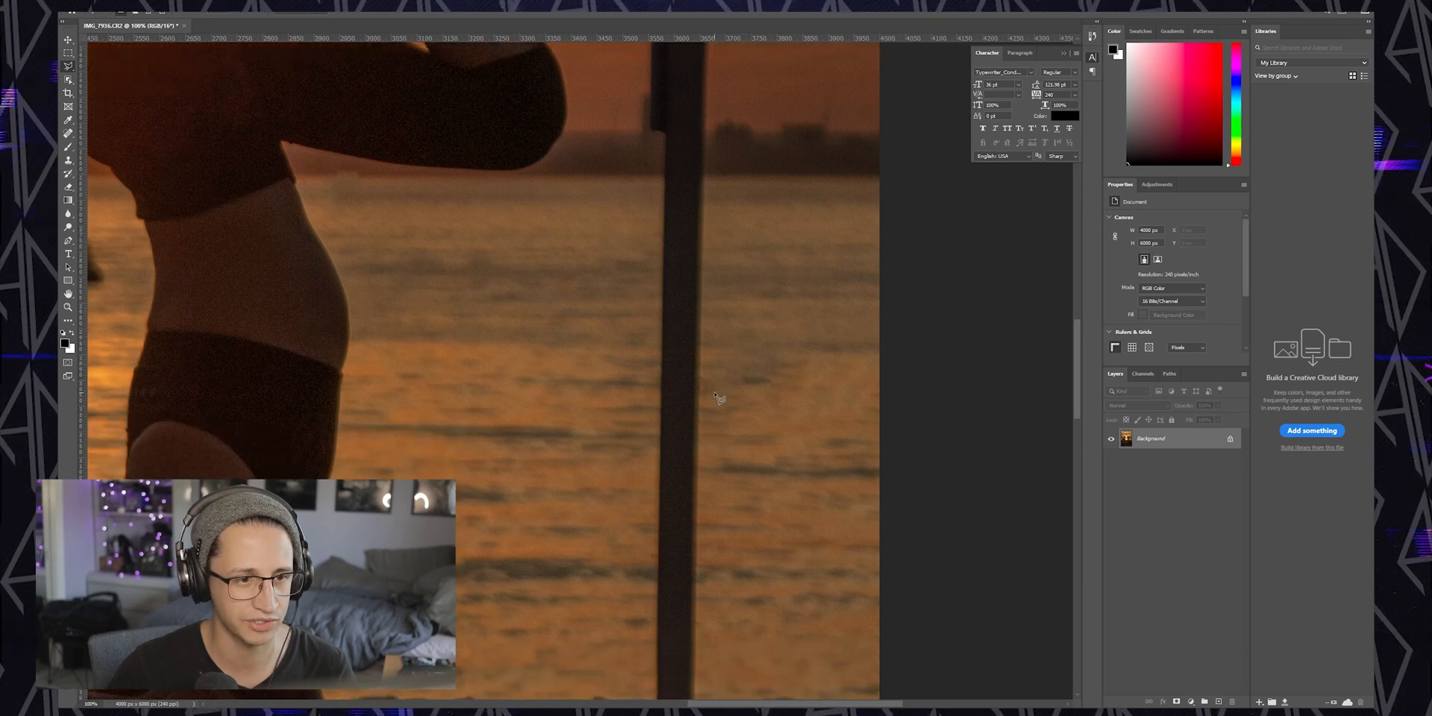
left_click_drag(711, 643, 712, 209)
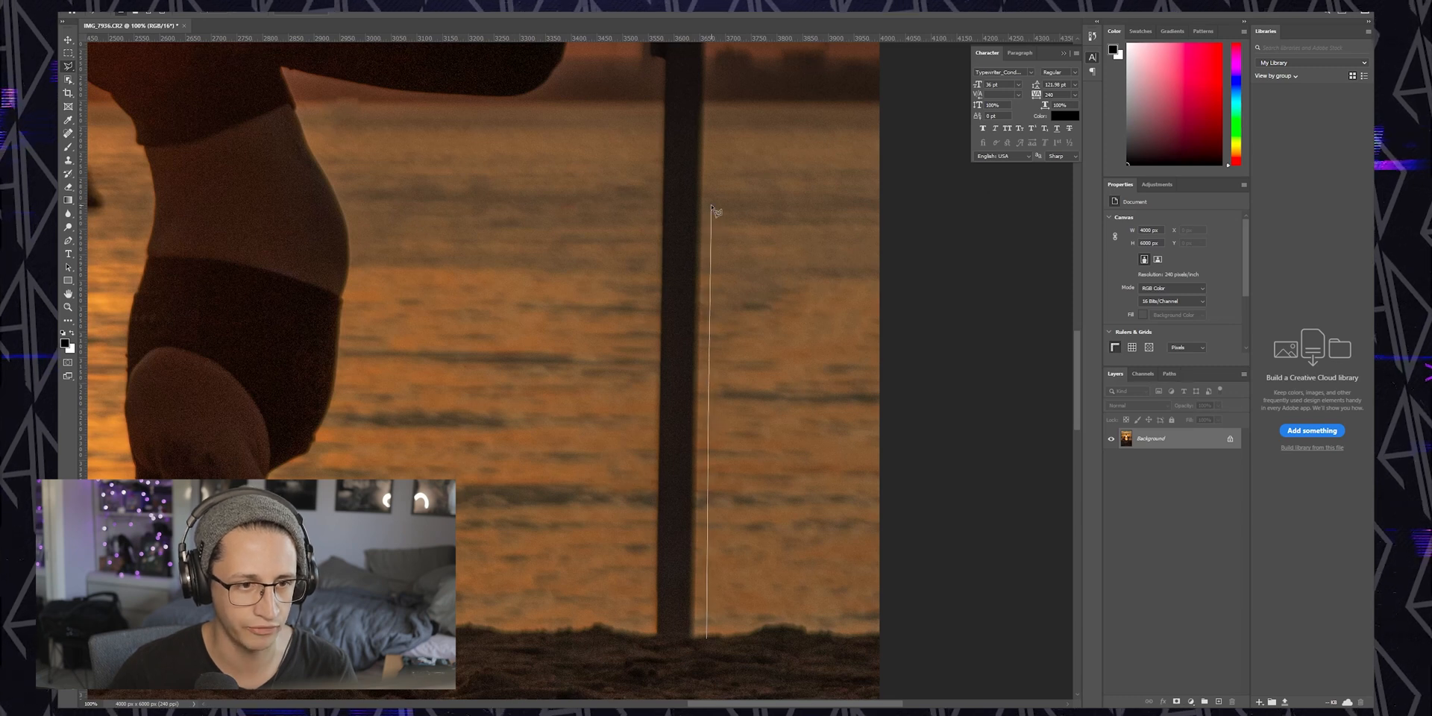
mouse_move(715, 131)
left_mouse_down()
mouse_move(753, 117)
mouse_move(717, 21)
mouse_move(720, 296)
left_mouse_up()
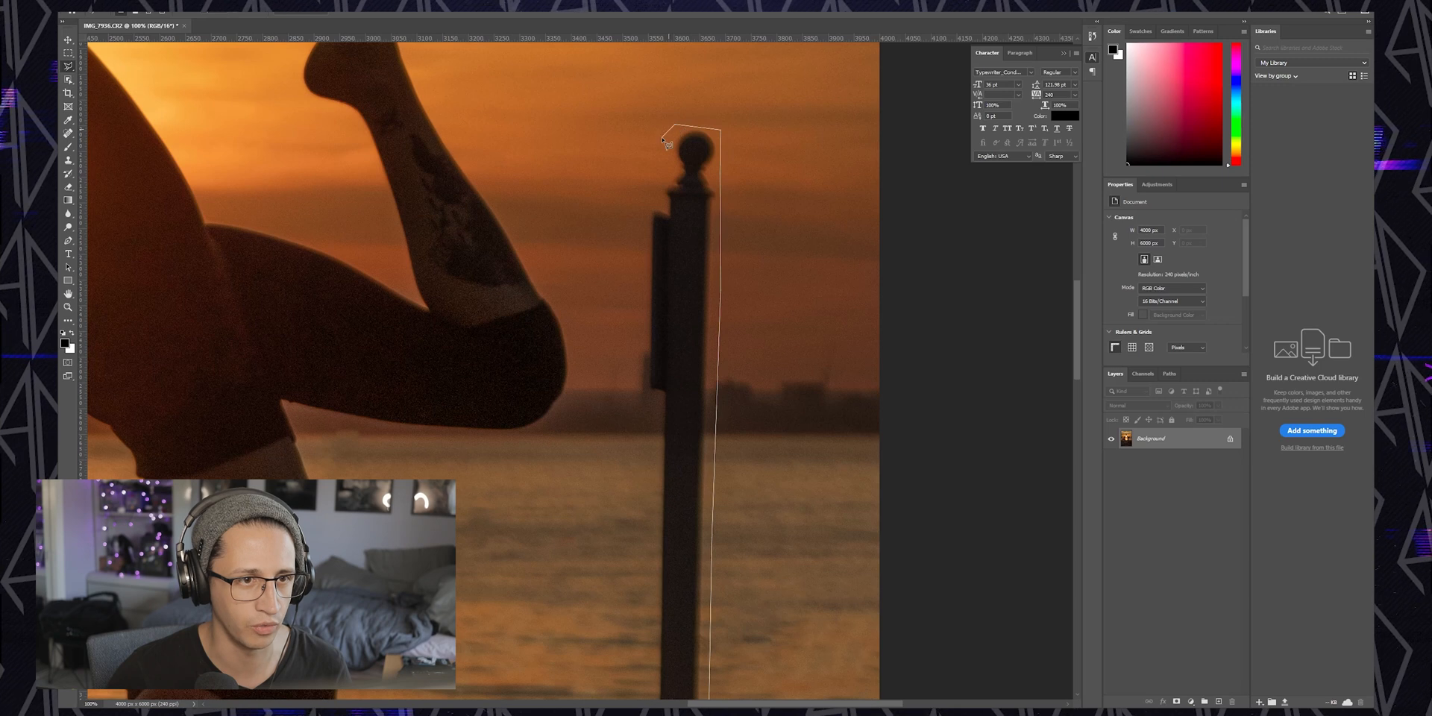
left_click(641, 198)
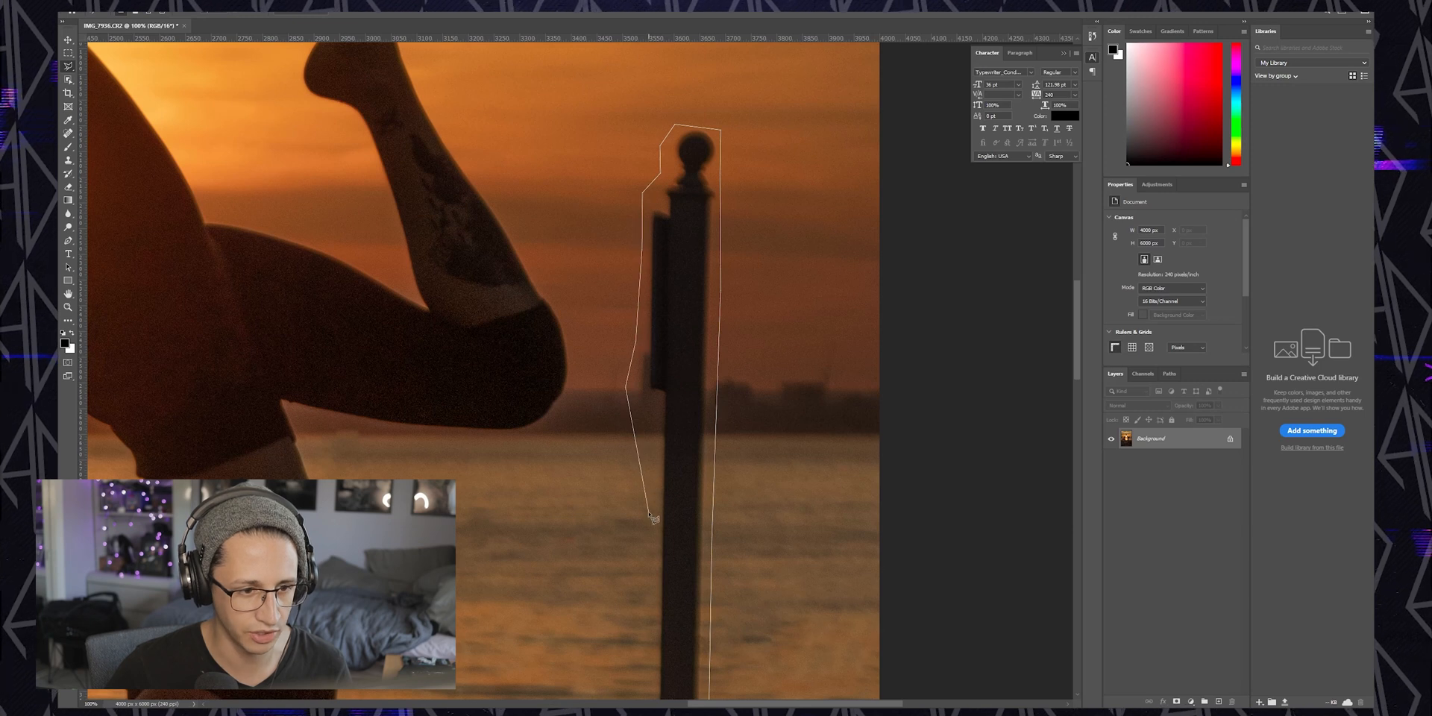
left_click(635, 440)
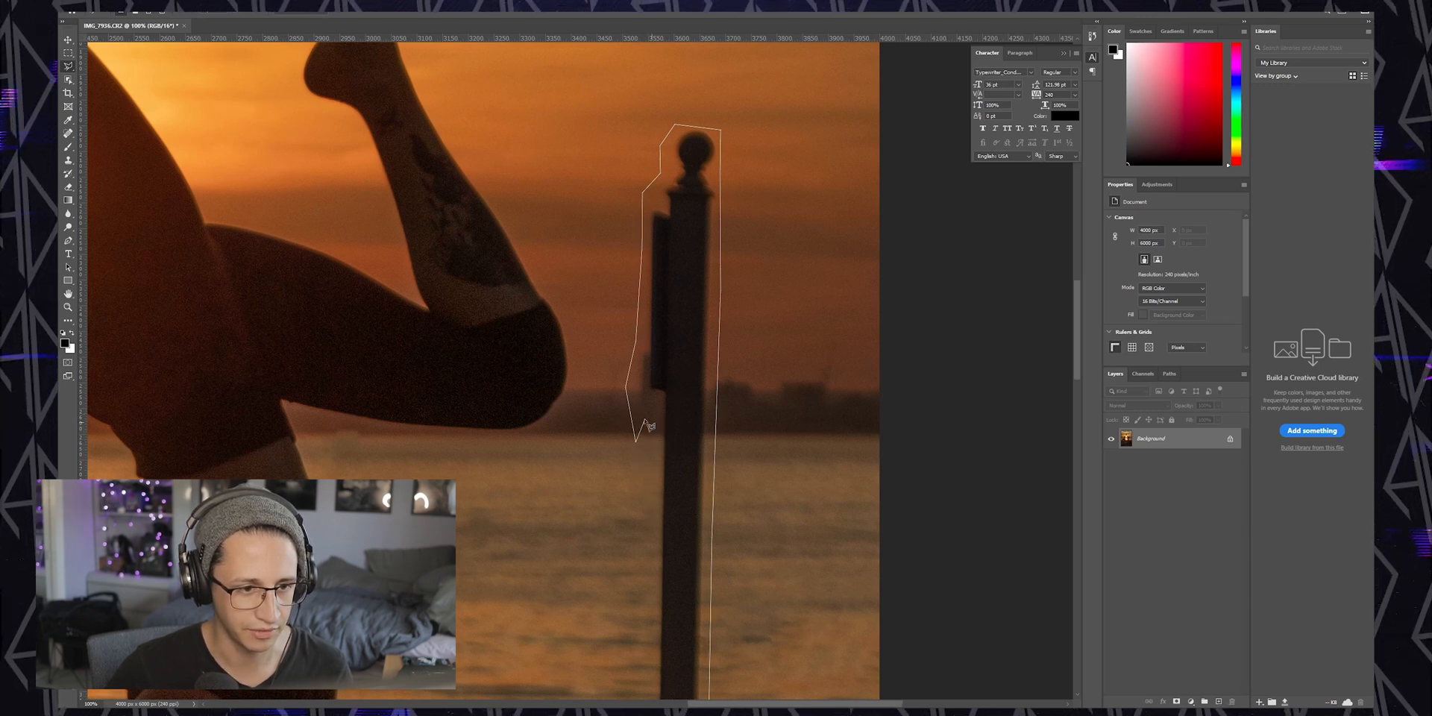
Fill the new post selection with Content-Aware fill to remove the post
scroll(652, 426, "down", 5)
key("ctrl+minus")
key("ctrl+minus")
right_click(627, 437)
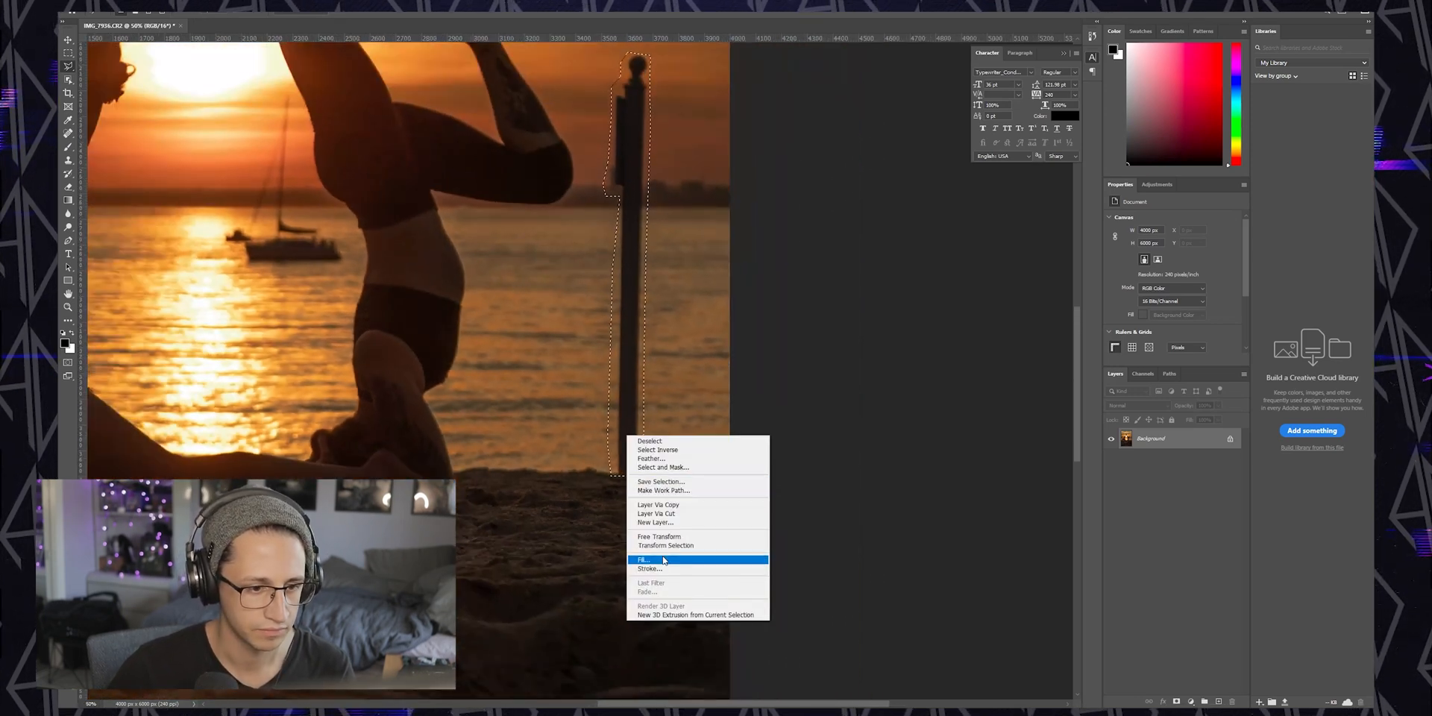
left_click(664, 559)
left_click(779, 194)
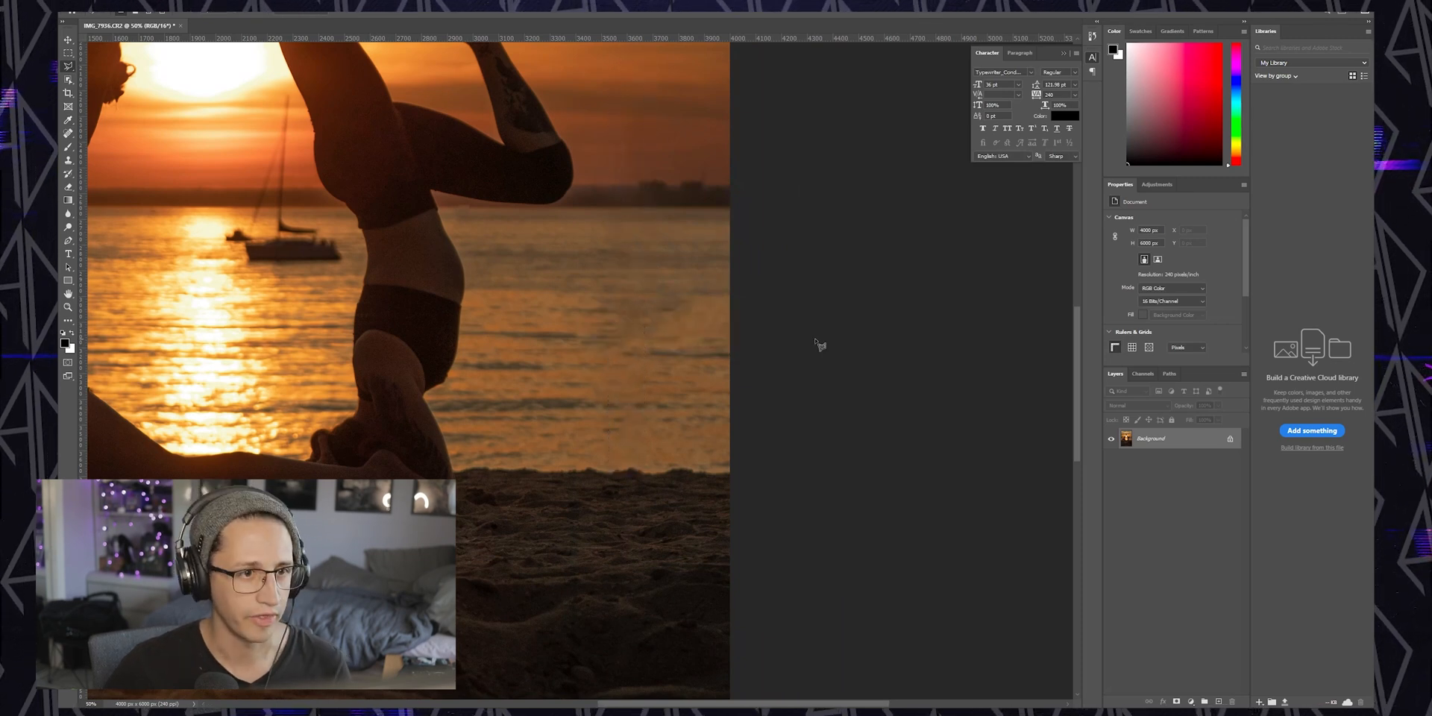
key("ctrl+minus")
key("ctrl+minus")
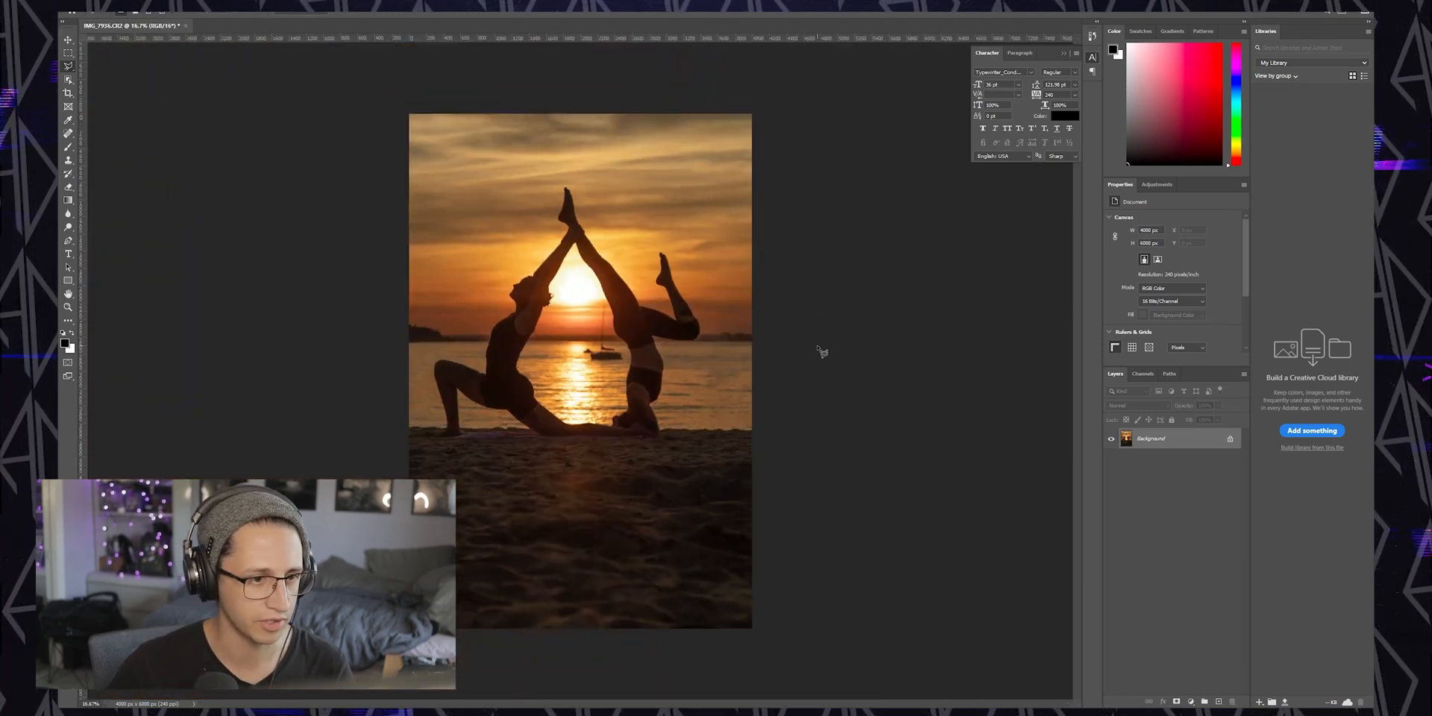
key("ctrl+plus")
key("ctrl+plus")
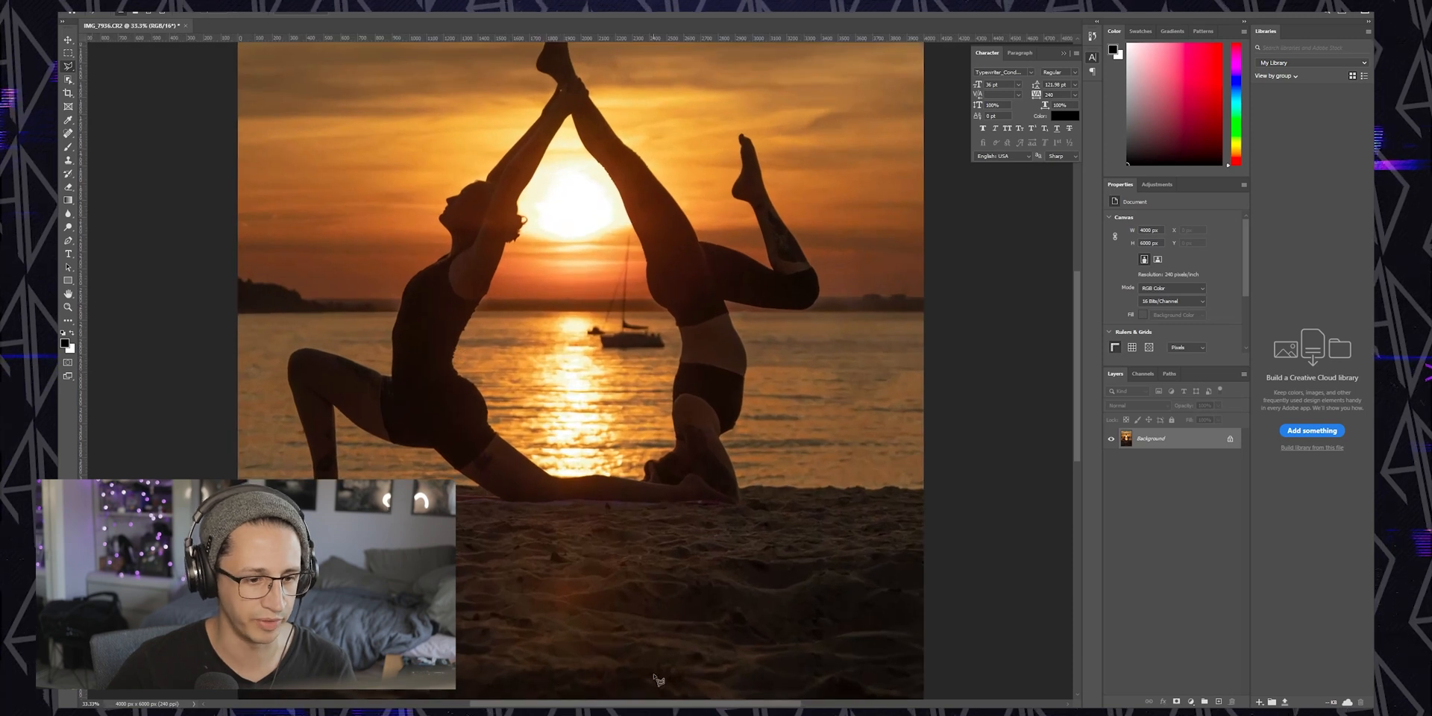
Remove the sailboat's mast with the Spot Healing Brush by painting along it
left_click_drag(673, 706, 646, 705)
key("ctrl+minus")
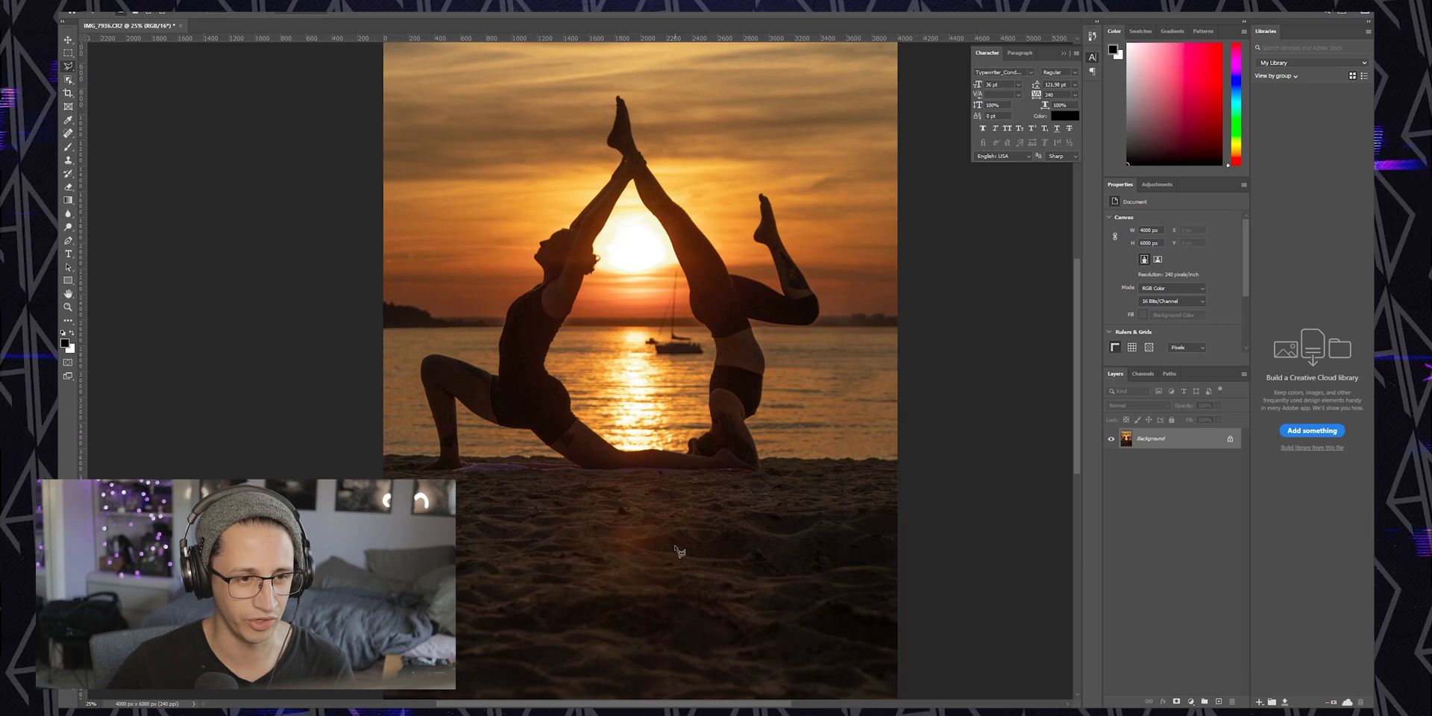
key("ctrl+minus")
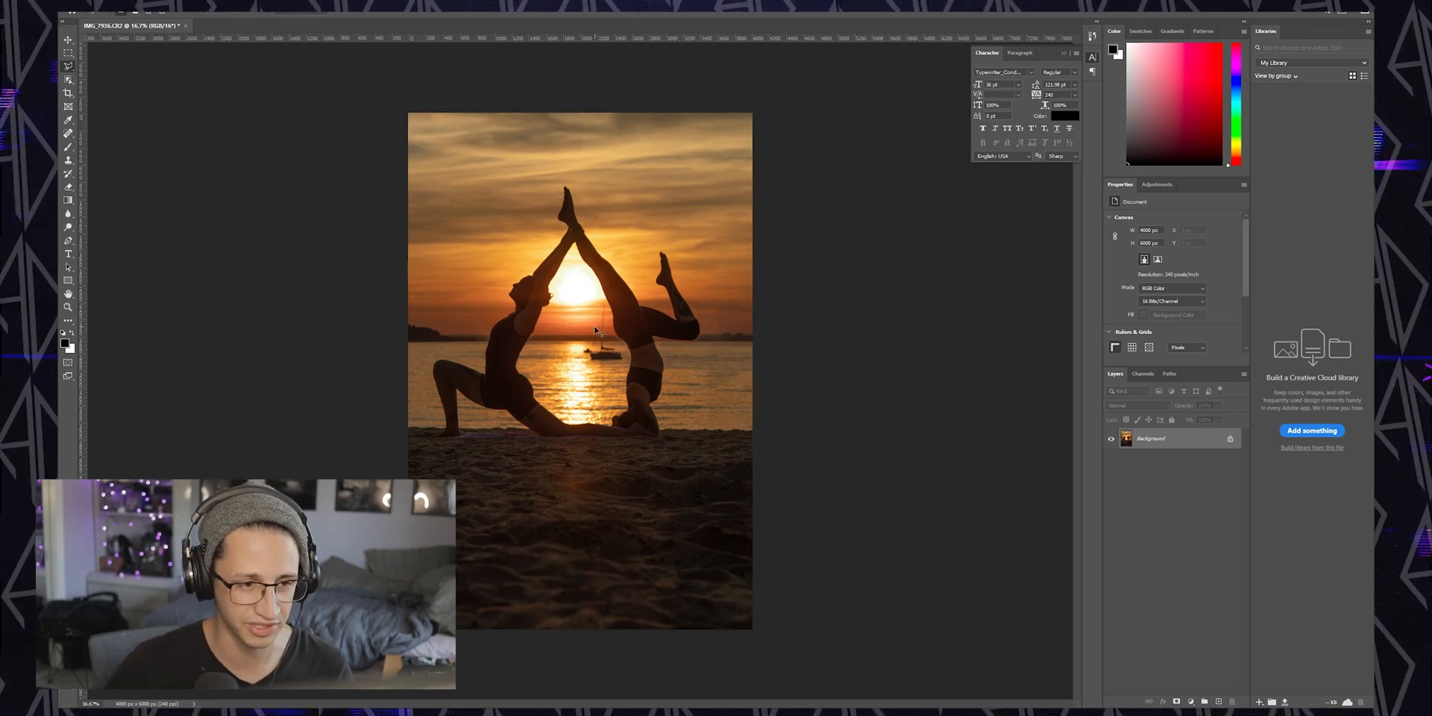
key("ctrl+plus")
key("ctrl+plus")
key("ctrl+plus")
key("ctrl+plus")
scroll(649, 411, "up", 3)
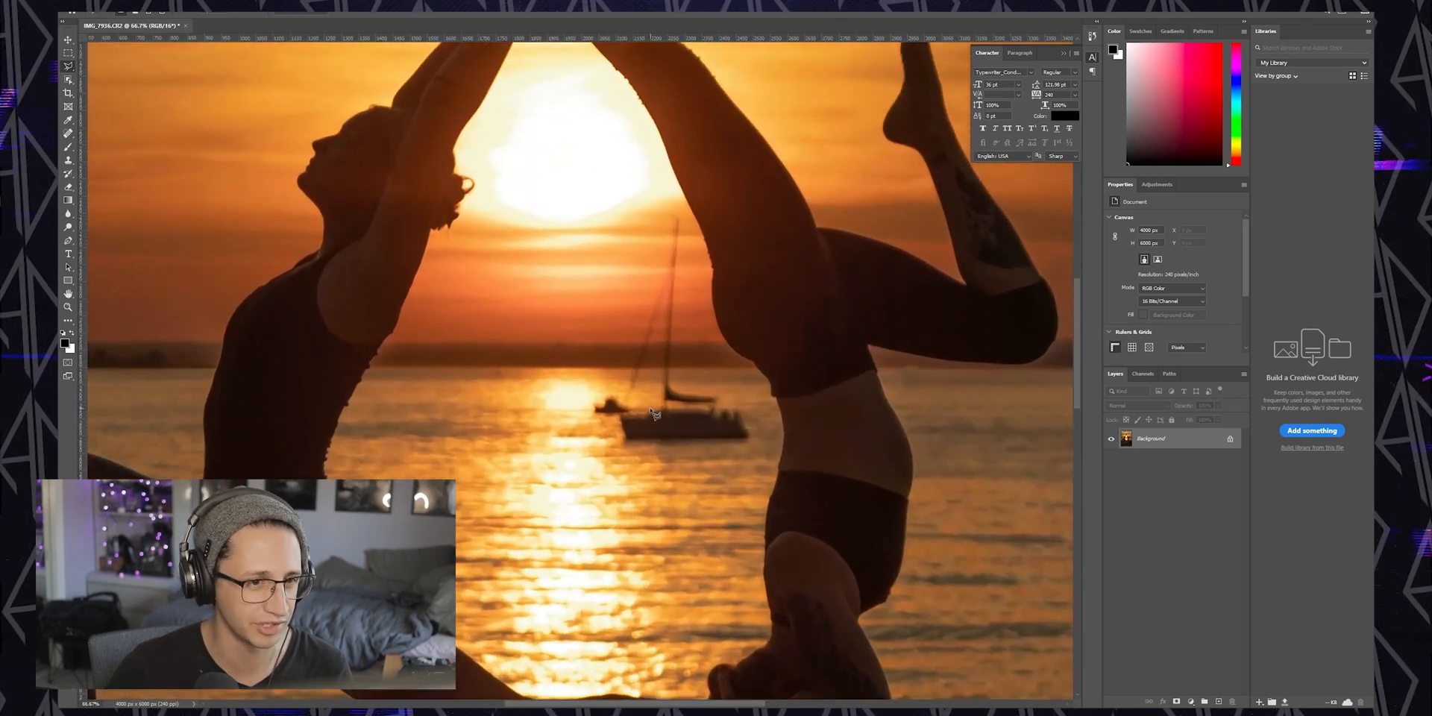
key("ctrl+plus")
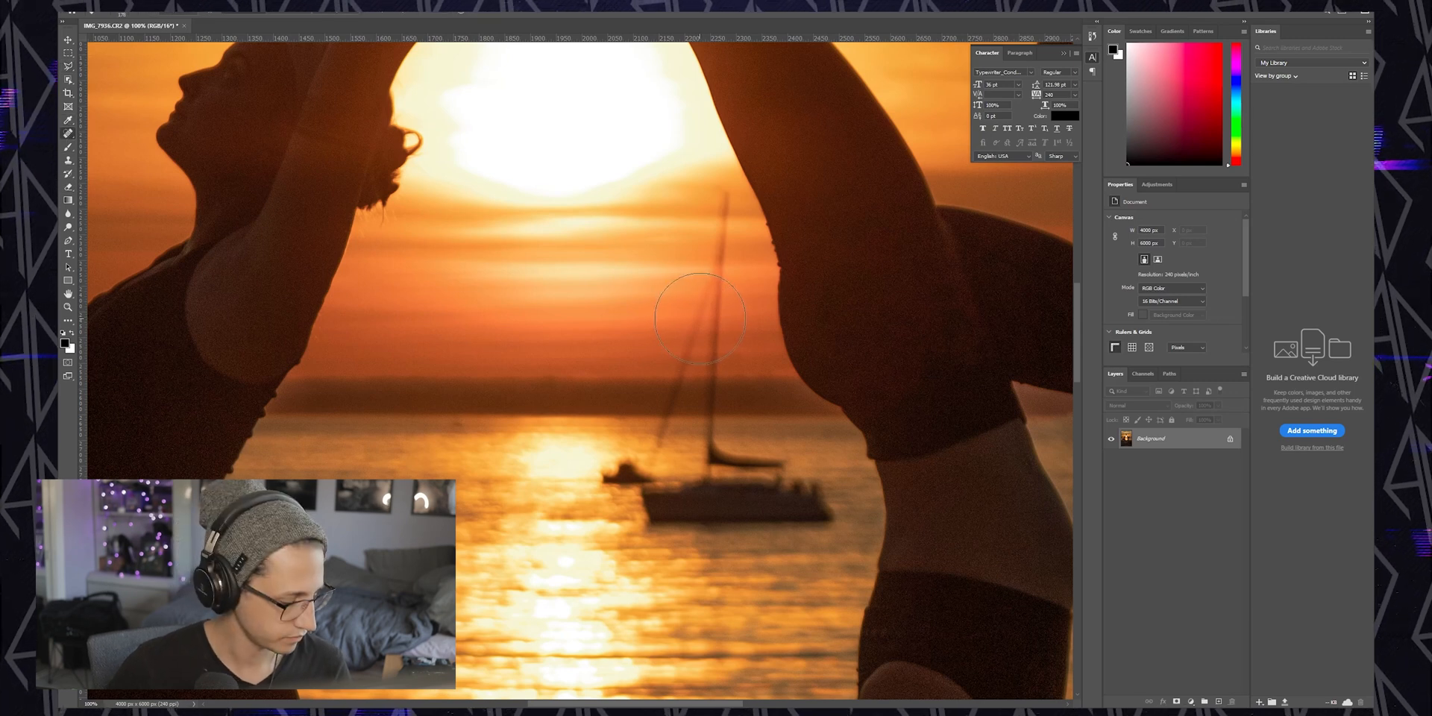
left_click_drag(665, 325, 676, 325)
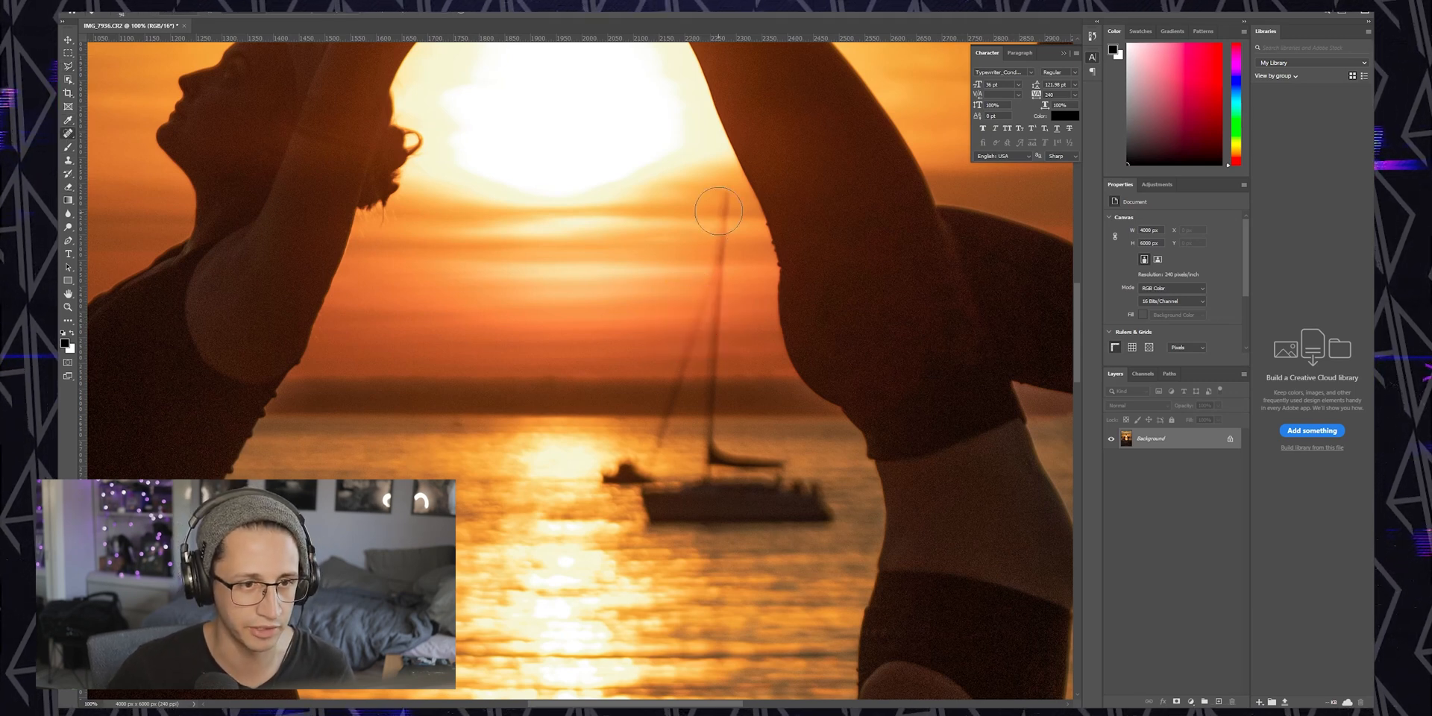
mouse_move(721, 205)
left_mouse_down()
mouse_move(703, 337)
mouse_move(718, 360)
mouse_move(681, 363)
mouse_move(714, 372)
mouse_move(714, 407)
mouse_move(668, 418)
mouse_move(652, 446)
mouse_move(600, 472)
mouse_move(639, 471)
left_mouse_up()
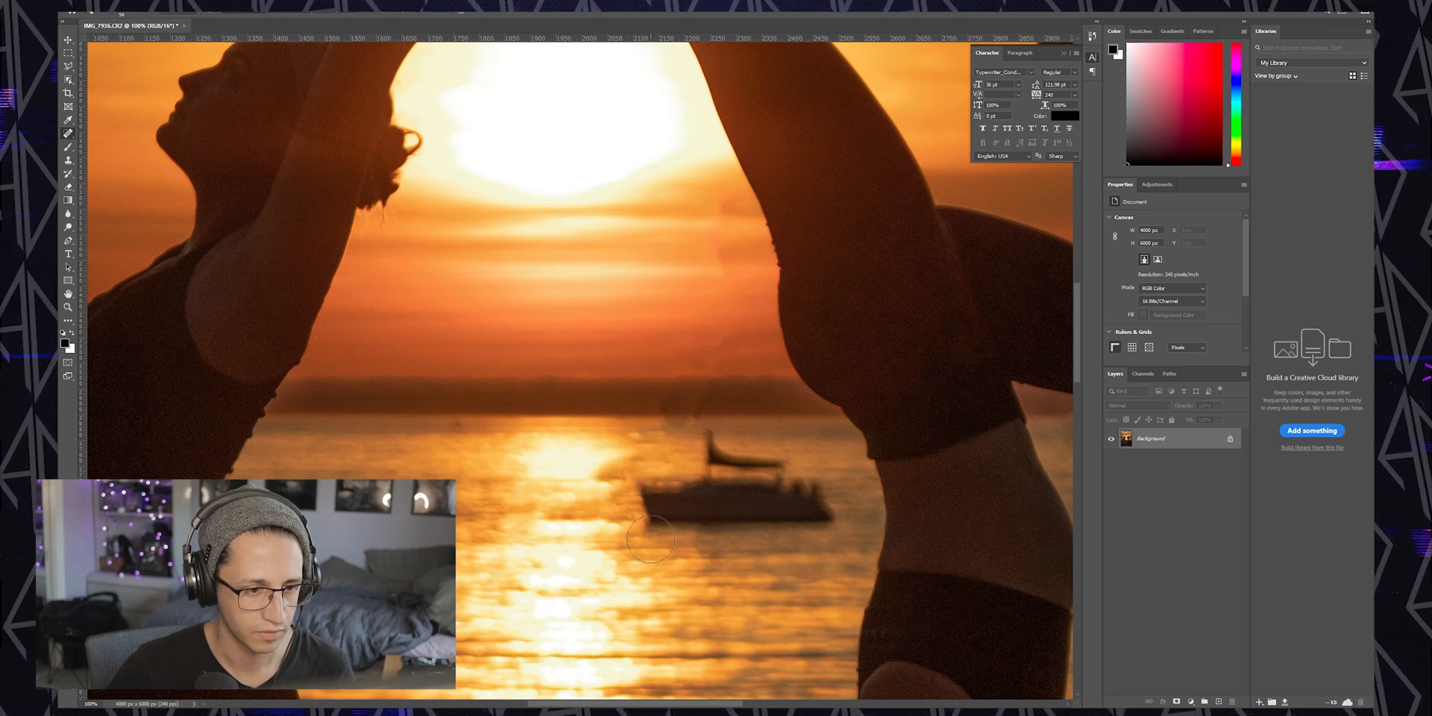
Paint over the remaining sailboat hull and the small boat beside it to remove them
mouse_move(699, 405)
left_mouse_down()
mouse_move(660, 414)
mouse_move(671, 381)
left_mouse_up()
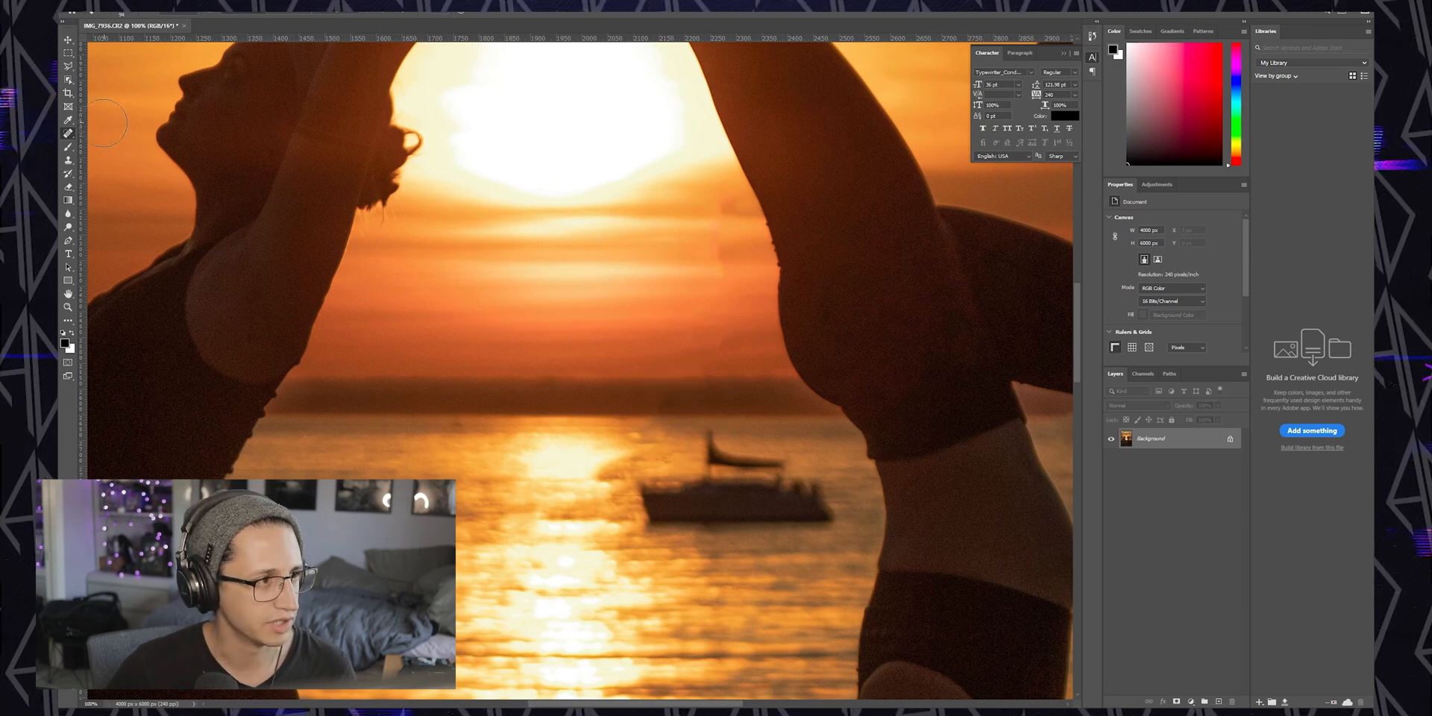
left_click(630, 493)
mouse_move(637, 504)
left_mouse_down()
mouse_move(813, 505)
mouse_move(704, 458)
left_mouse_up()
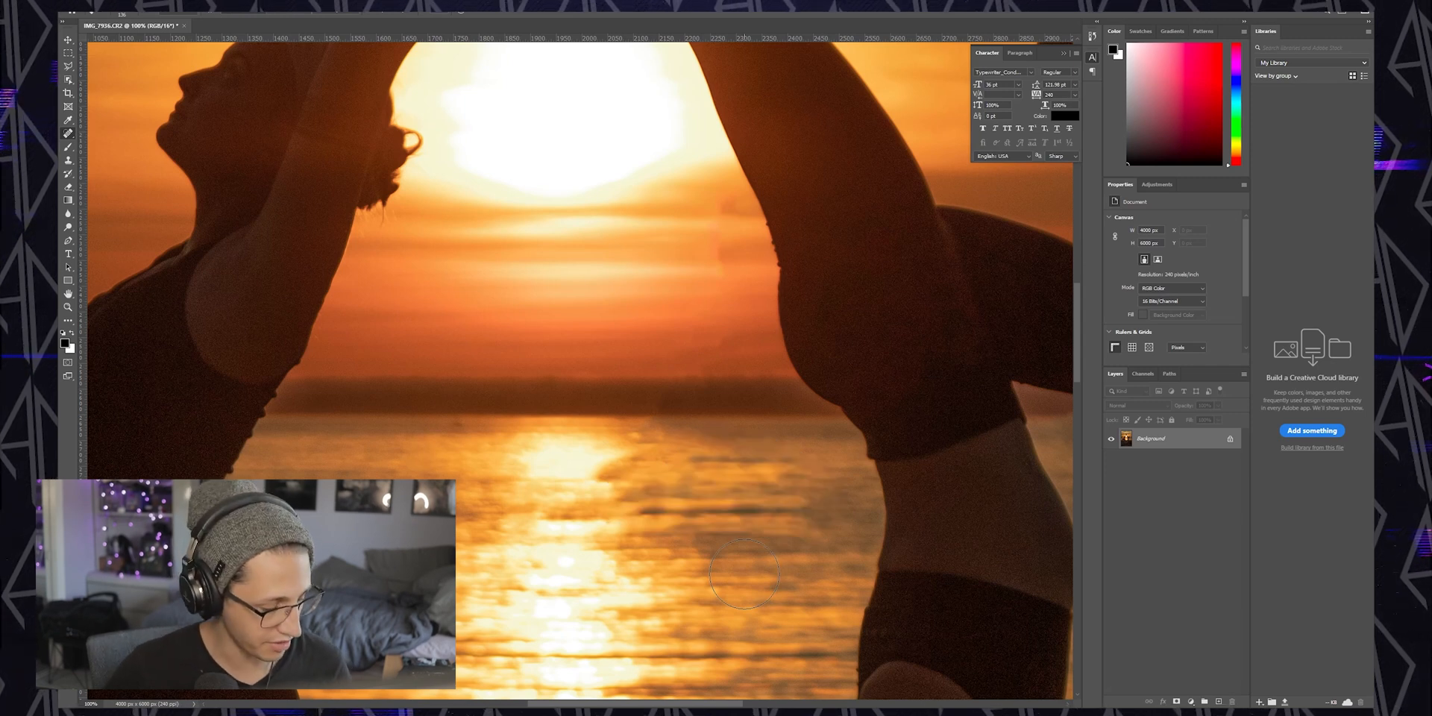
Save the retouched image
key("ctrl+minus")
key("ctrl+minus")
key("ctrl+minus")
key("ctrl+minus")
key("ctrl+minus")
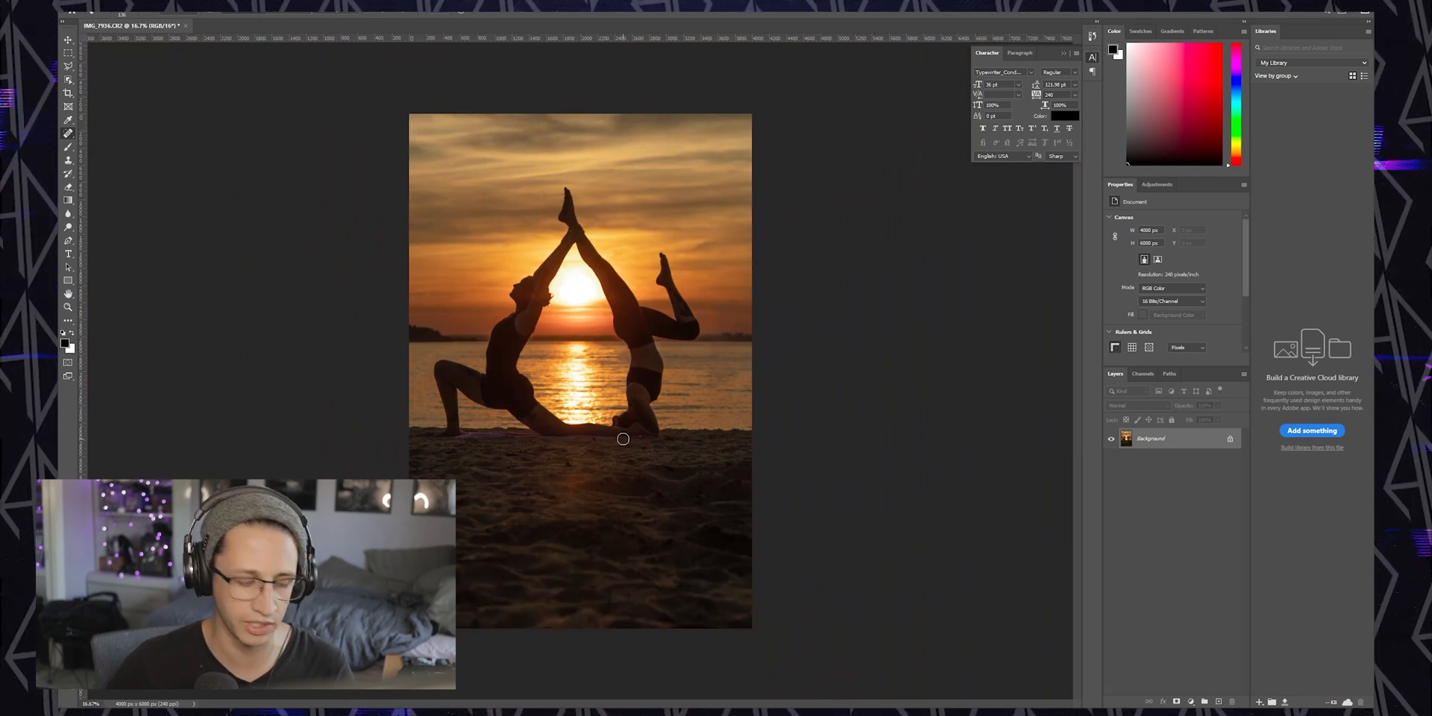
key("ctrl+s")
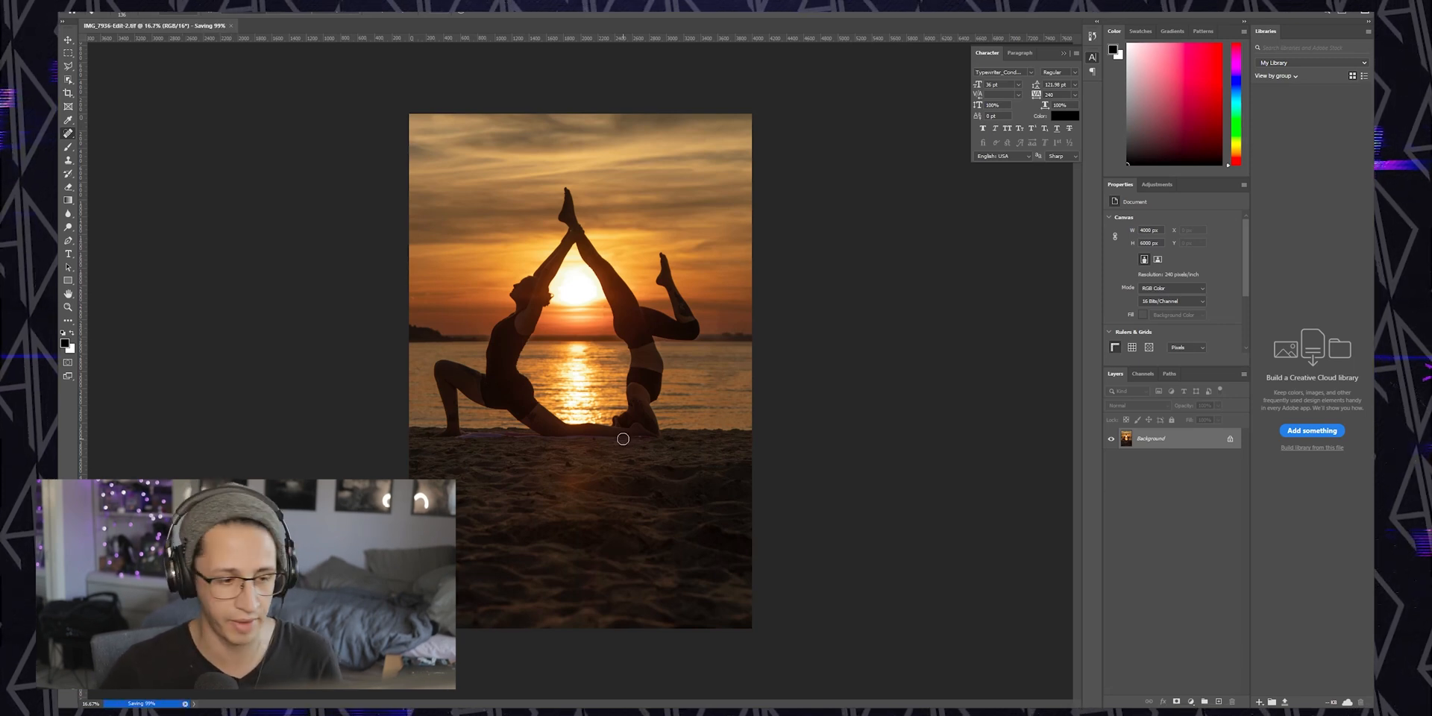
Switch to Lightroom and set the crop aspect ratio to 4 x 5 / 8 x 10
key("alt+Tab")
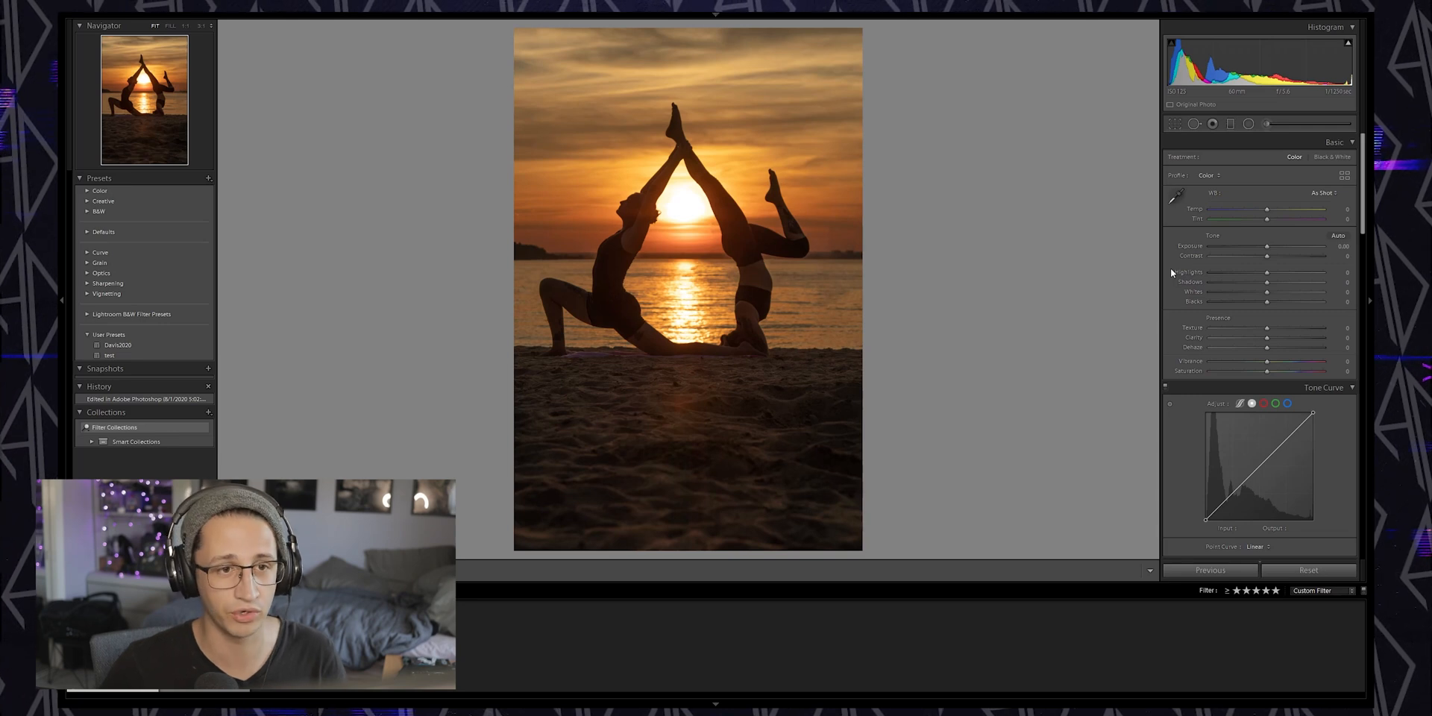
left_click(1174, 124)
left_click(1320, 159)
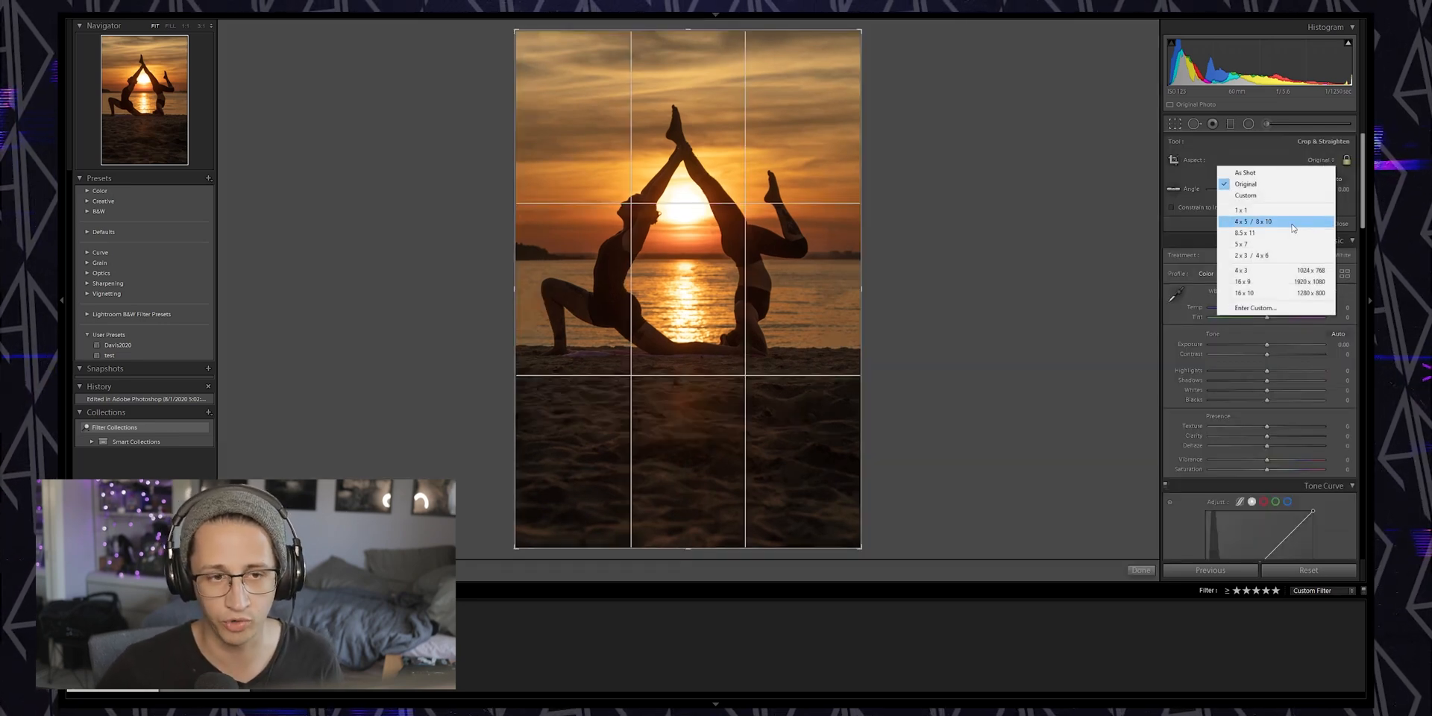
left_click(1290, 221)
Adjust the crop frame edges and apply the crop
left_click_drag(804, 357, 804, 383)
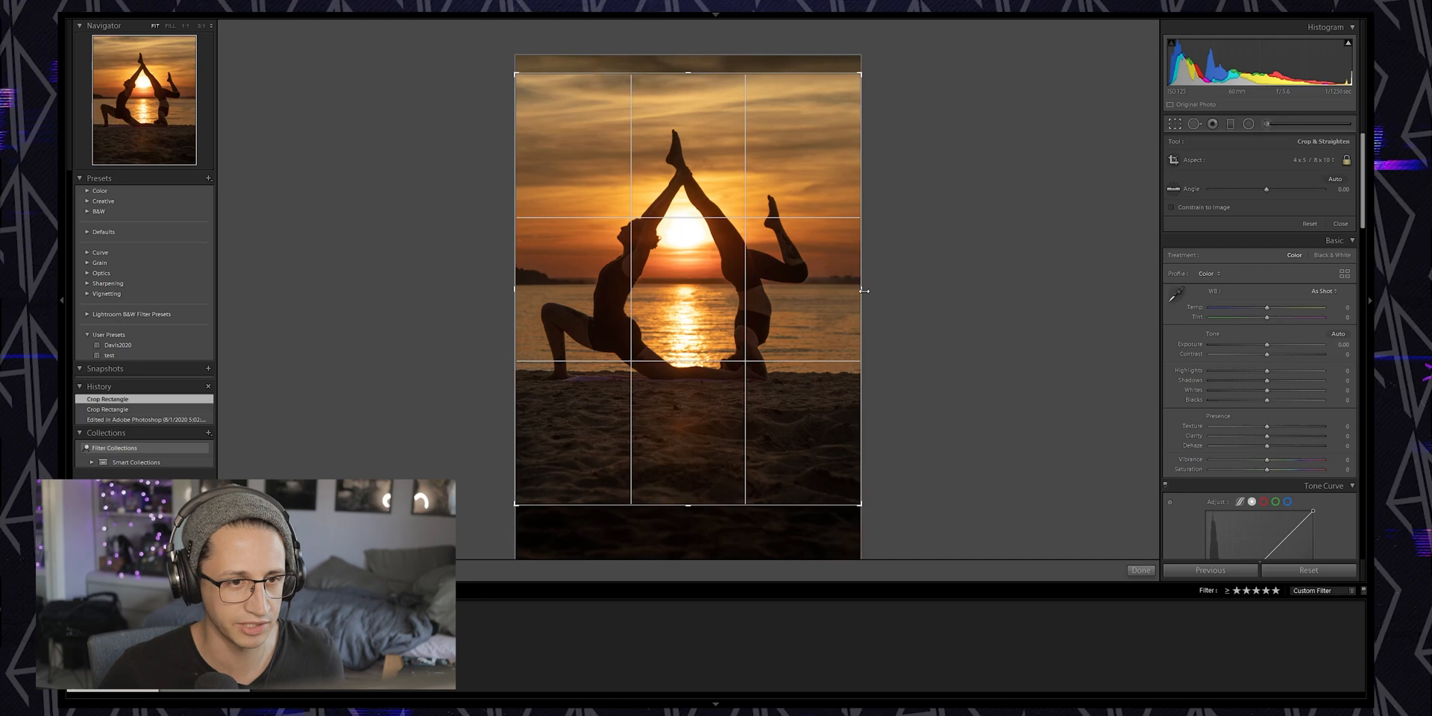
left_click_drag(864, 291, 852, 289)
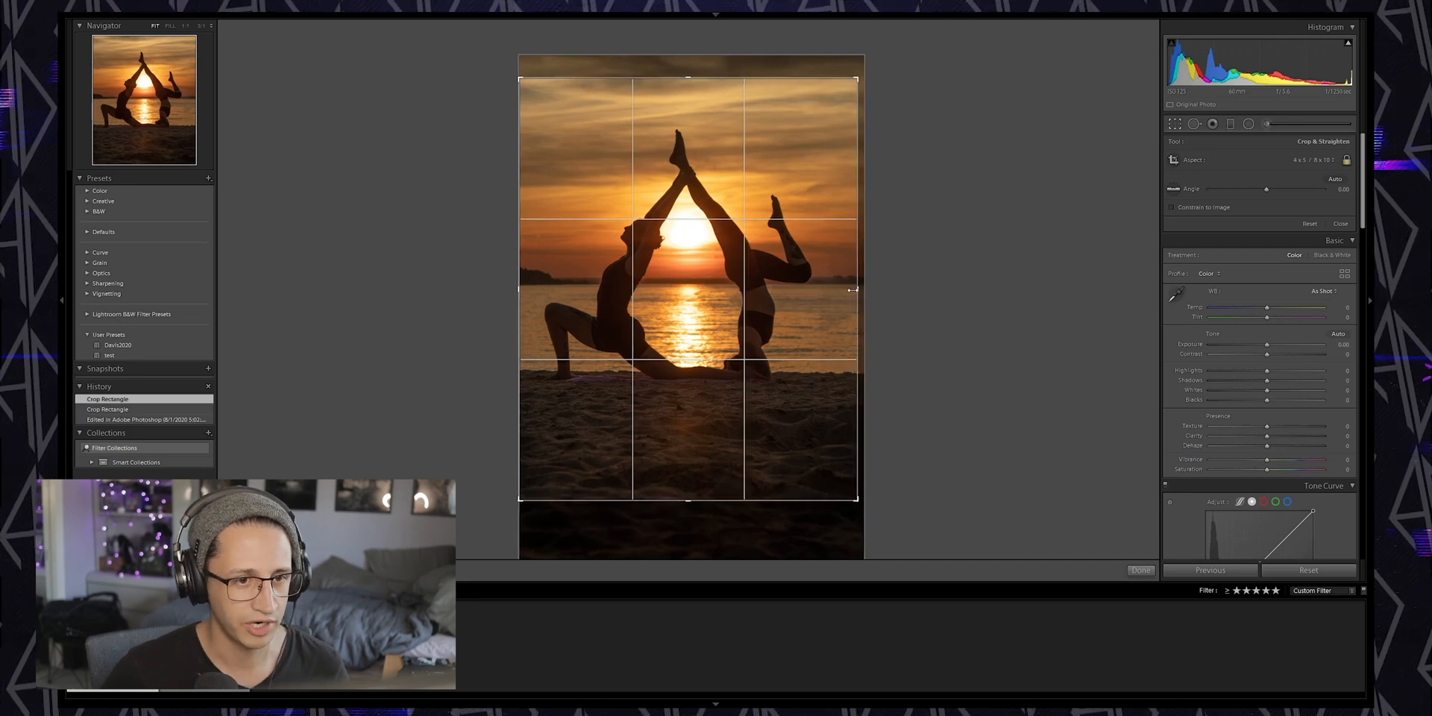
left_click_drag(821, 286, 818, 274)
key("Return")
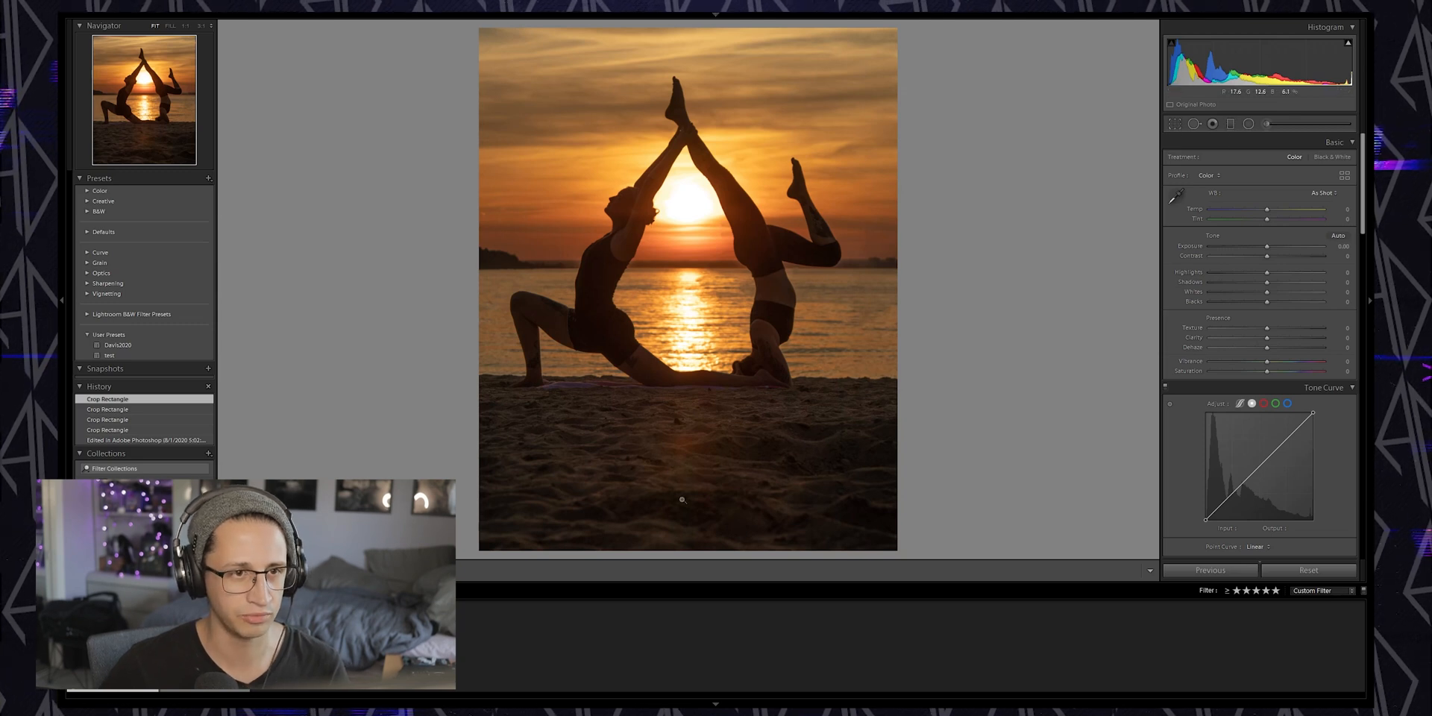
Reposition the crop frame to include more sky and less sand, then apply it
left_click(1175, 124)
left_click_drag(794, 324, 799, 368)
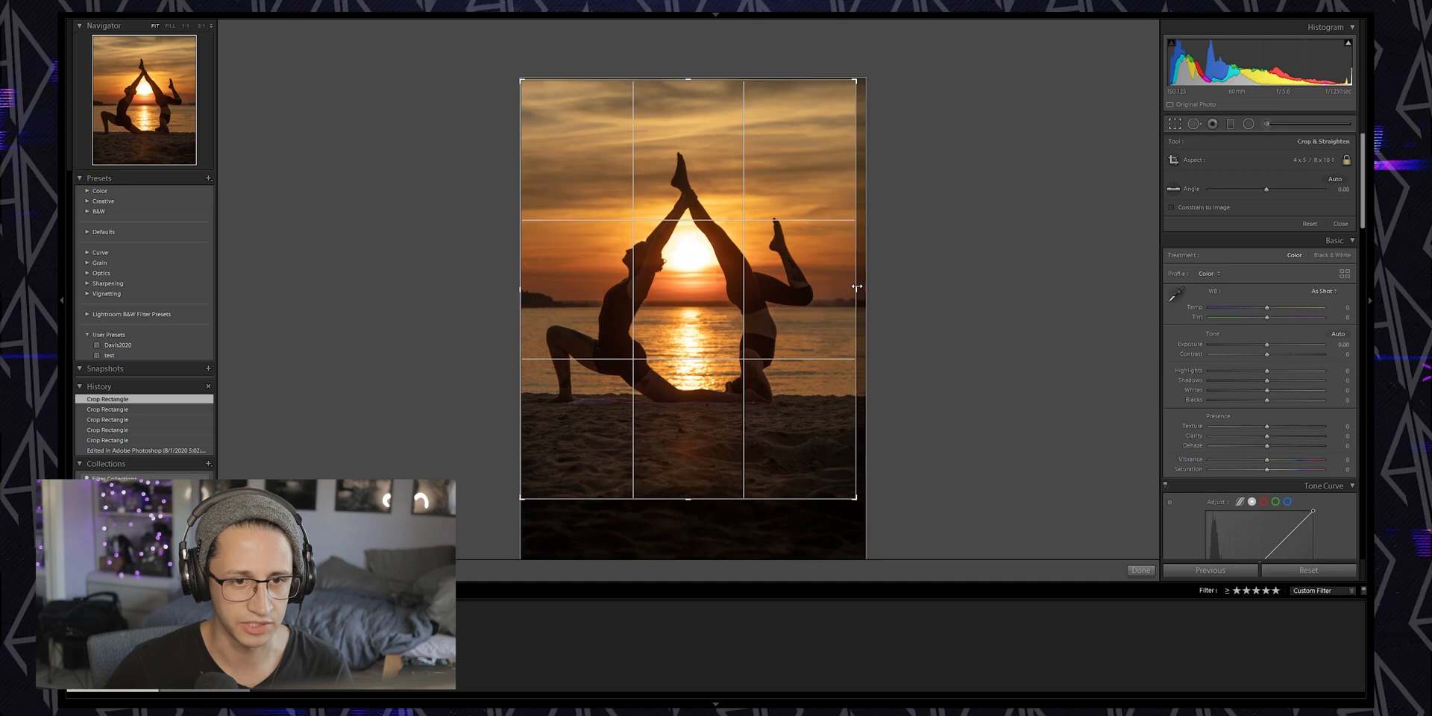
key("Return")
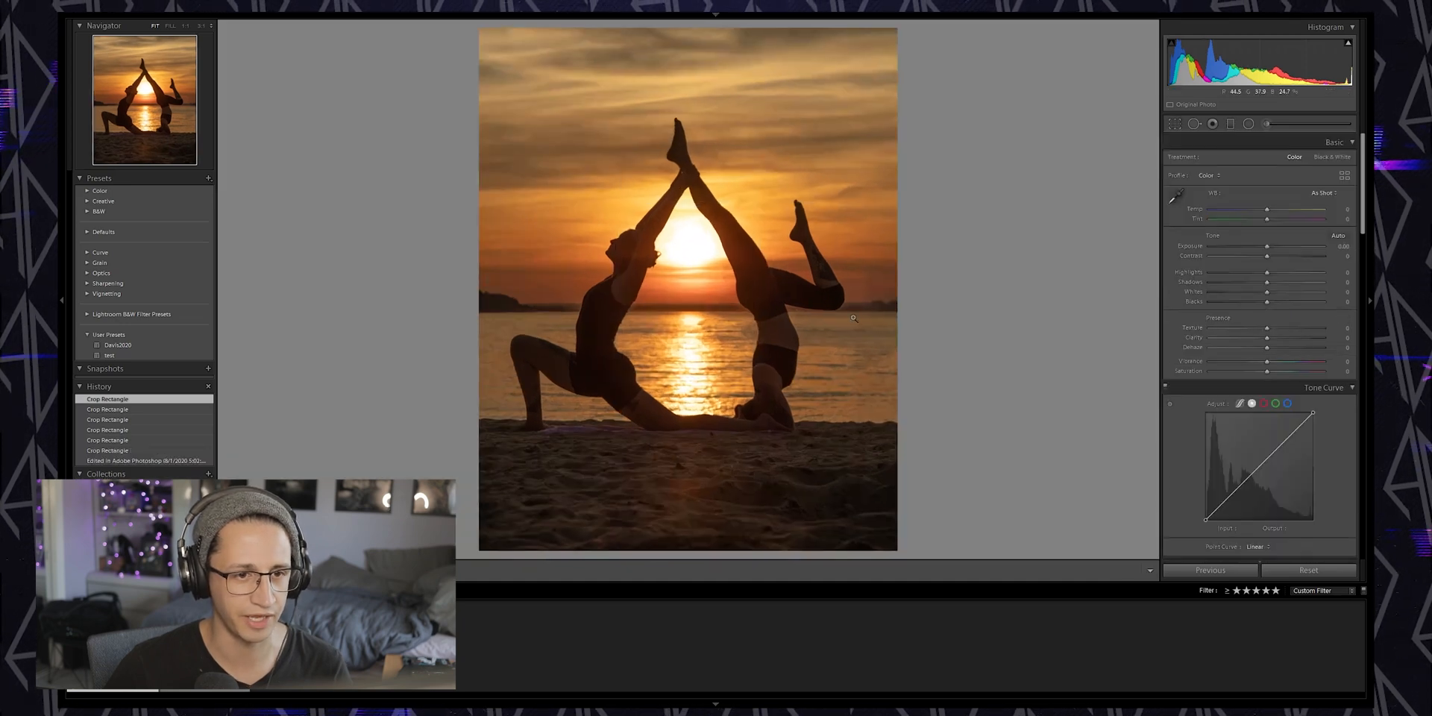
key("r")
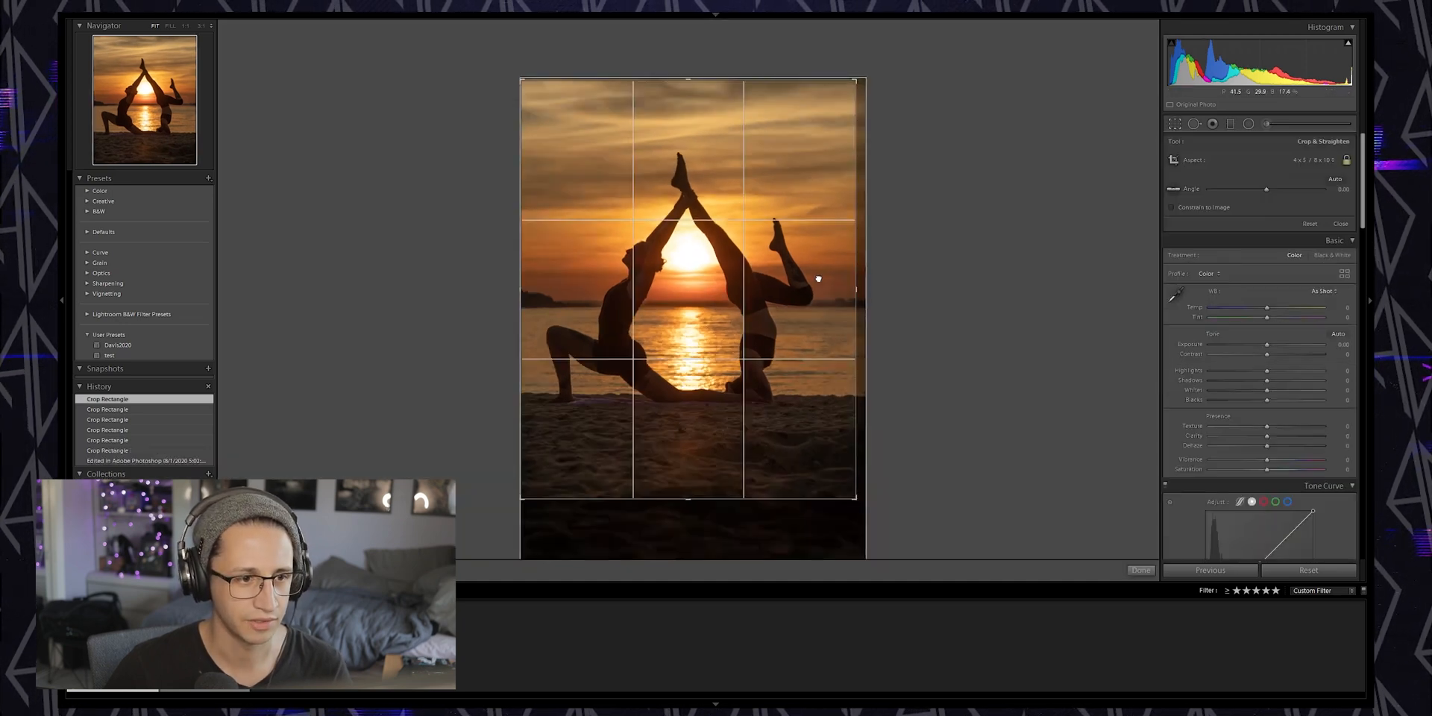
key("Return")
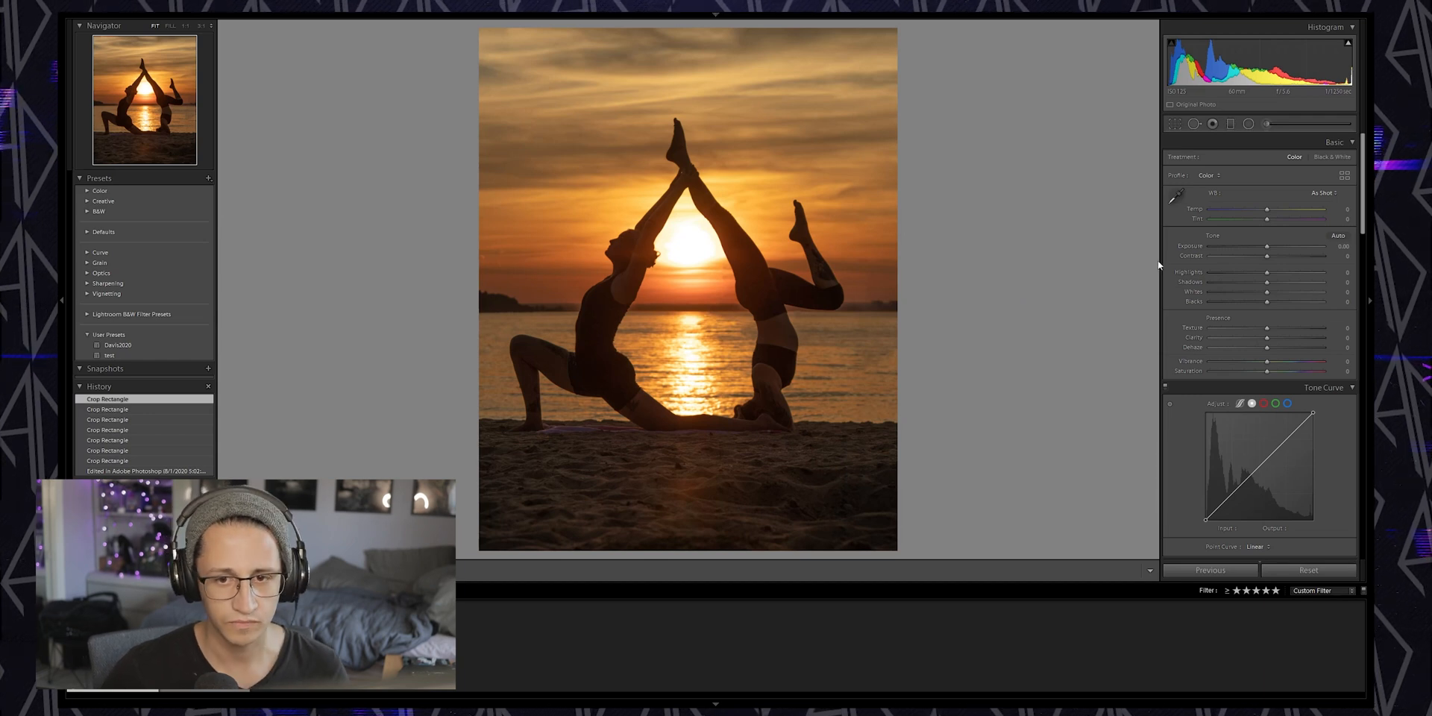
Lower the Blacks slider to deepen the silhouettes, trying and resetting a Shadows change along the way
left_click_drag(1253, 309, 1230, 314)
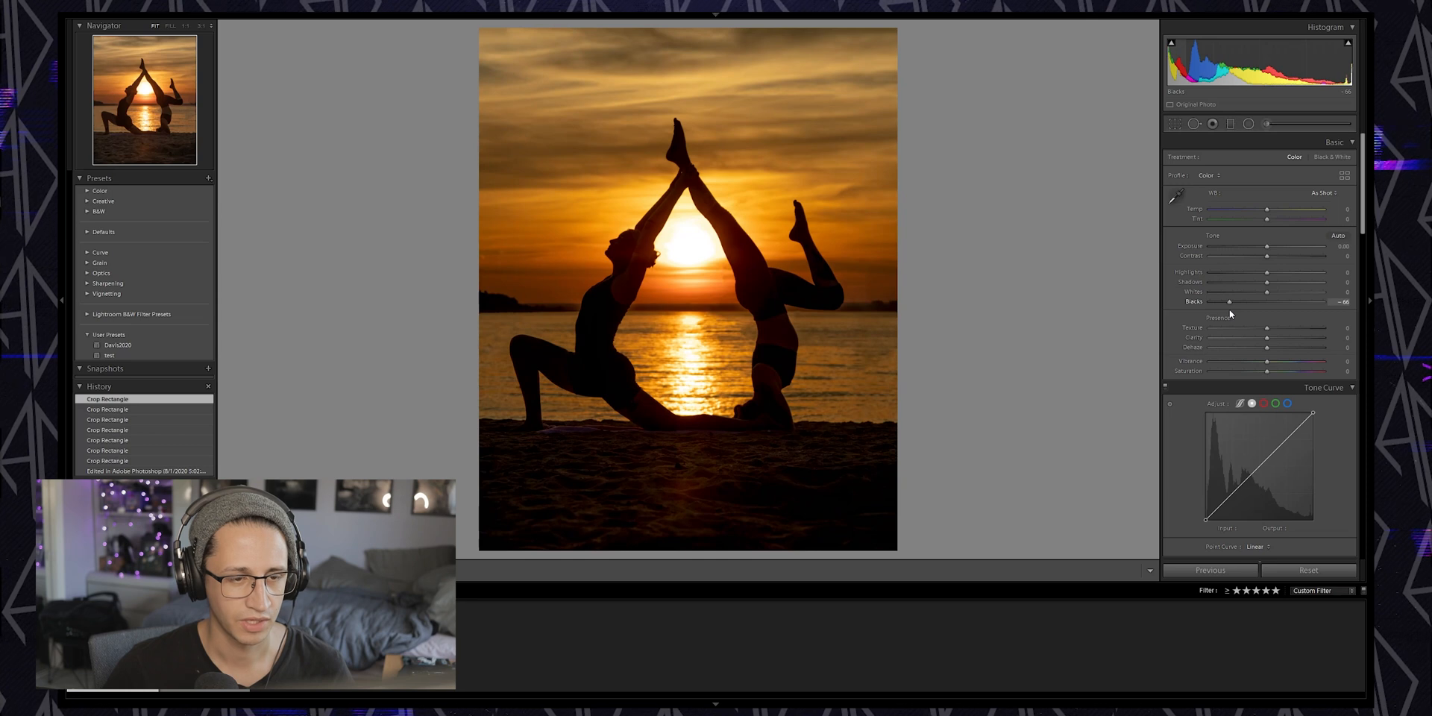
left_click_drag(1231, 311, 1232, 312)
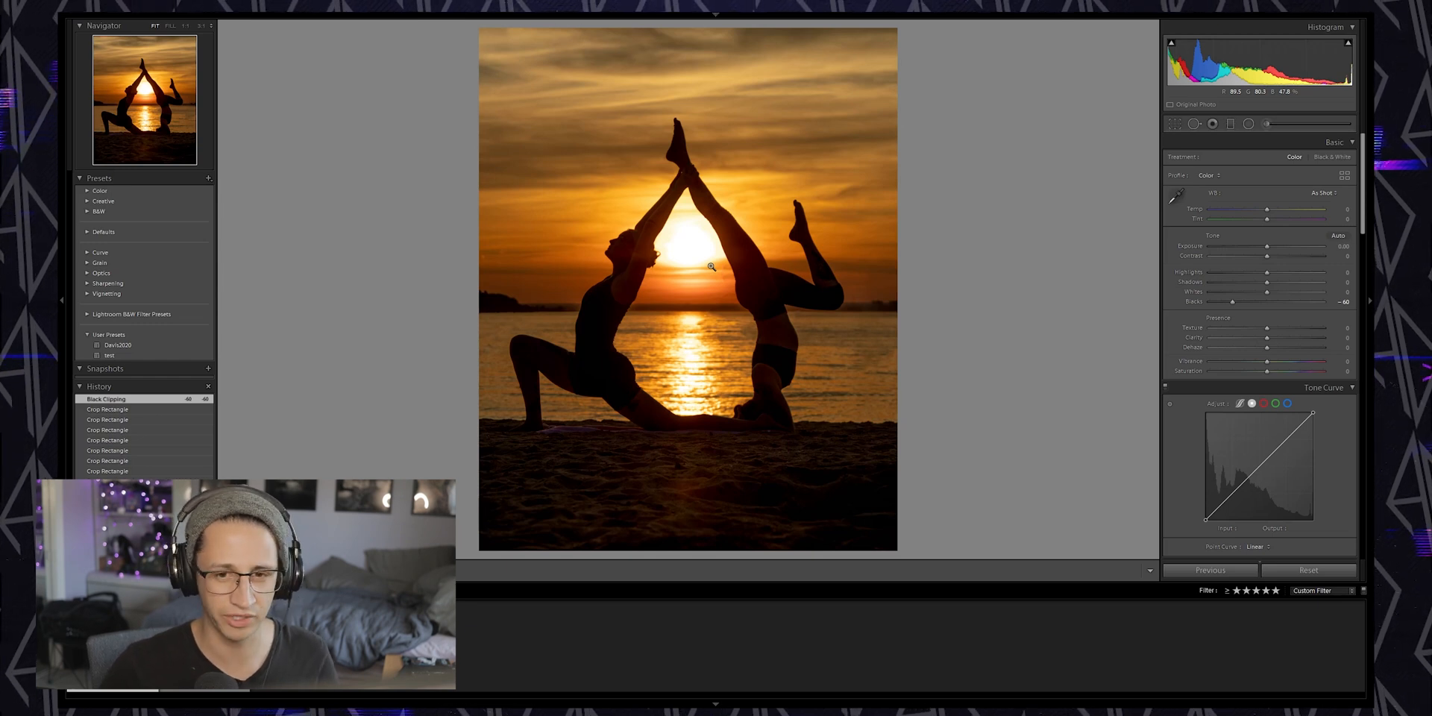
left_click_drag(1233, 302, 1147, 299)
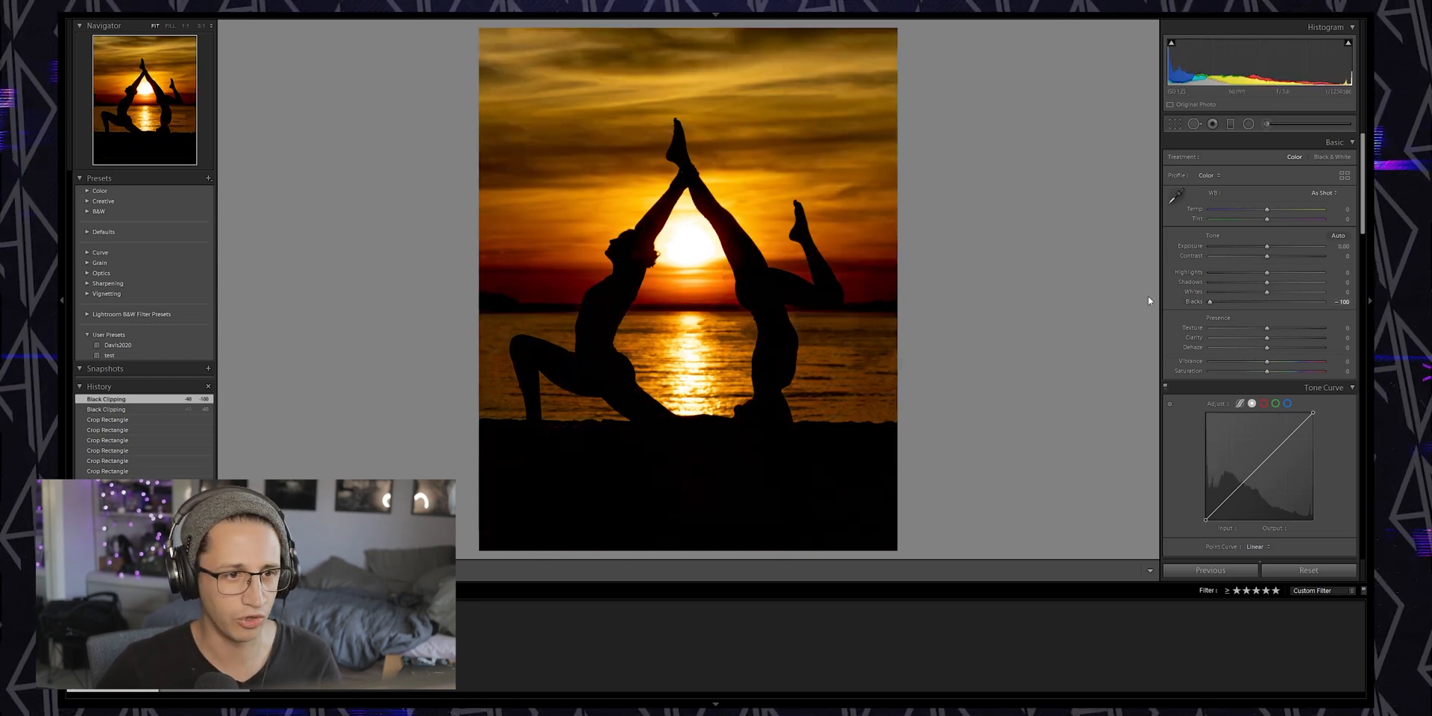
left_click_drag(1210, 303, 1186, 320)
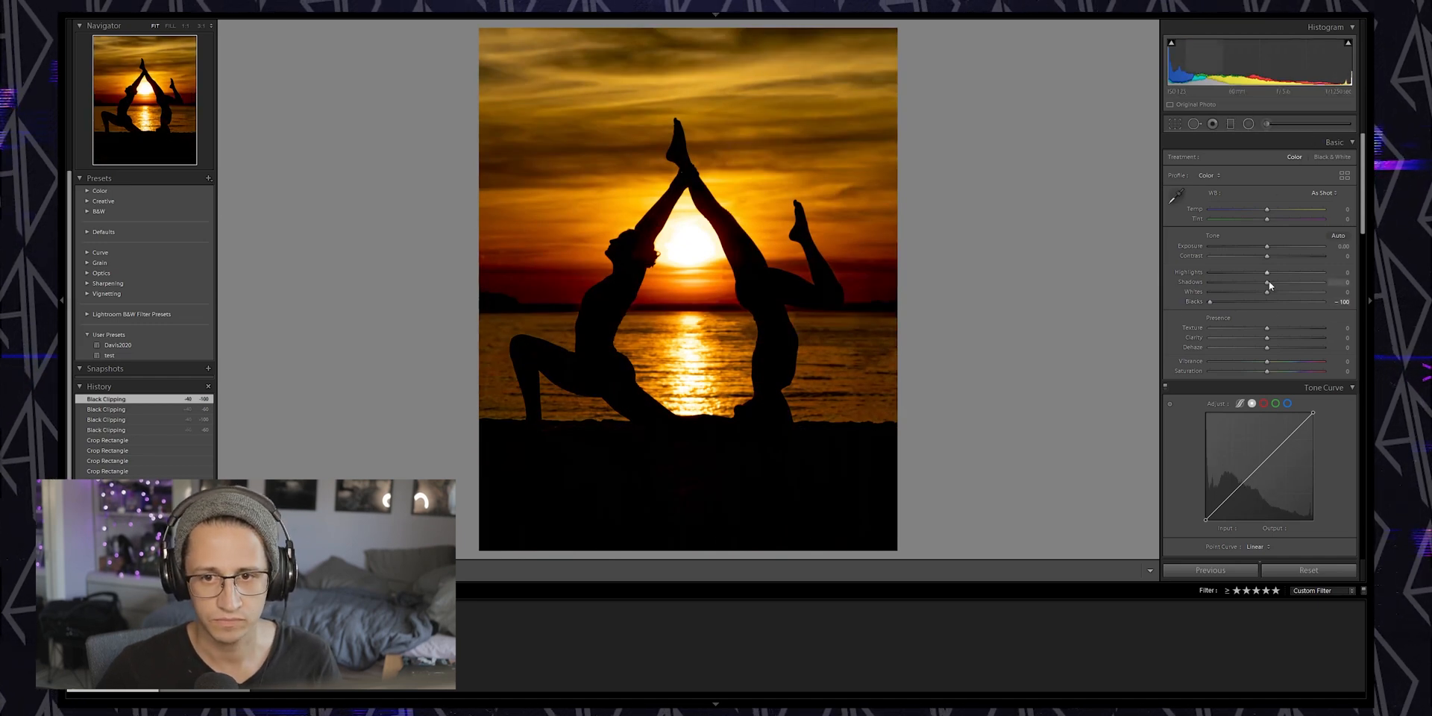
left_click_drag(1269, 280, 1305, 281)
double_click(1305, 281)
left_click_drag(1210, 303, 1236, 305)
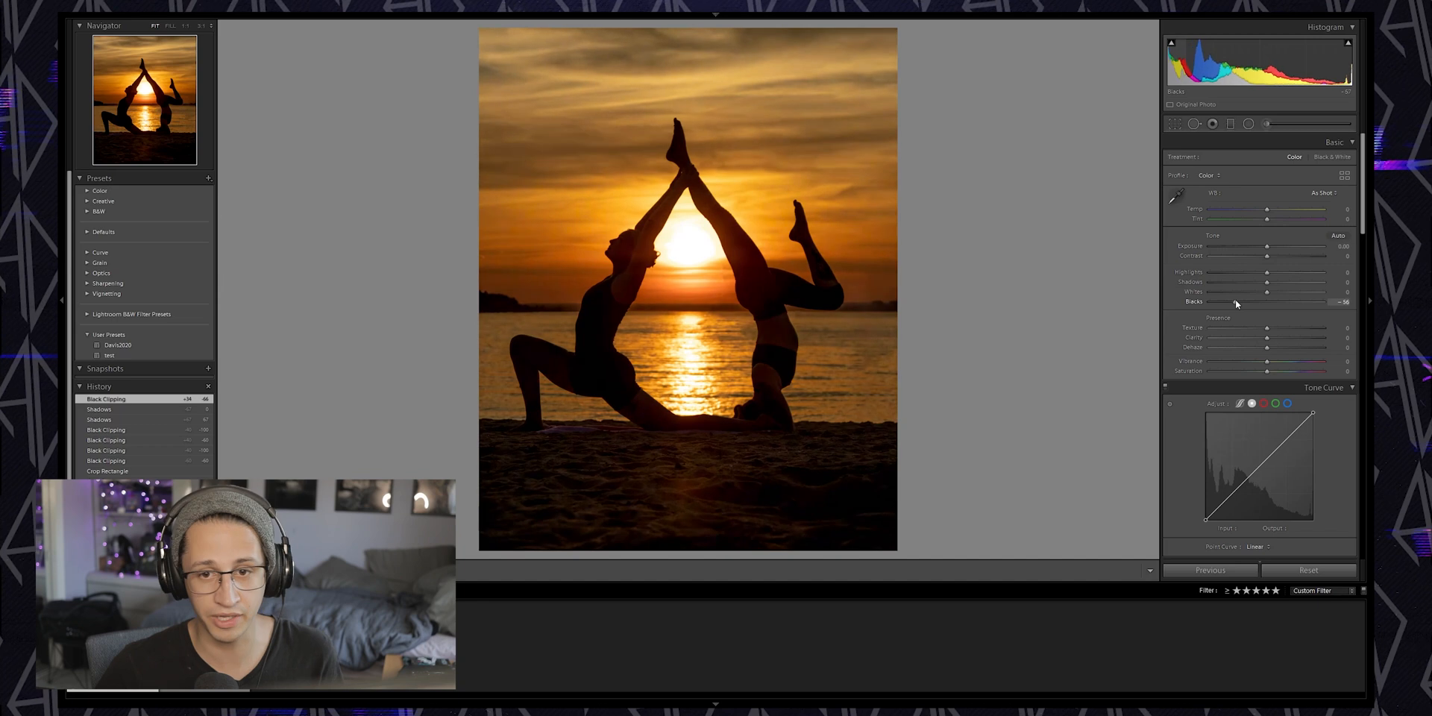
mouse_move(1236, 304)
left_mouse_down()
mouse_move(1251, 301)
mouse_move(1234, 303)
left_mouse_up()
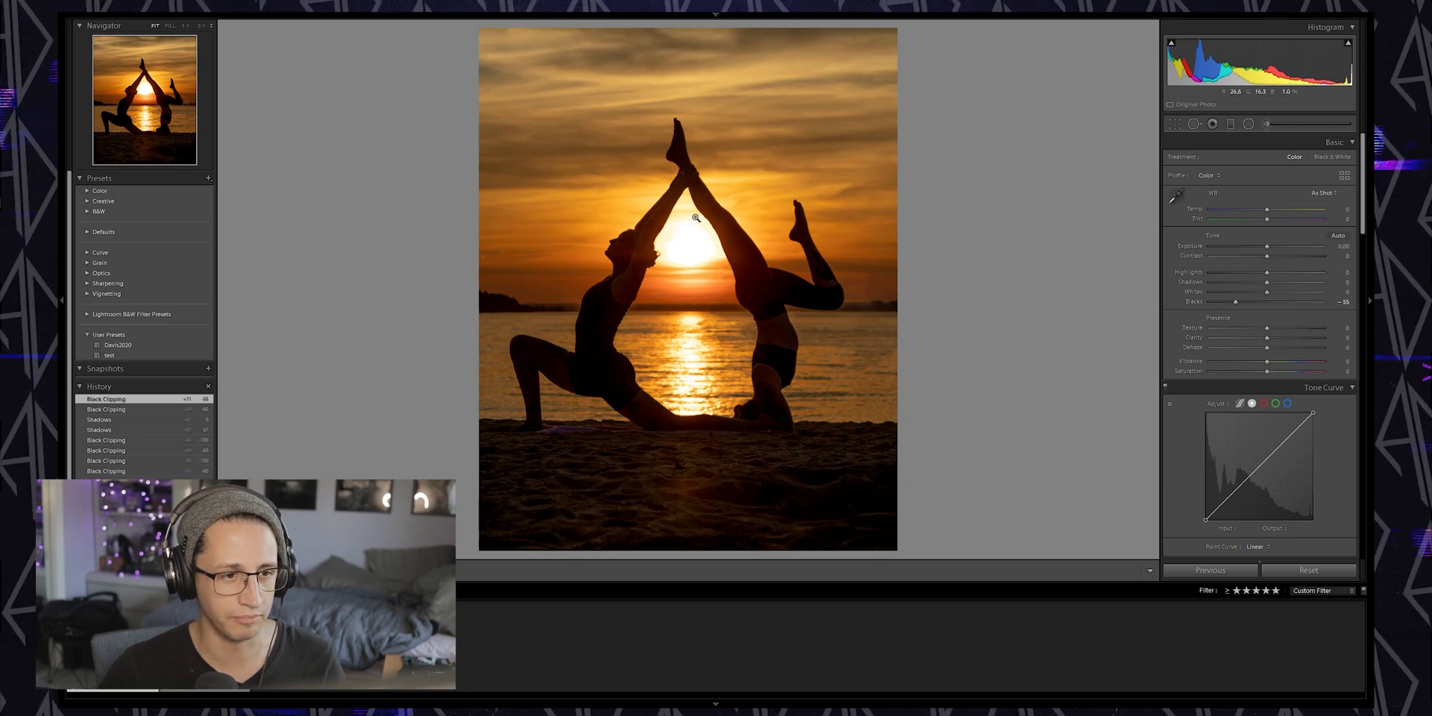
left_click_drag(1235, 304, 1231, 304)
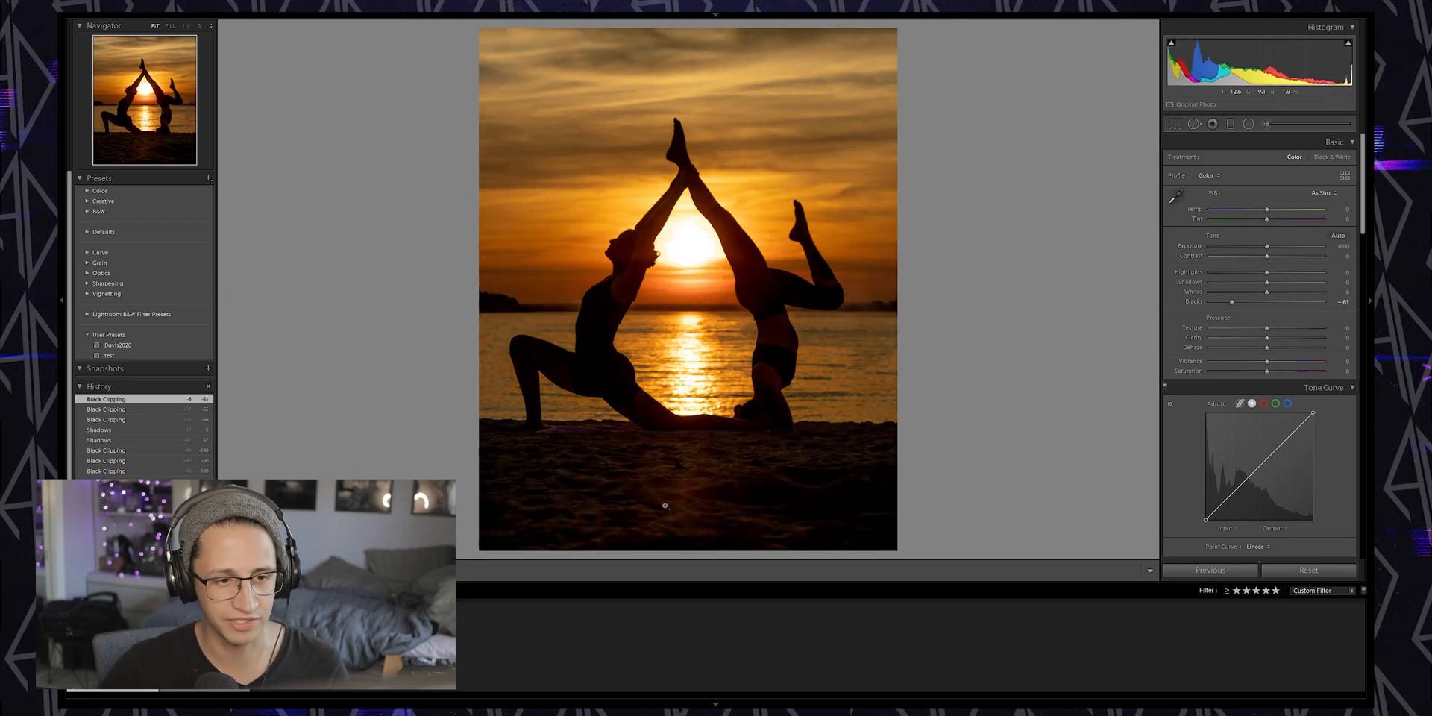
Straighten the photo by drawing a level line along the horizon with the crop angle tool
left_click(1182, 126)
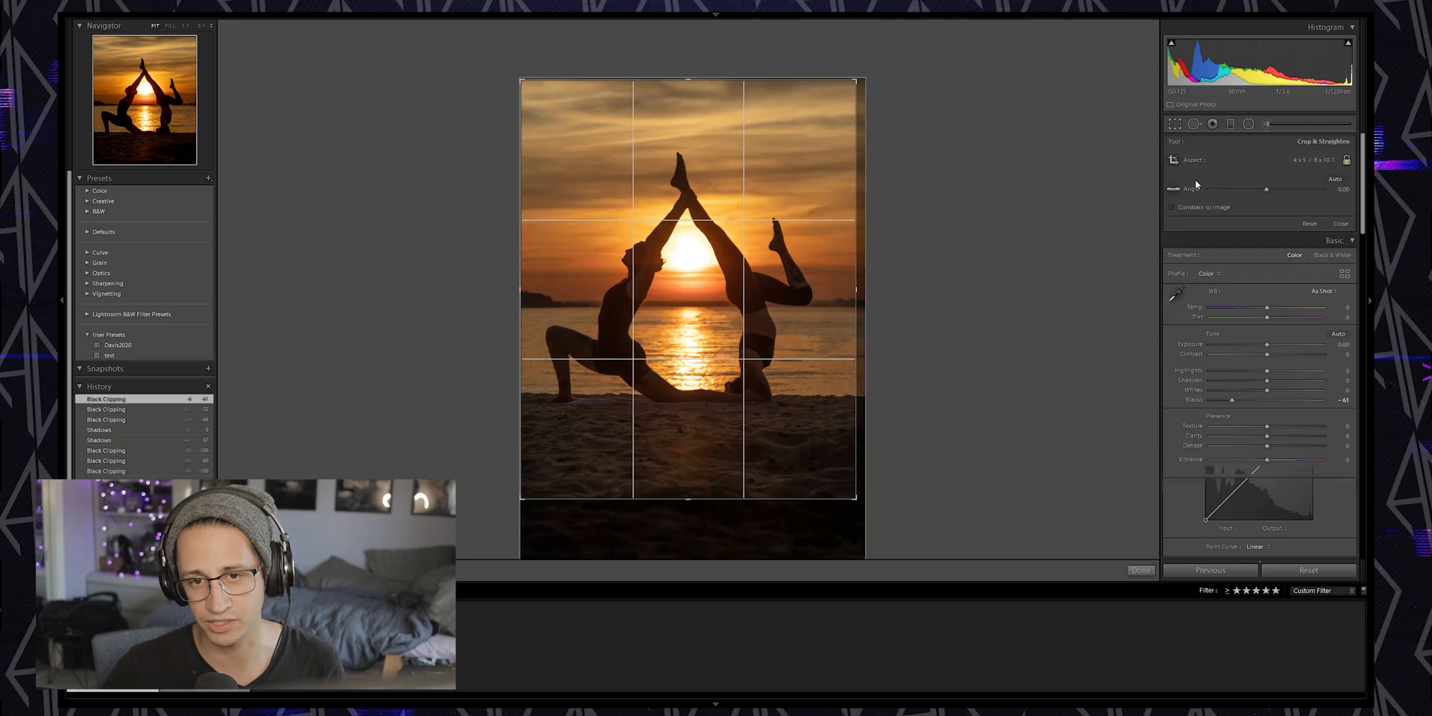
left_click(1174, 191)
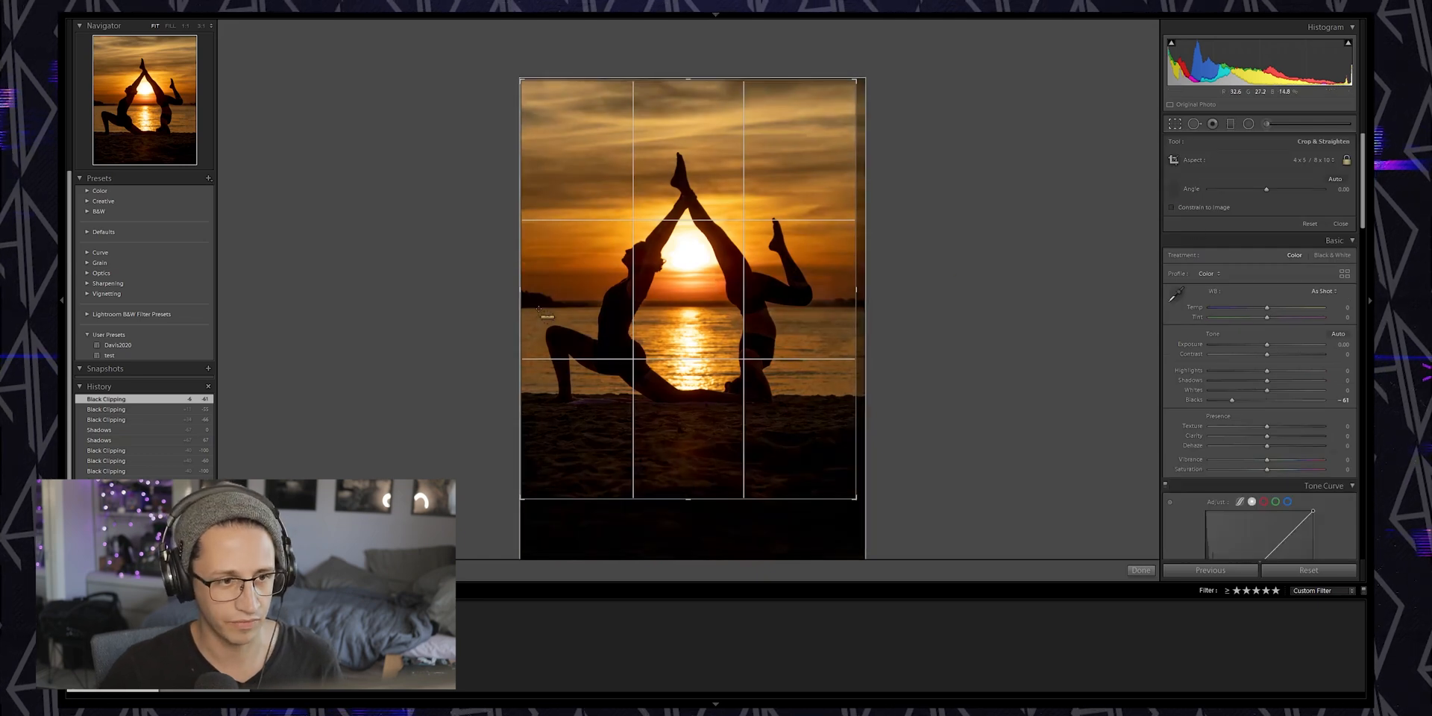
left_click_drag(657, 308, 852, 307)
key("Return")
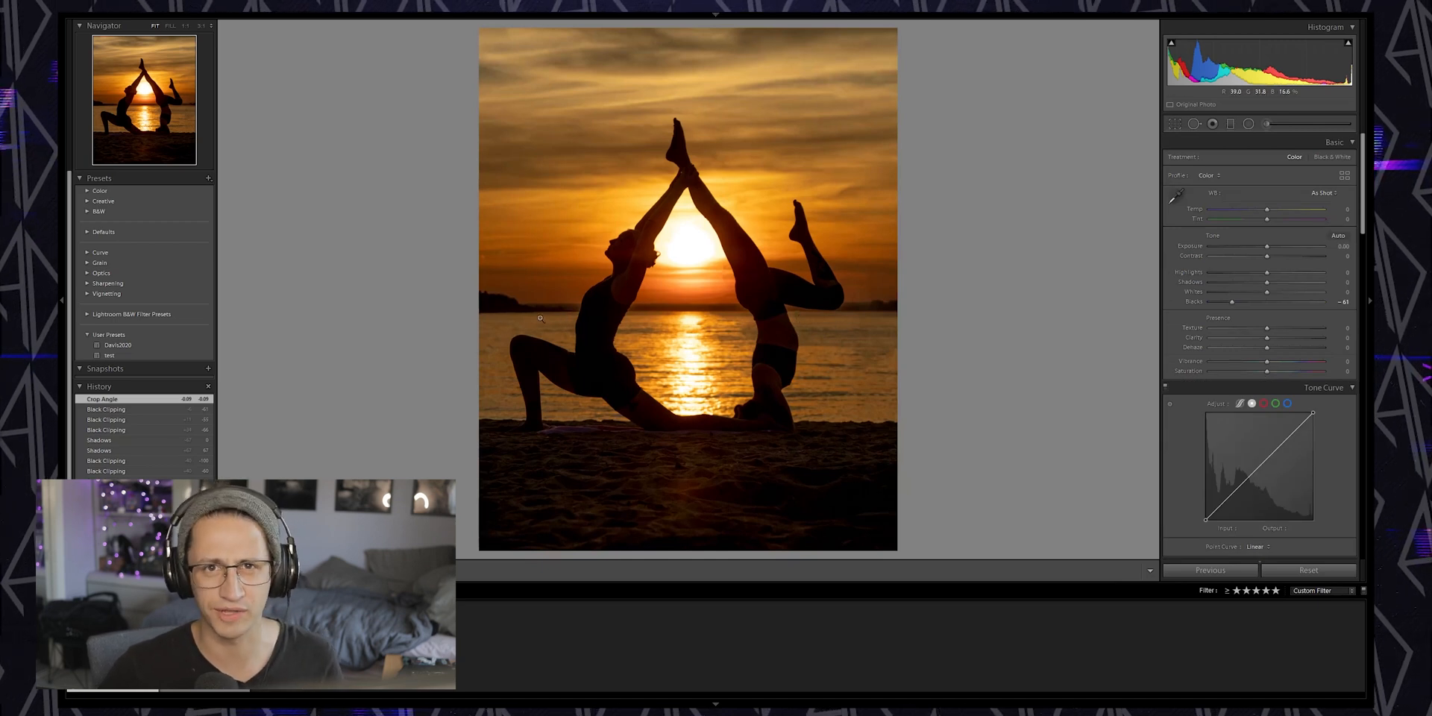
Redraw the straightening line across the full width of the horizon and apply it
left_click(1175, 123)
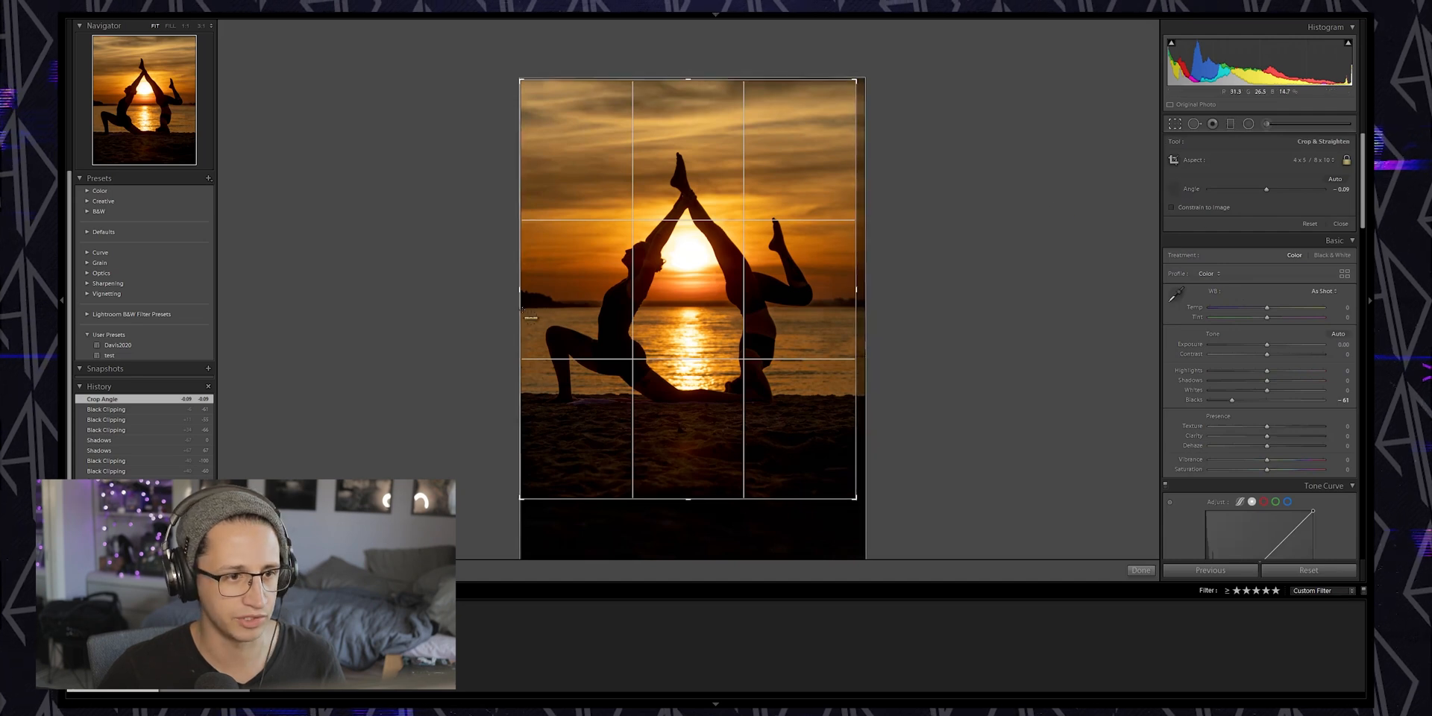
left_click_drag(525, 307, 850, 307)
key("Return")
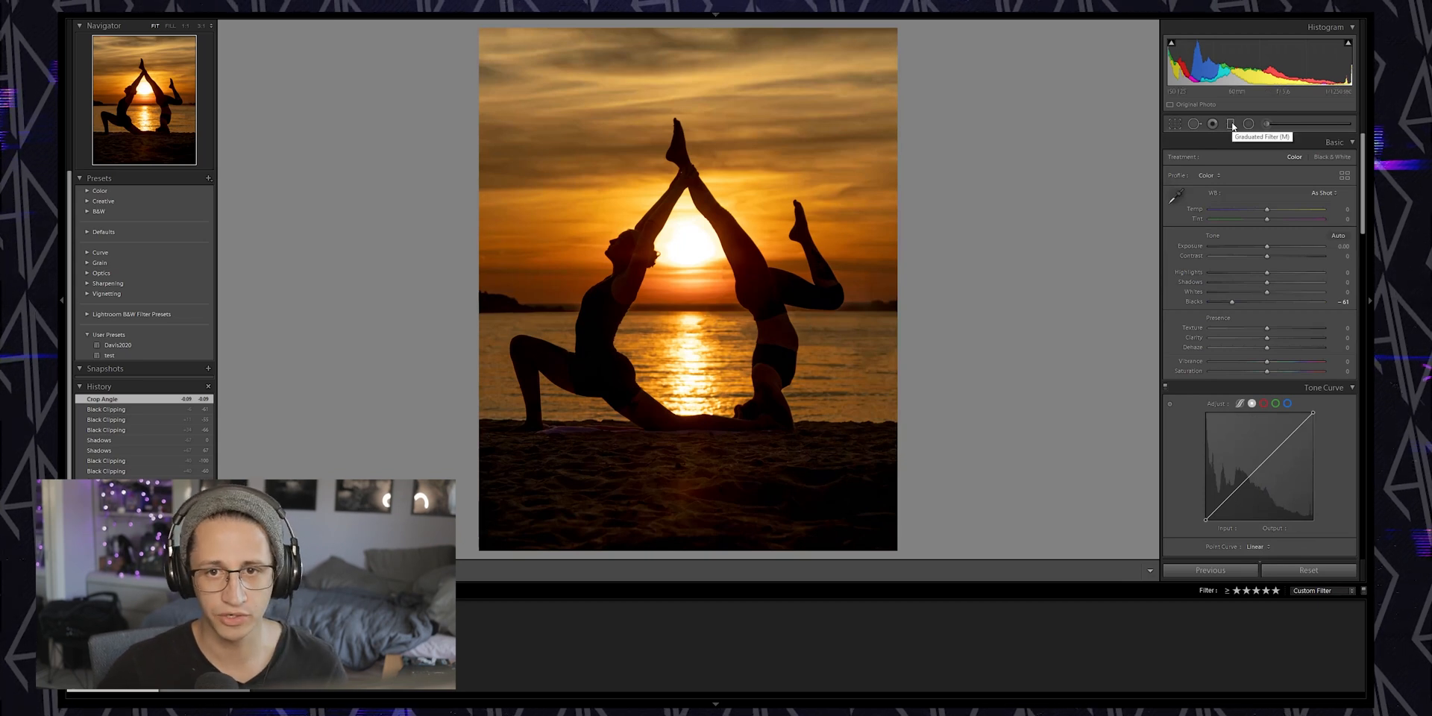
Add a Graduated Filter rising from the bottom of the photo to cover the sand up to the beach line
left_click(1230, 124)
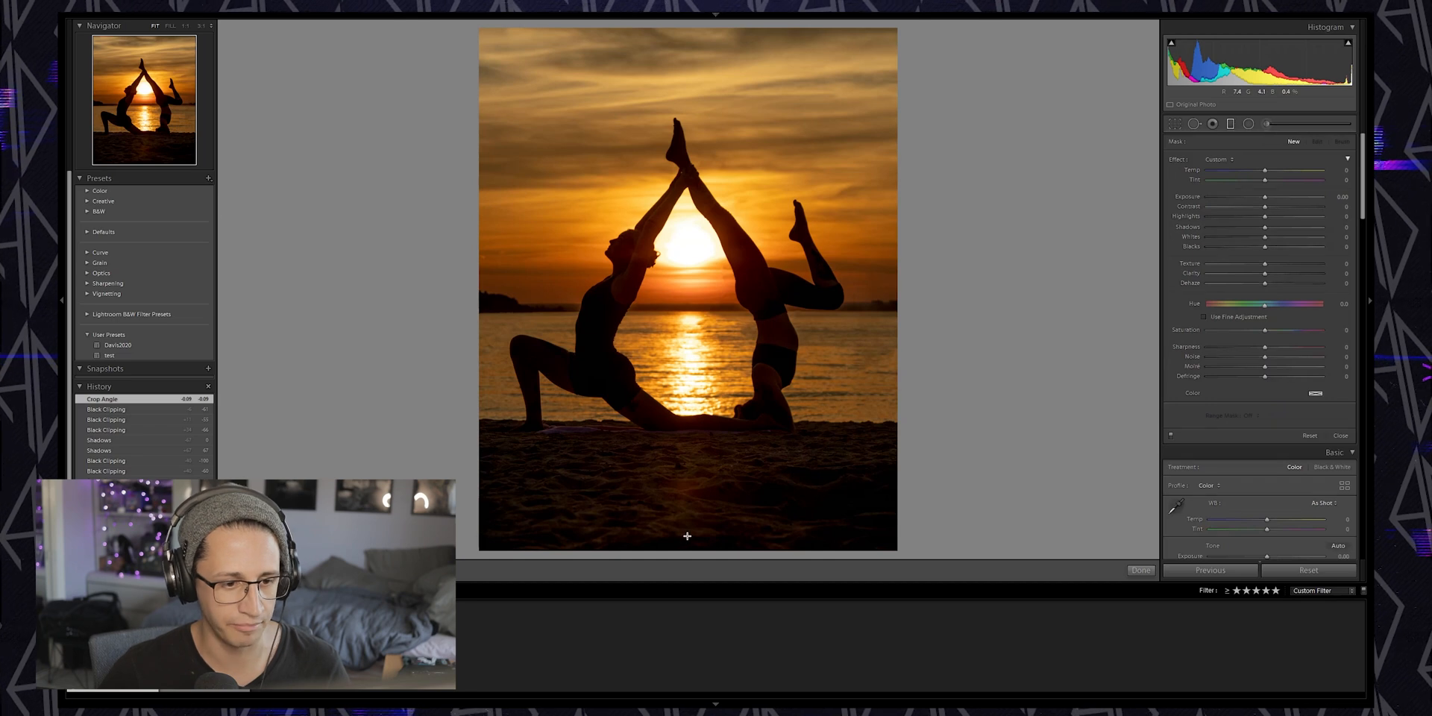
left_click_drag(687, 535, 686, 463)
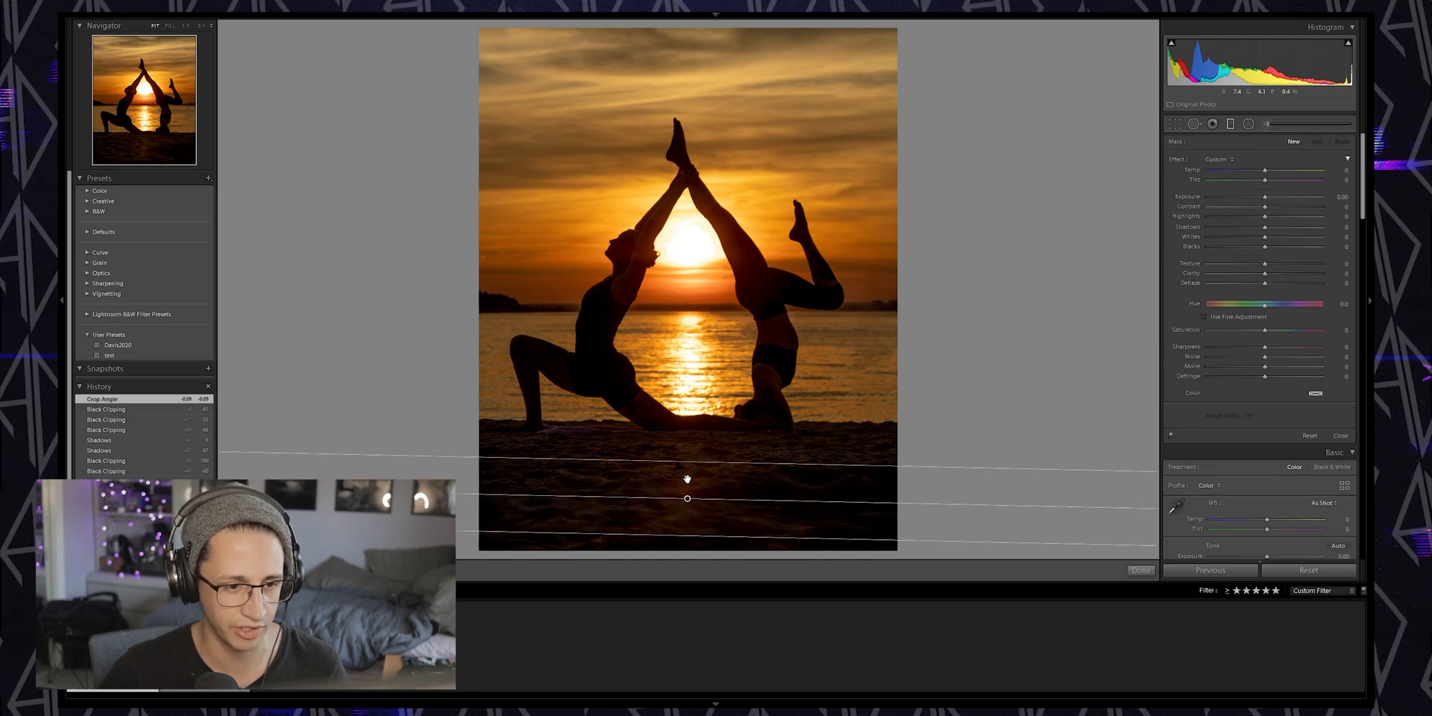
left_click_drag(687, 498, 697, 430)
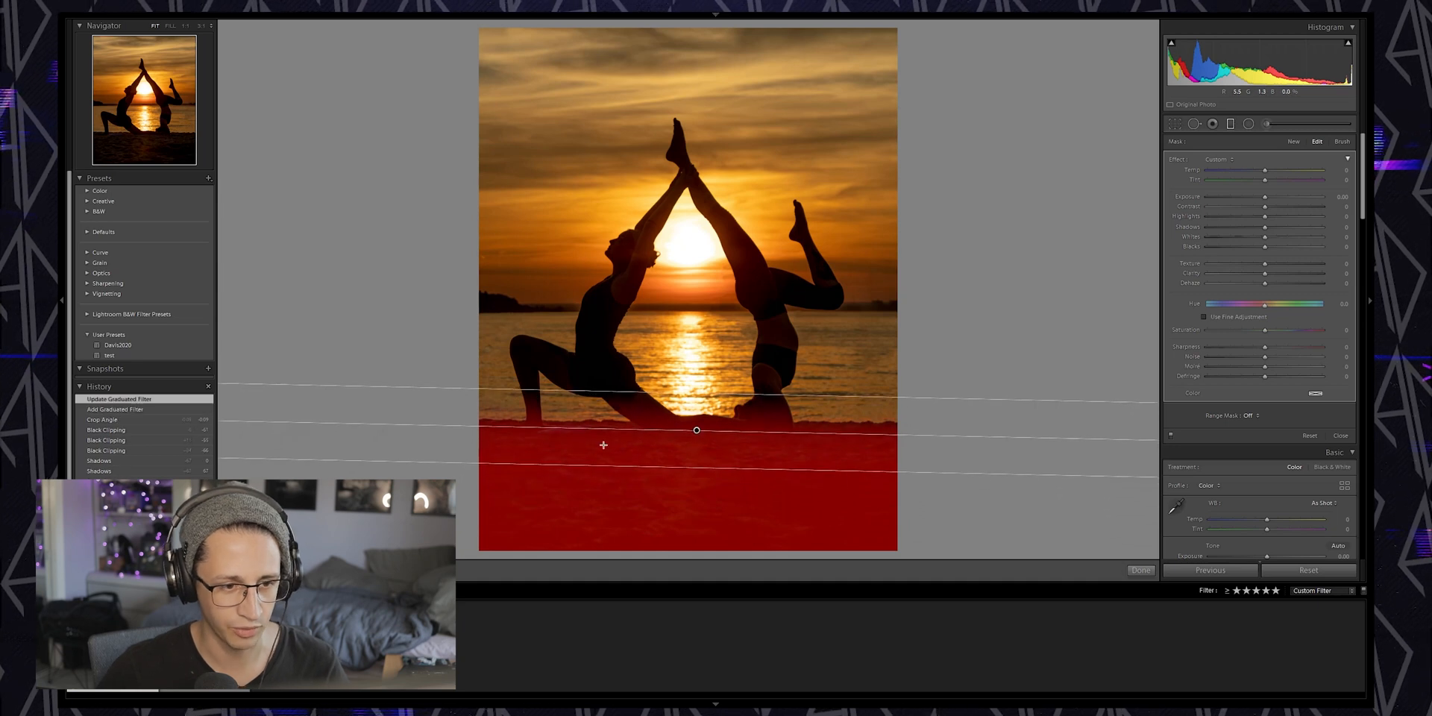
left_click_drag(696, 430, 696, 426)
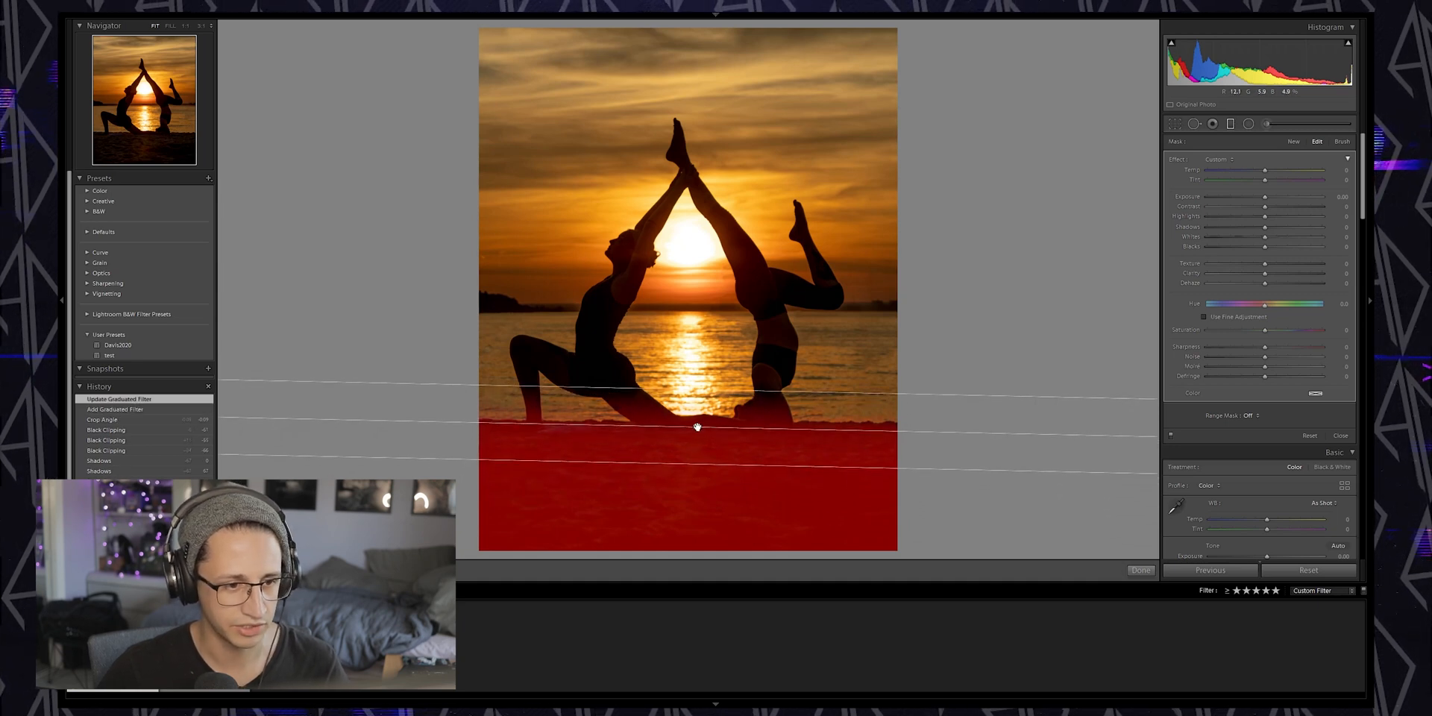
Raise the Shadows of the sand Graduated Filter and finish the filter
left_click_drag(1263, 226, 1291, 225)
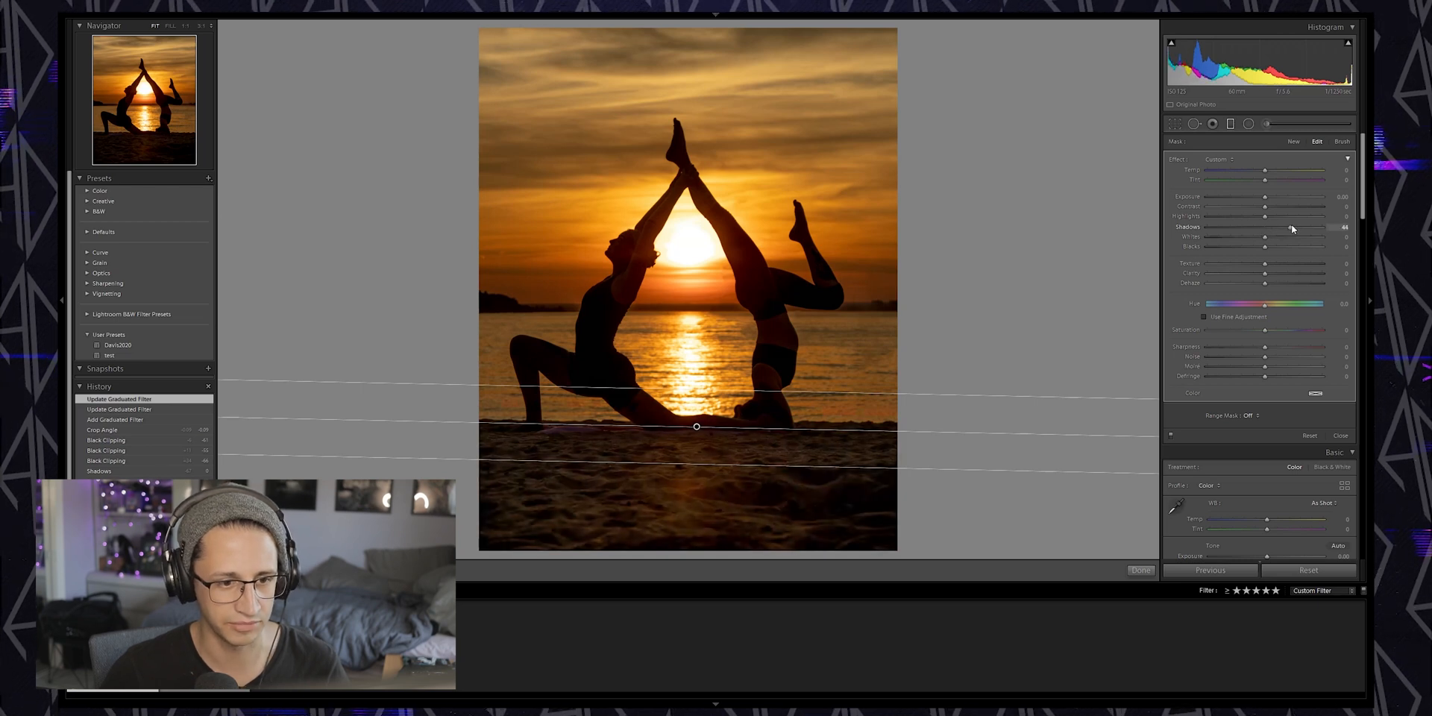
mouse_move(1264, 237)
left_mouse_down()
mouse_move(1285, 237)
mouse_move(1295, 216)
mouse_move(1281, 217)
left_mouse_up()
left_click(1142, 572)
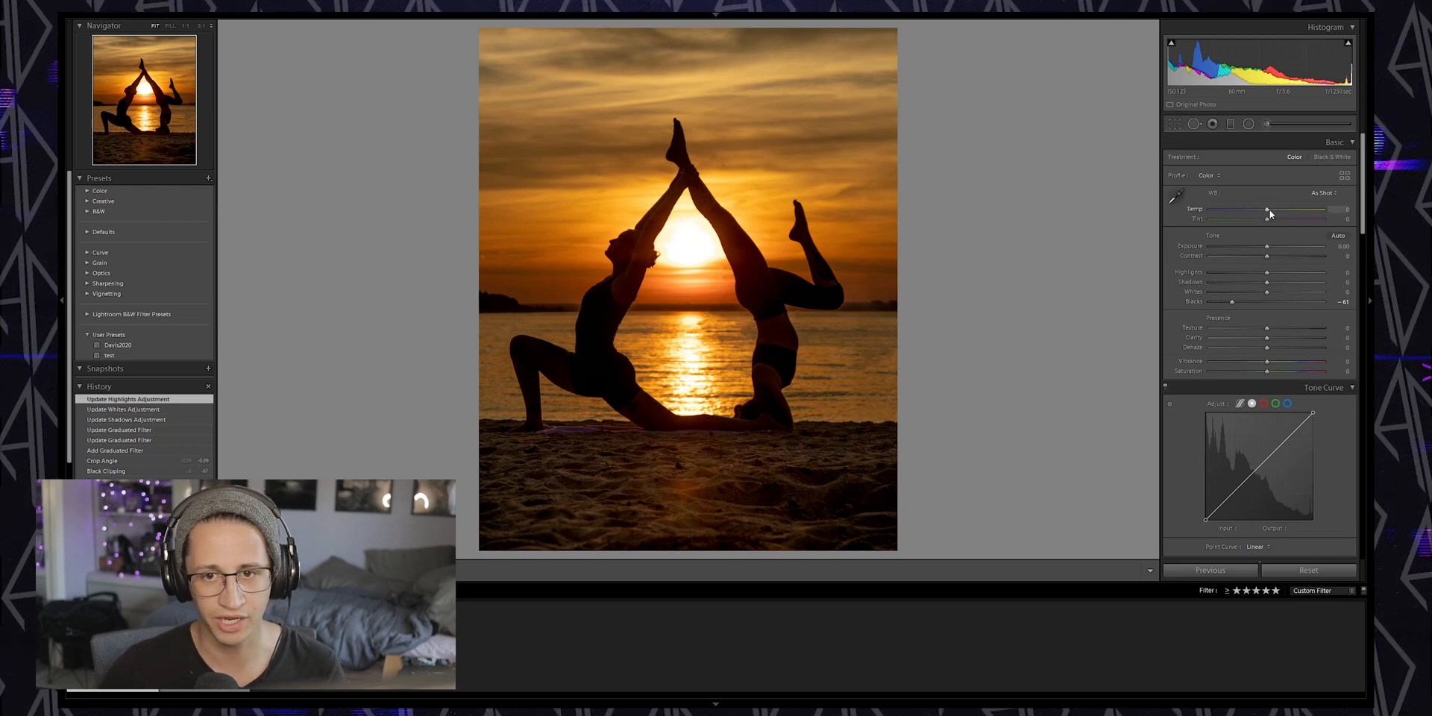
Nudge the Temperature slider and shift the Calibration red, green and blue primaries' hue and saturation plus the shadow tint
left_click_drag(1267, 214, 1260, 215)
scroll(1172, 342, "down", 10)
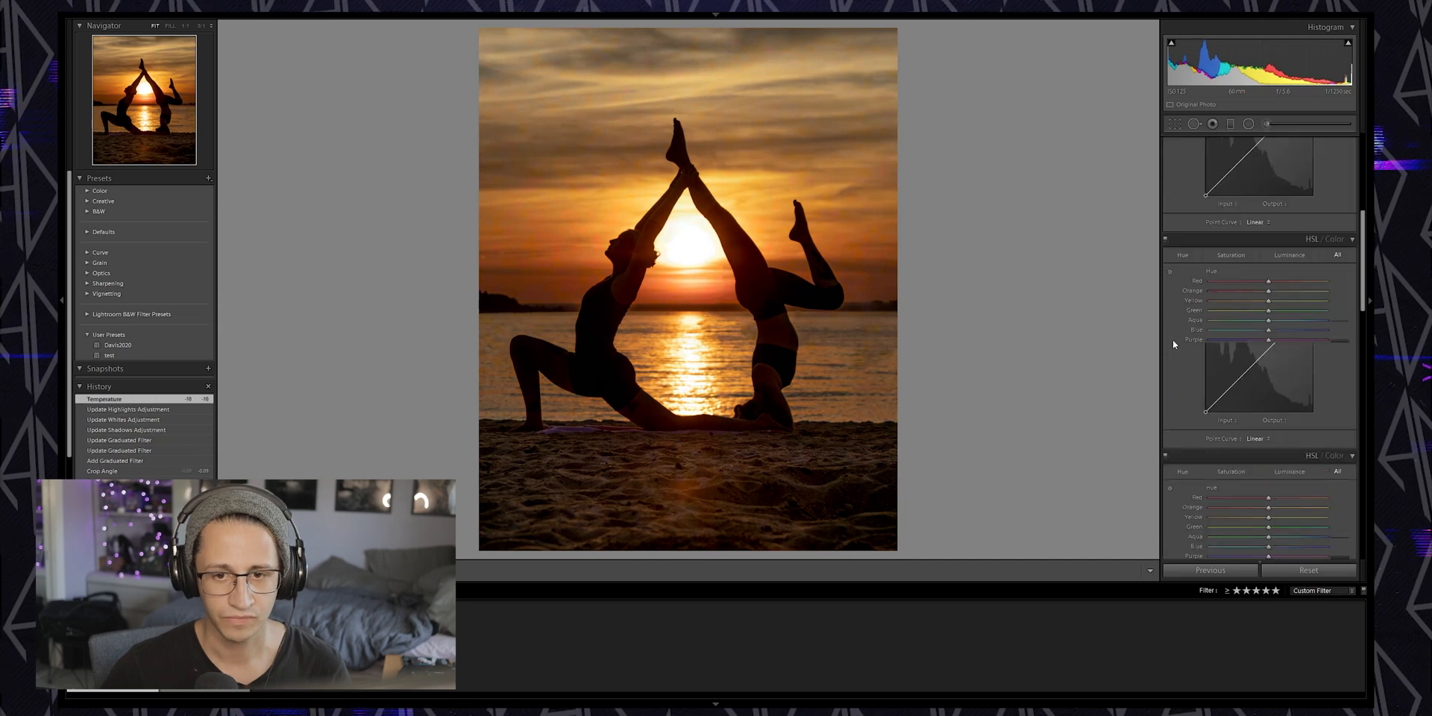
scroll(1174, 347, "down", 3)
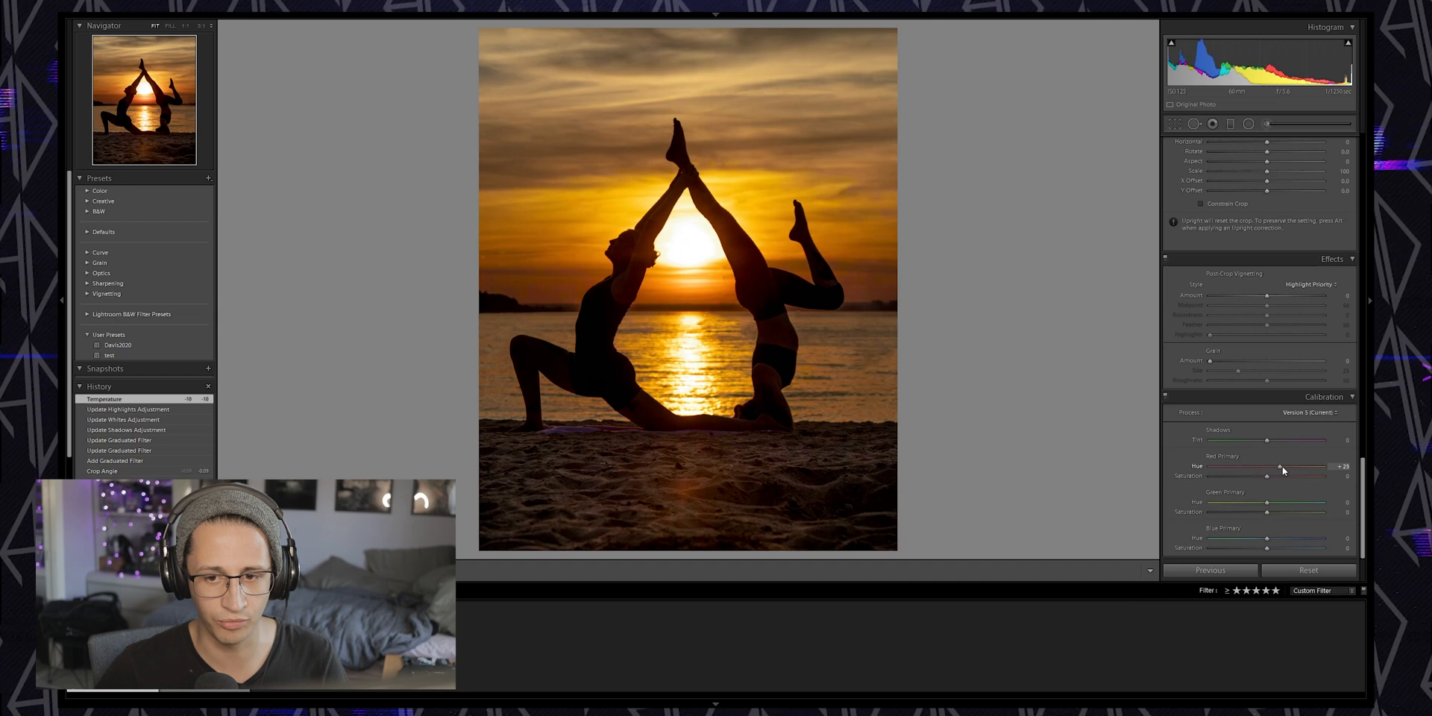
left_click_drag(1282, 466, 1282, 465)
left_click_drag(1263, 538, 1249, 539)
left_click_drag(1266, 476, 1252, 475)
left_click_drag(1262, 549, 1295, 547)
left_click_drag(1249, 475, 1318, 444)
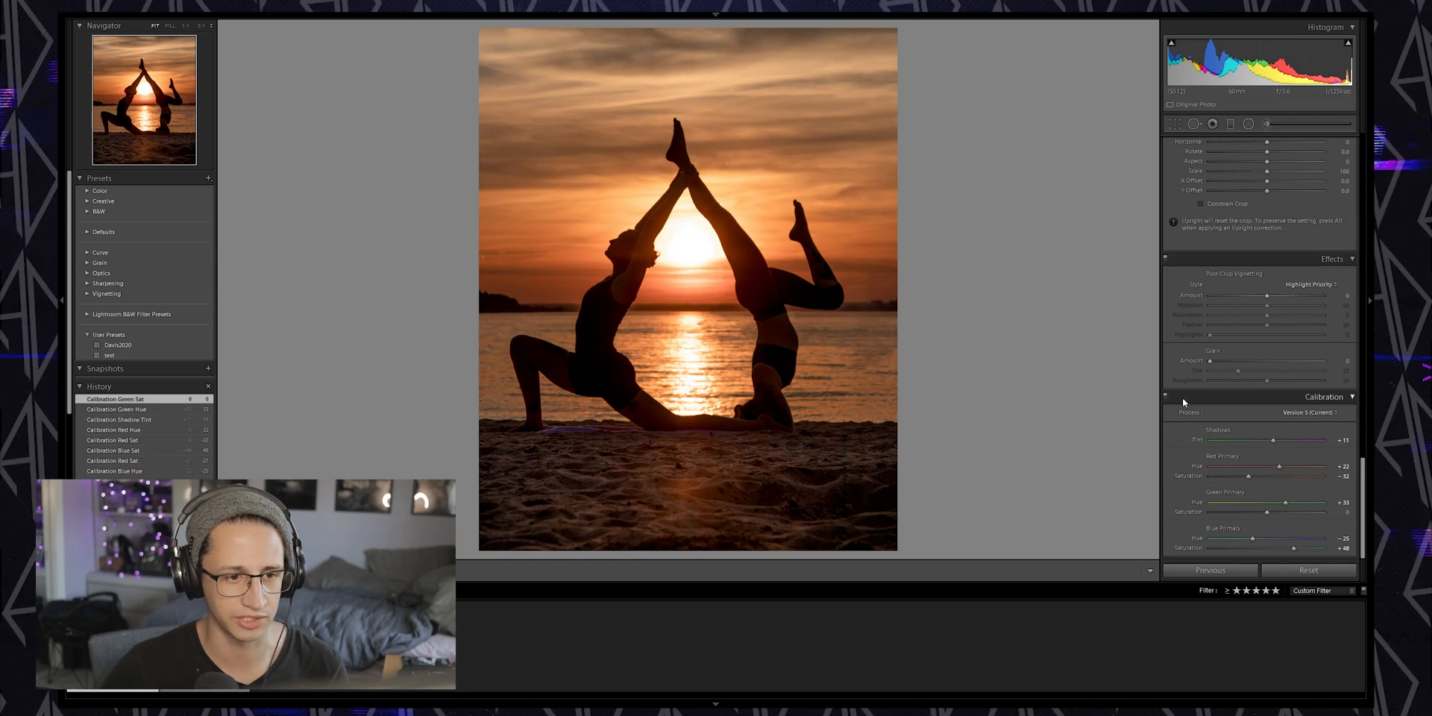
In HSL, shift the red, orange and magenta hues slightly and raise orange saturation and luminance
scroll(1183, 396, "up", 15)
scroll(1183, 399, "up", 3)
scroll(1183, 401, "down", 3)
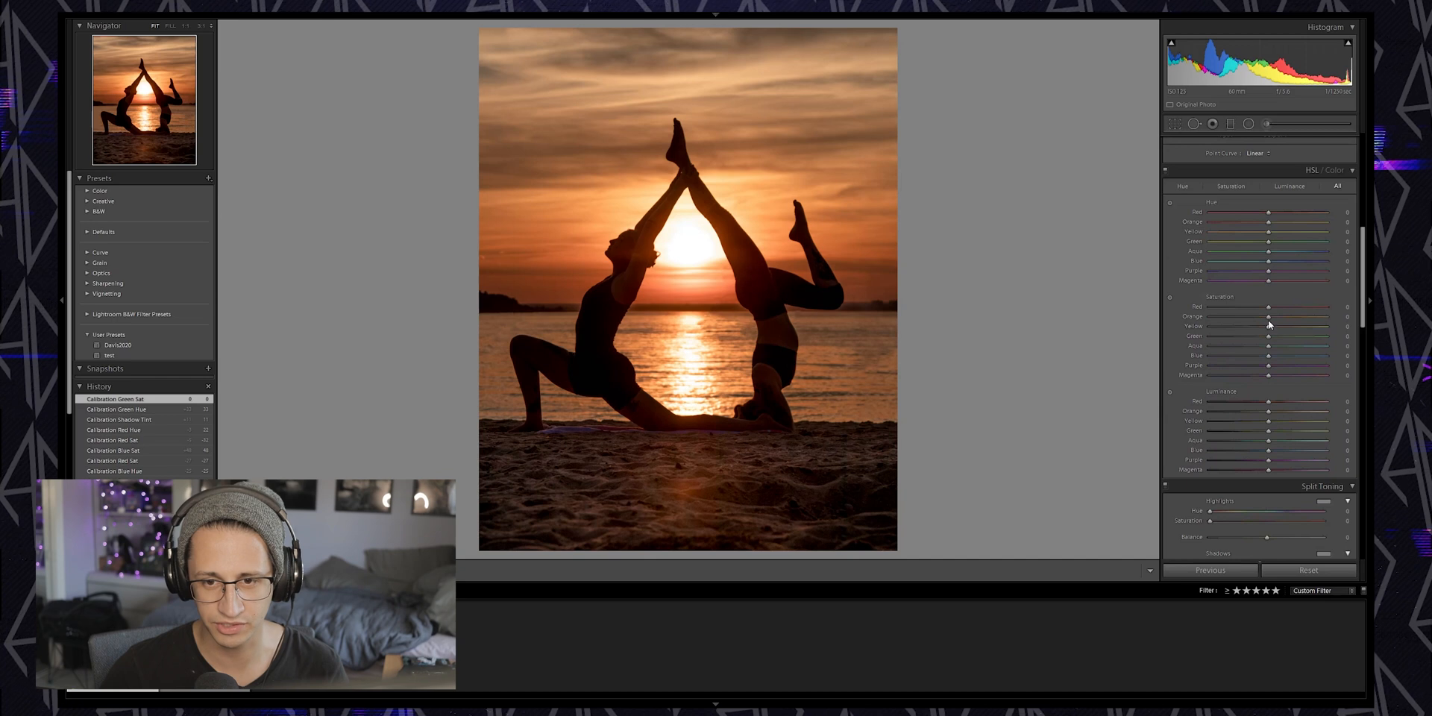
mouse_move(1268, 223)
left_mouse_down()
mouse_move(1251, 222)
mouse_move(1271, 225)
left_mouse_up()
left_click_drag(1269, 213, 1267, 214)
mouse_move(1267, 282)
left_mouse_down()
mouse_move(1281, 282)
mouse_move(1252, 280)
mouse_move(1289, 280)
mouse_move(1268, 281)
left_mouse_up()
left_click(1169, 297)
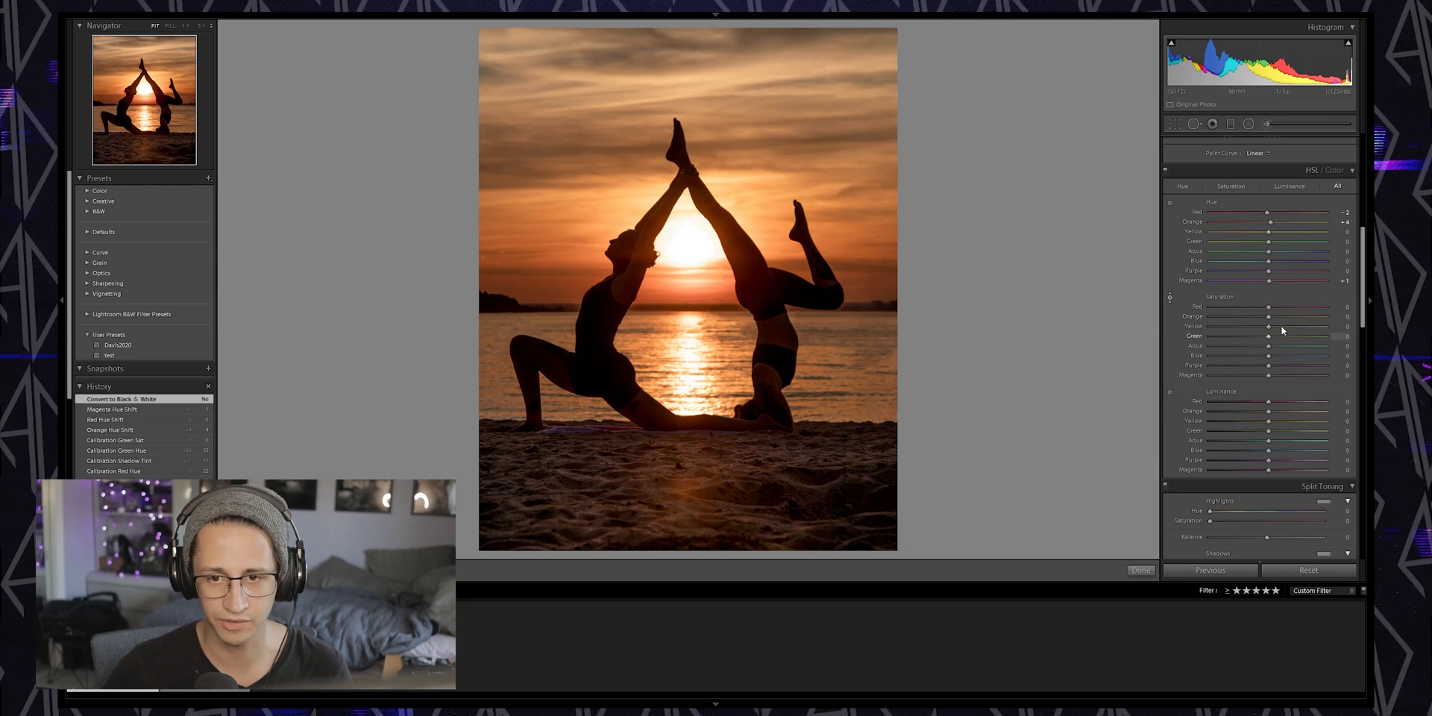
left_click_drag(1269, 316, 1273, 316)
left_click_drag(1267, 411, 1281, 411)
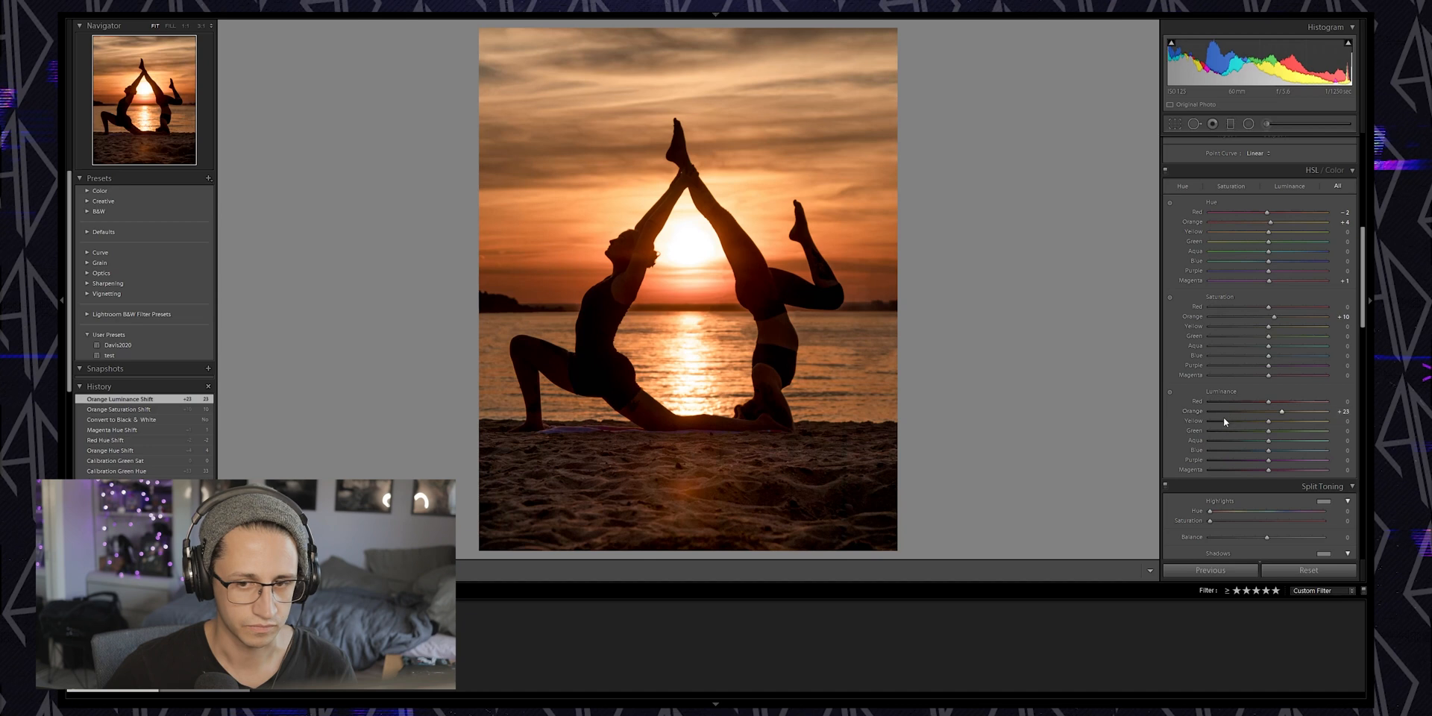
Raise the Whites and lower the Highlights in the Basic tone settings
scroll(1197, 442, "up", 8)
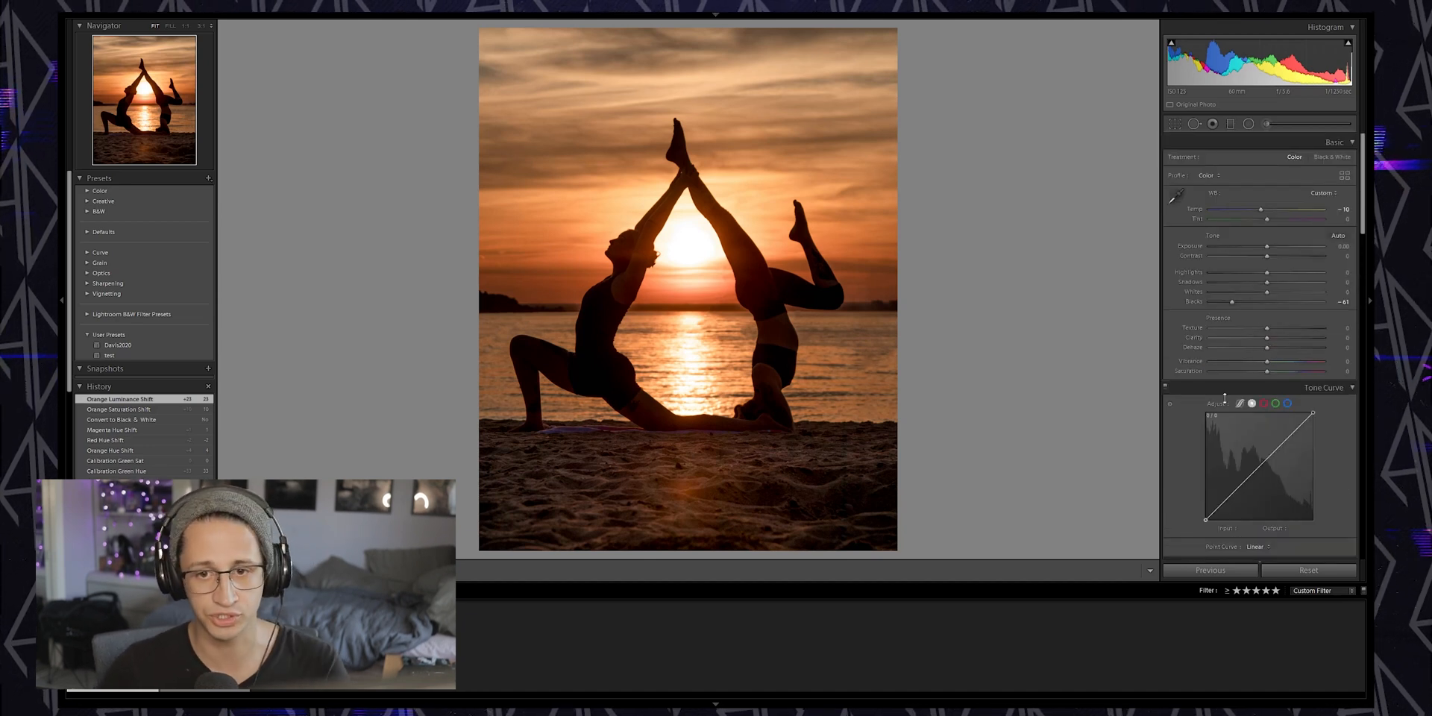
left_click_drag(1266, 296, 1296, 294)
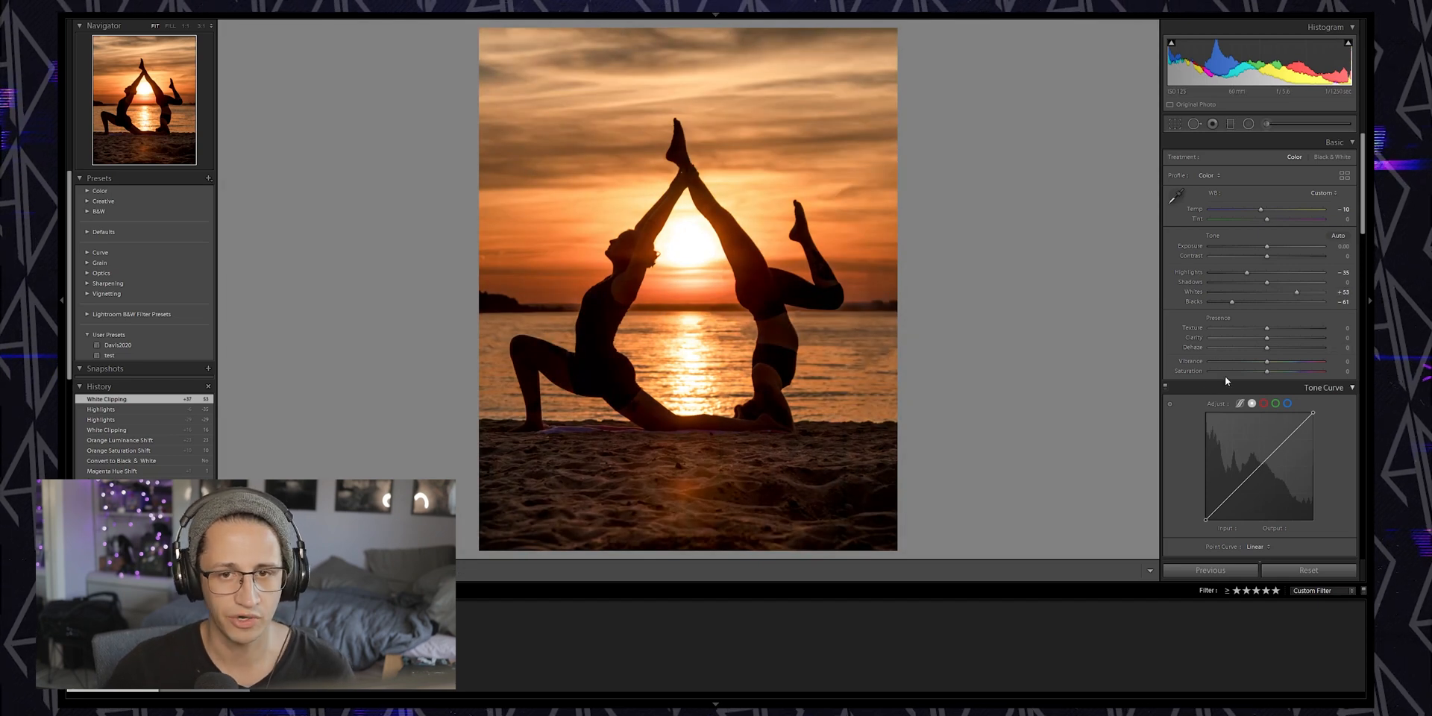
Add a second Graduated Filter running from the top of the sky down toward the sun
left_click(1231, 125)
left_click_drag(675, 57, 683, 227)
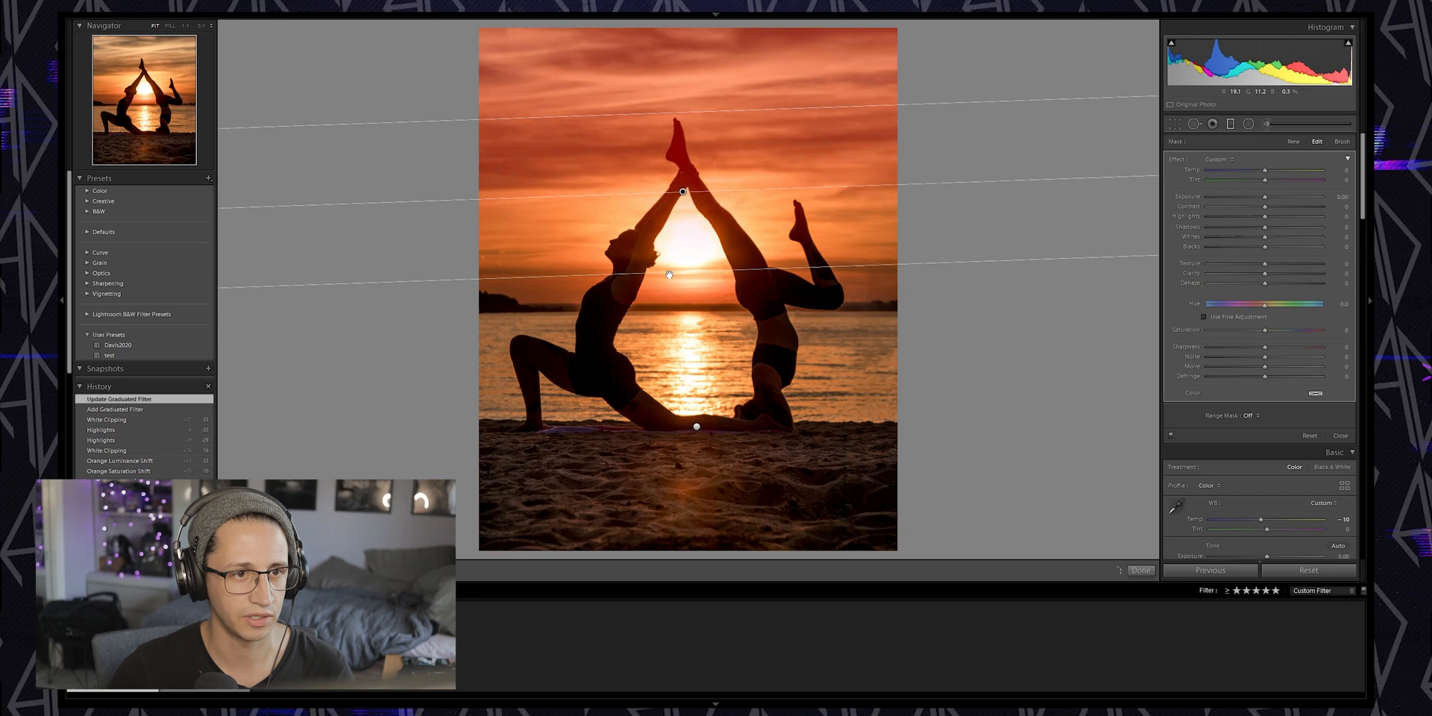
left_click_drag(683, 150, 686, 149)
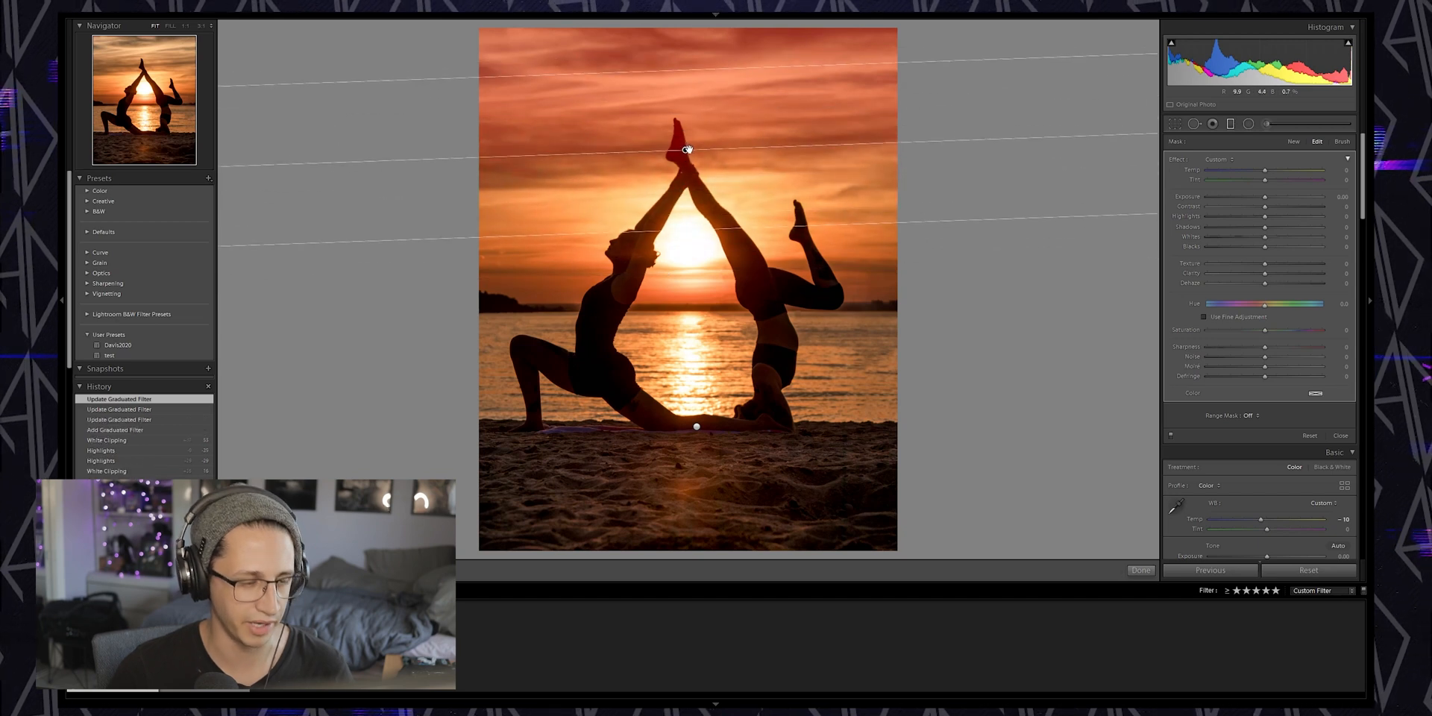
Tint the sky Graduated Filter pink by adjusting its temperature, tint and colour hue, then finish the filter
left_click_drag(1265, 172, 1289, 181)
left_click(1279, 179)
left_click_drag(1264, 306, 1243, 331)
double_click(1243, 331)
double_click(1287, 181)
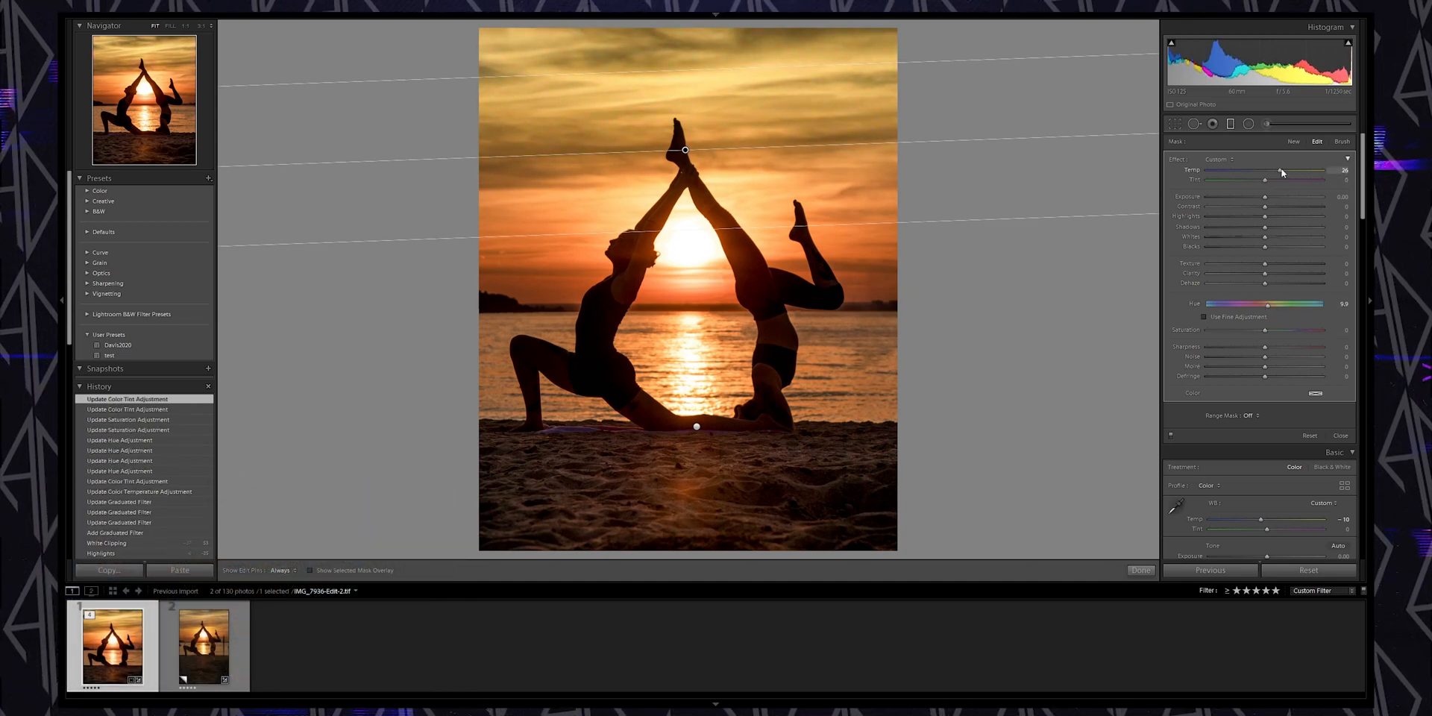
double_click(1280, 171)
double_click(1258, 306)
left_click_drag(1265, 308, 1256, 307)
left_click(1140, 570)
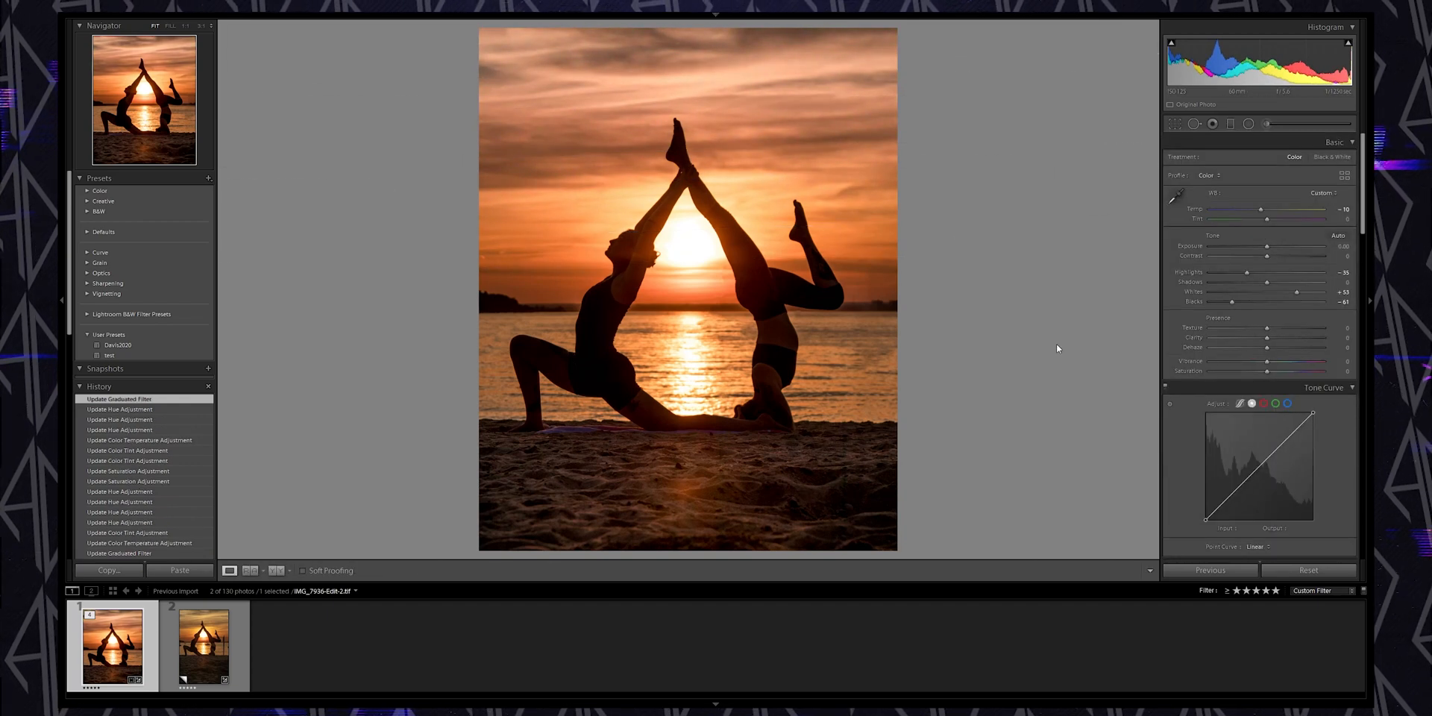
Tighten the crop slightly from the top-right corner and apply it
left_click(1174, 124)
left_click_drag(812, 333, 818, 329)
left_click(1174, 126)
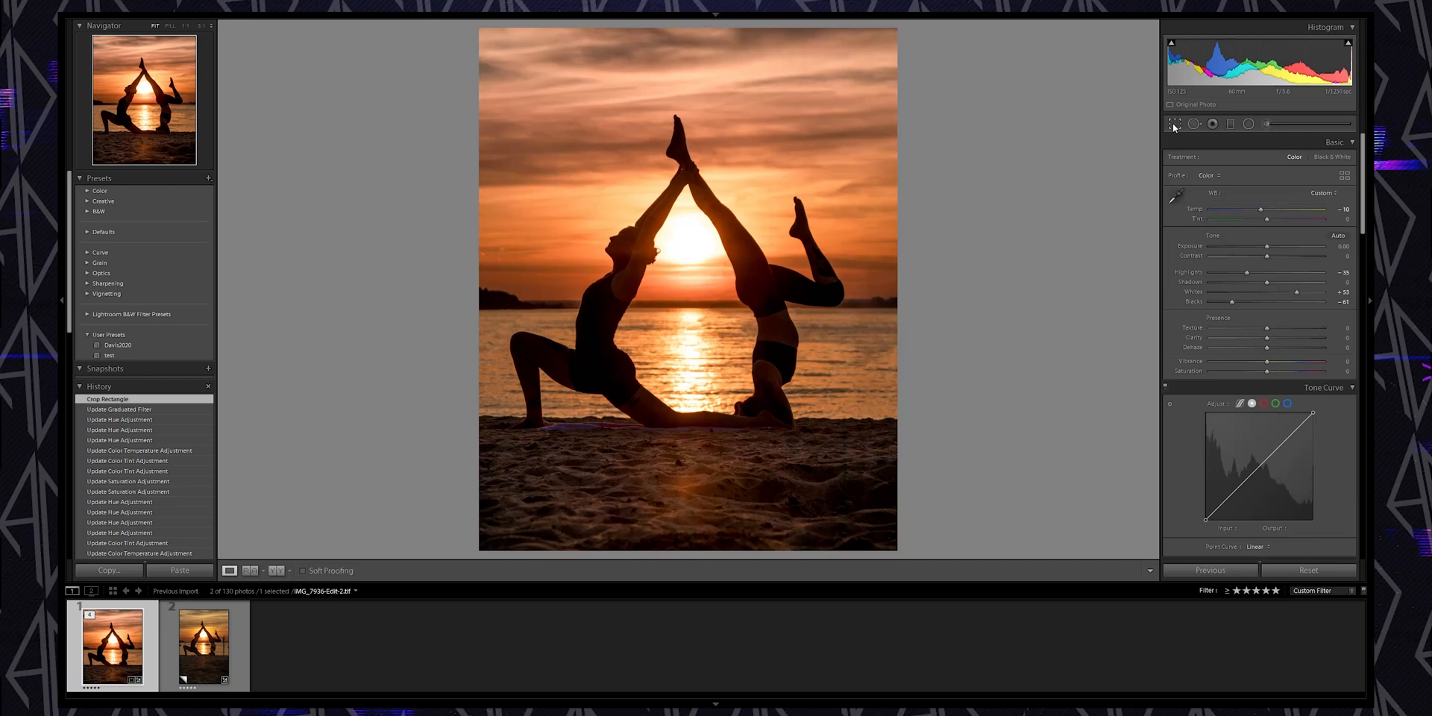
left_click(1174, 125)
left_click_drag(866, 74, 863, 78)
left_click_drag(831, 300, 836, 293)
key("Return")
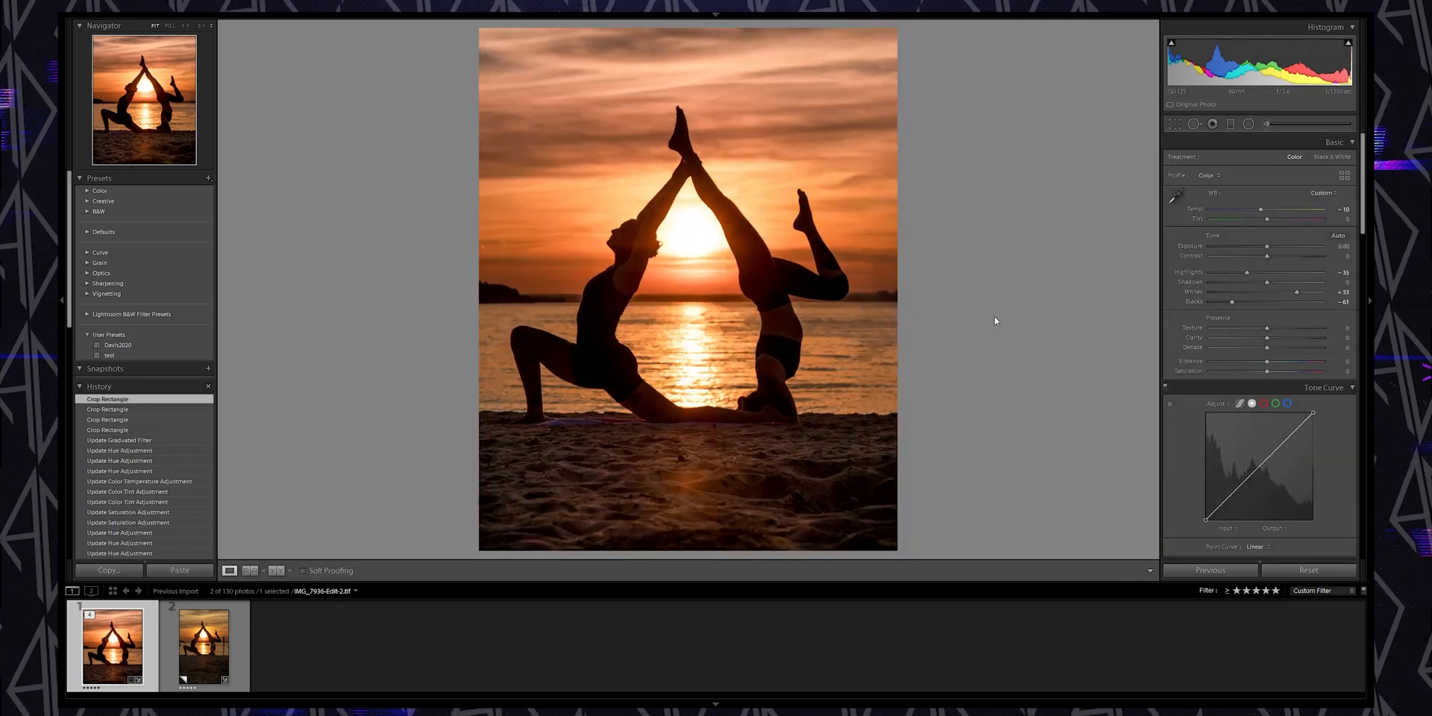
Readjust the crop frame's right edge and apply the crop again
left_click(1174, 125)
left_click_drag(867, 277, 850, 277)
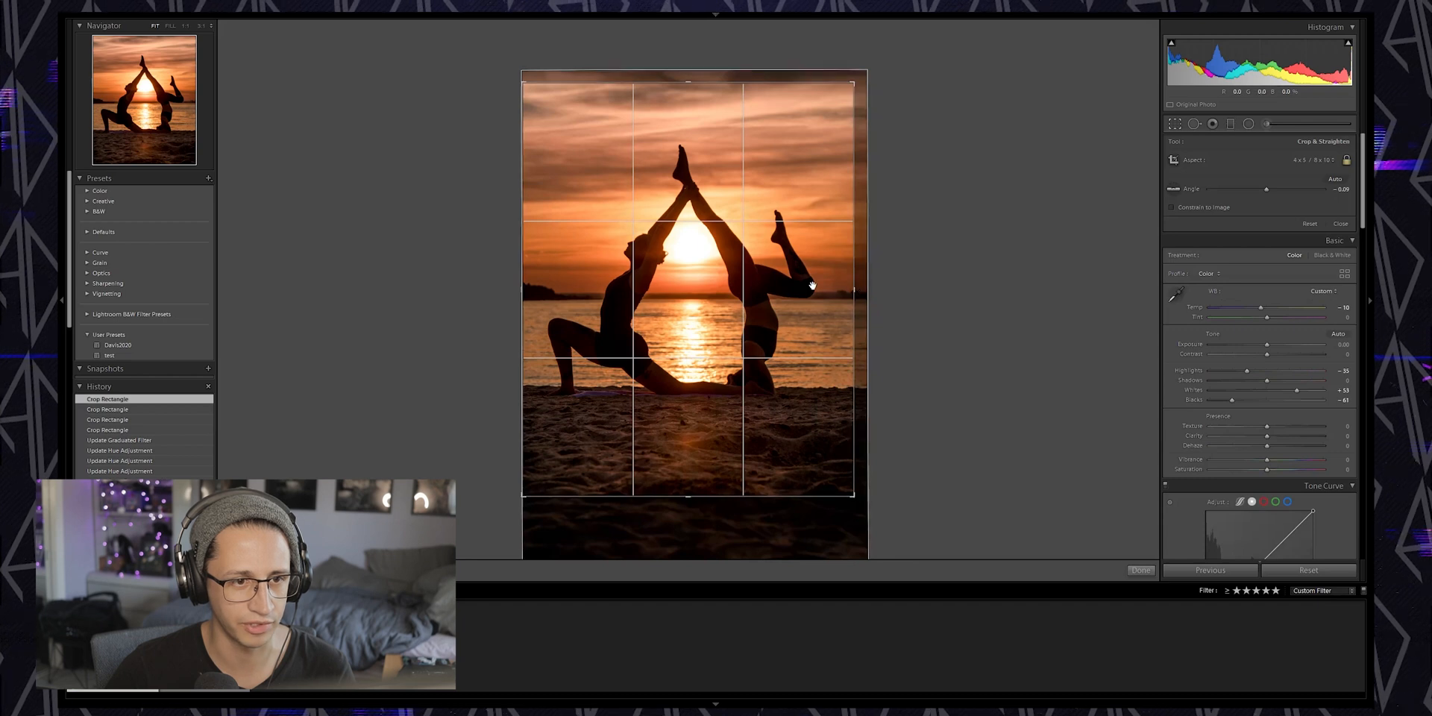
key("Return")
left_click(1173, 125)
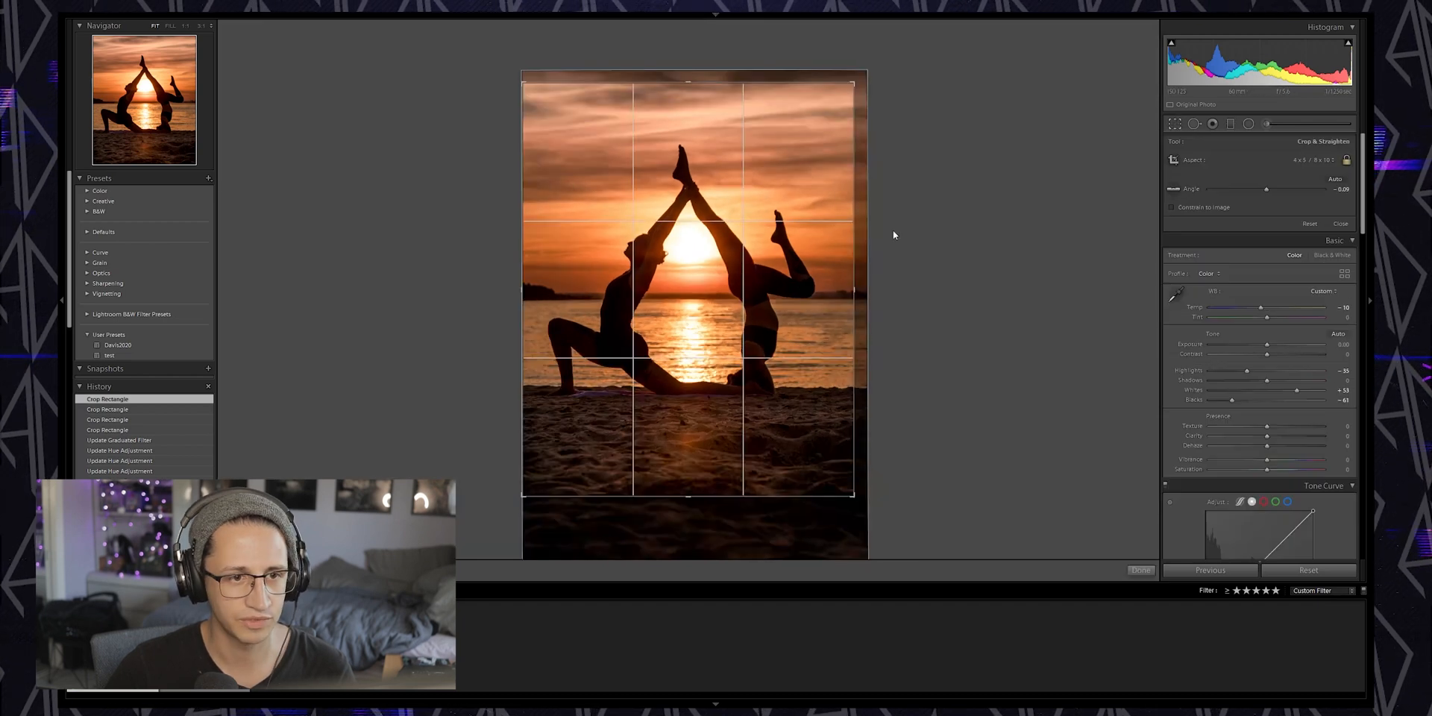
left_click(813, 253)
key("Return")
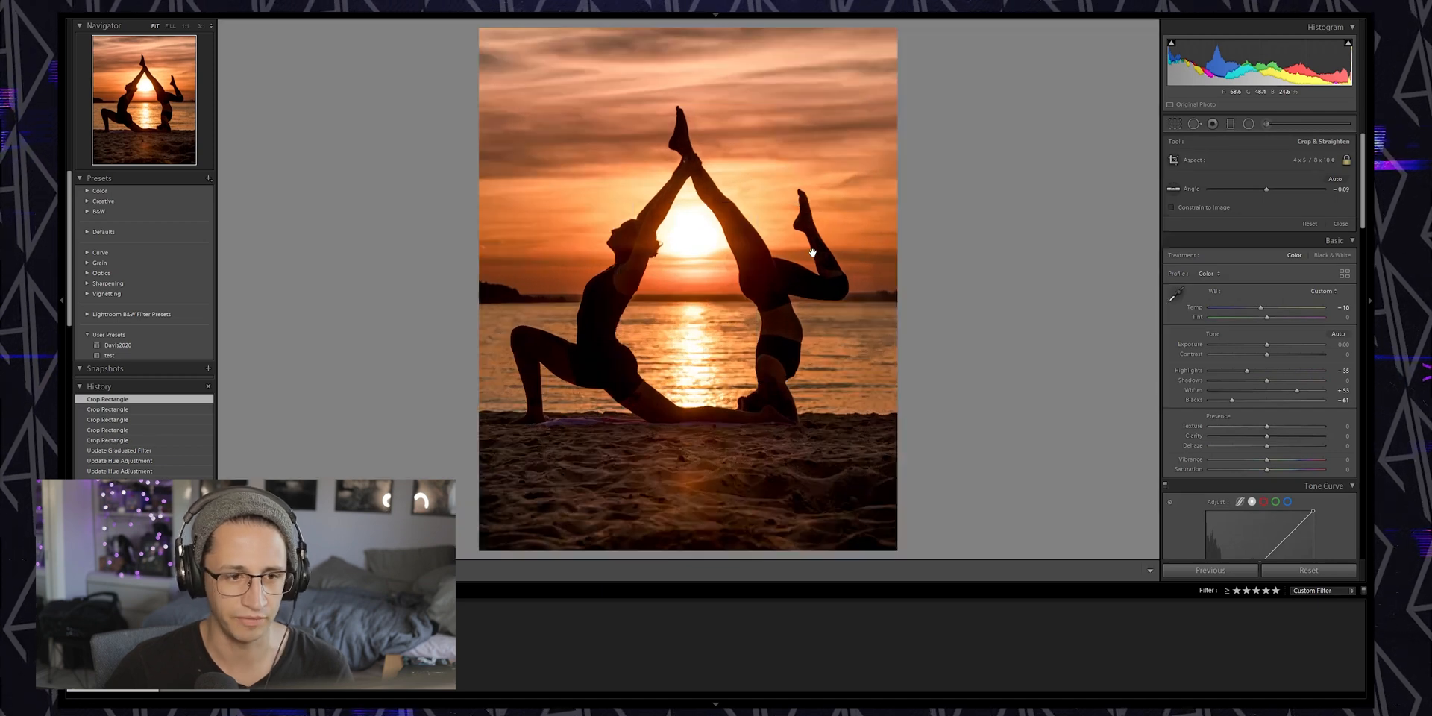
Revisit the sand Graduated Filter and raise the photo's Exposure to +0.16
left_click(1230, 126)
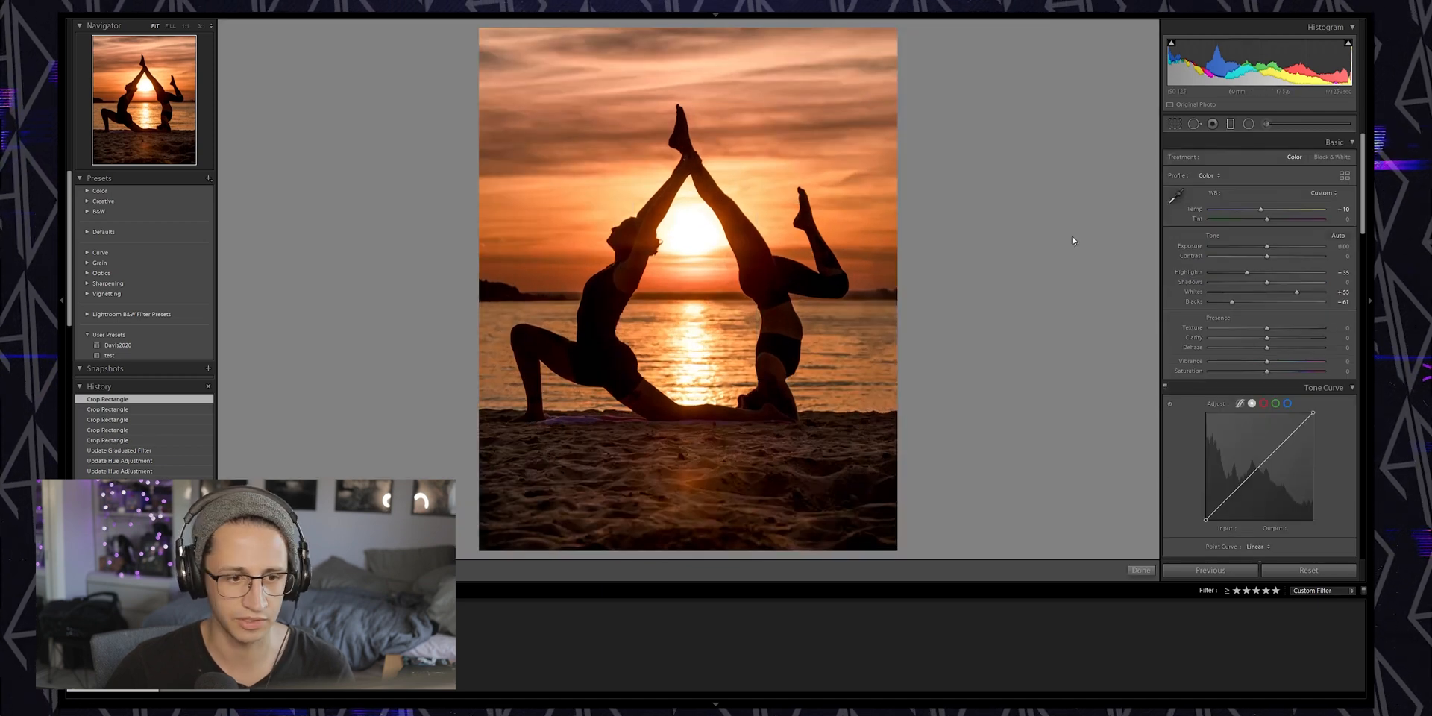
left_click(699, 418)
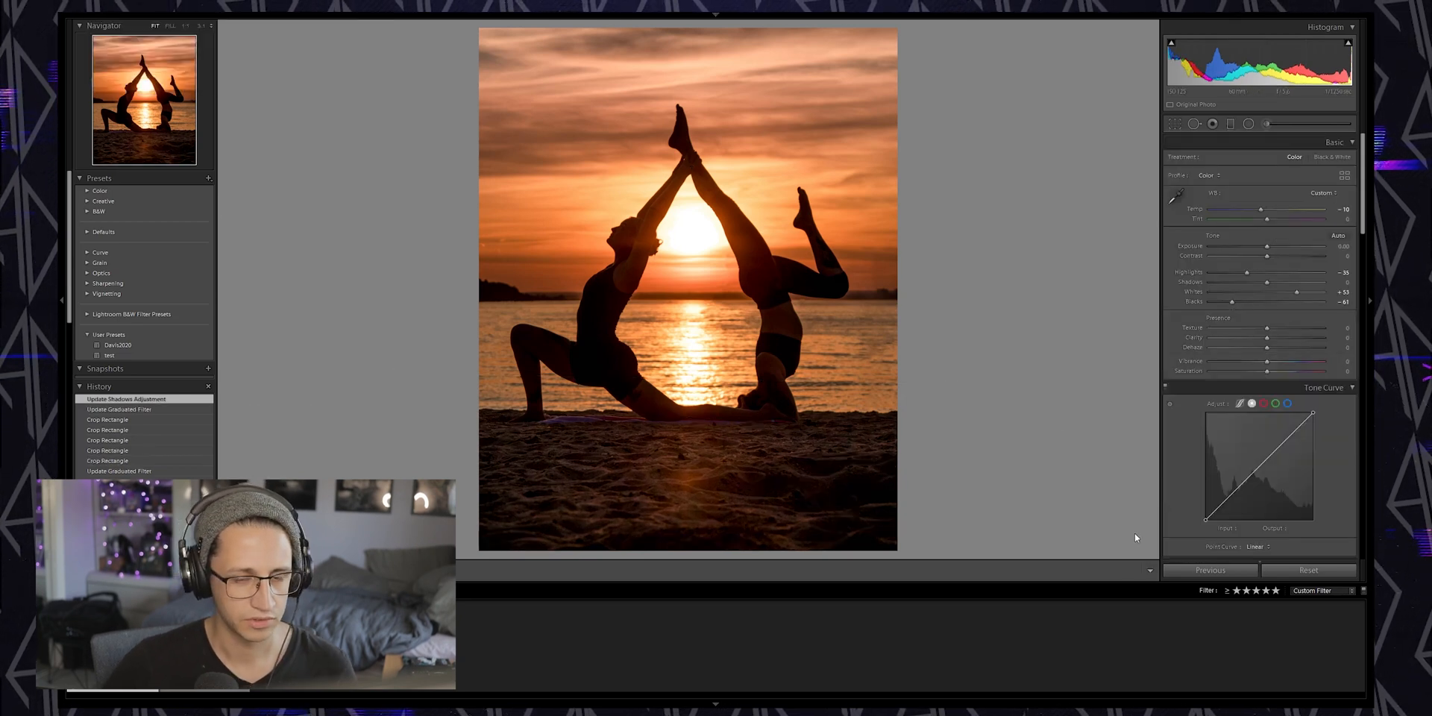
left_click_drag(1267, 247, 1269, 247)
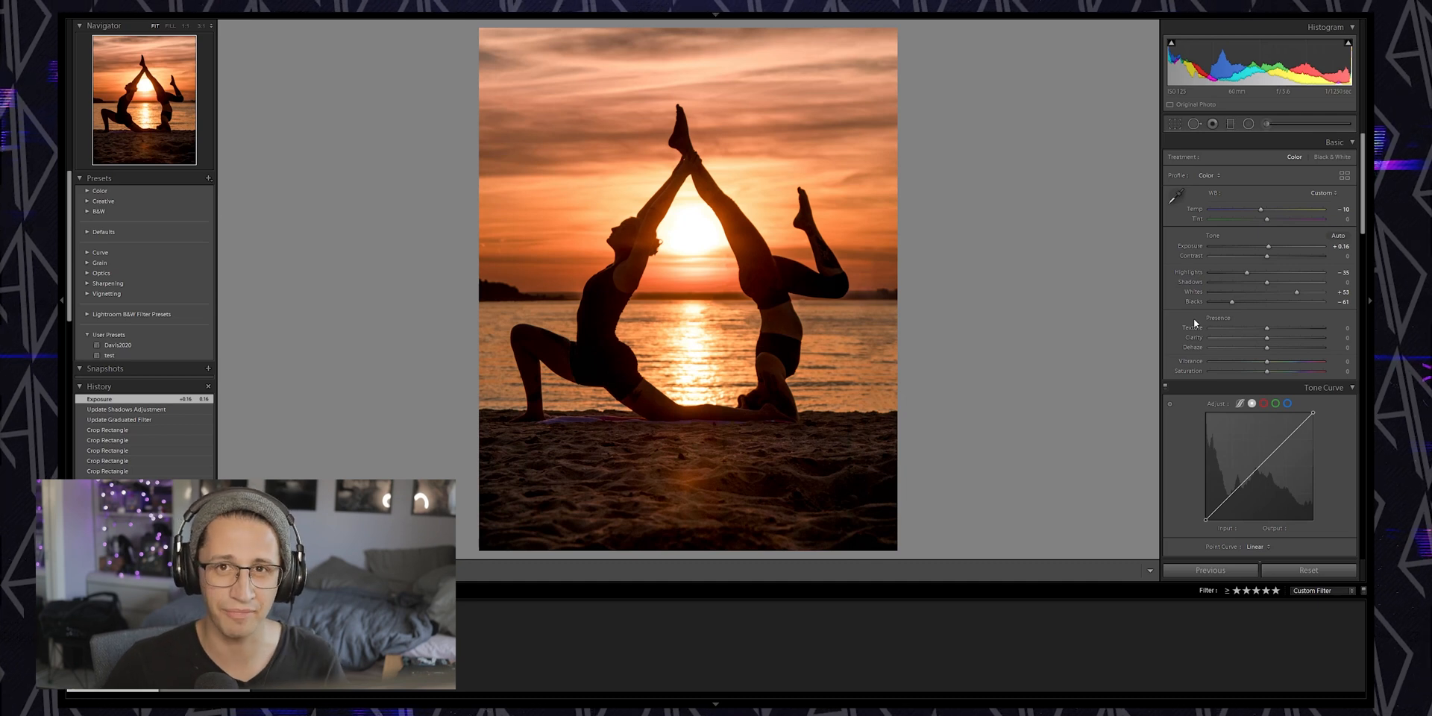
Open a copy of the photo in Adobe Photoshop 2020 for editing
right_click(813, 341)
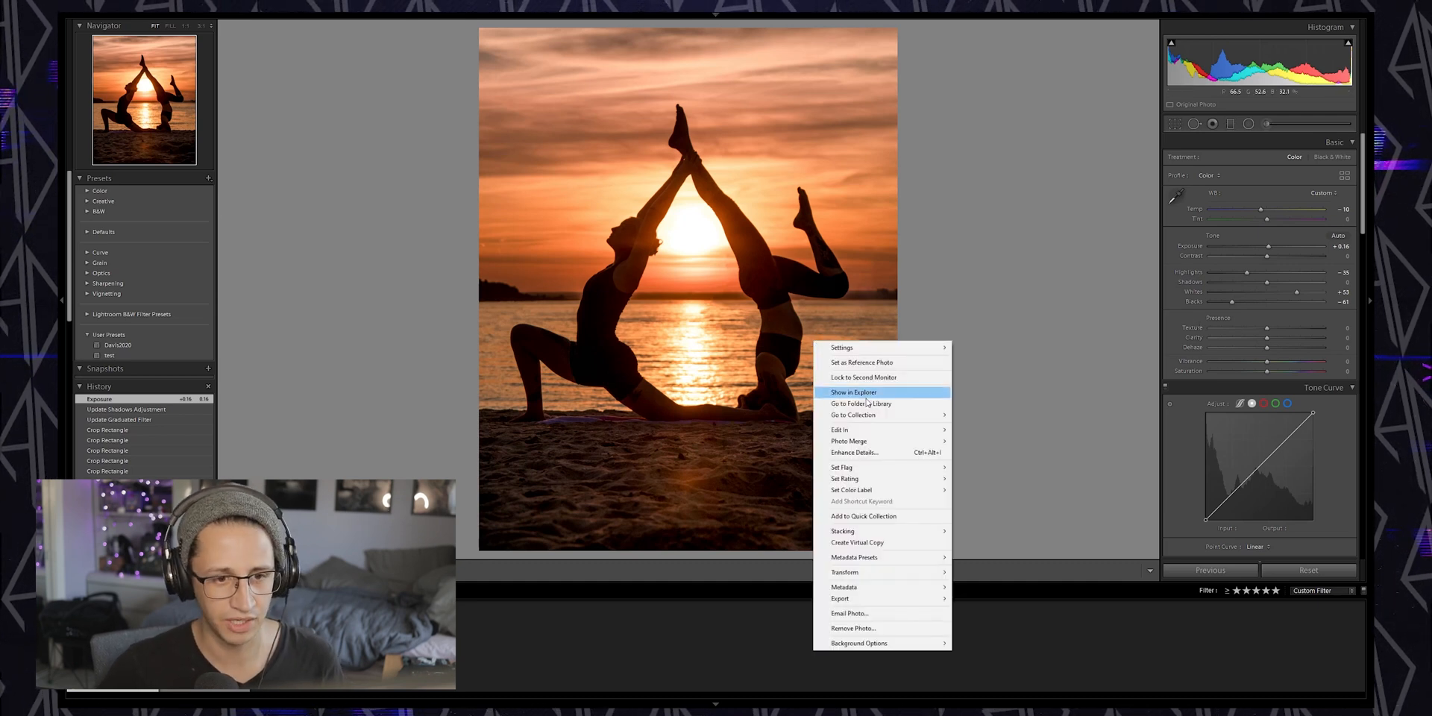
mouse_move(876, 432)
left_click(988, 430)
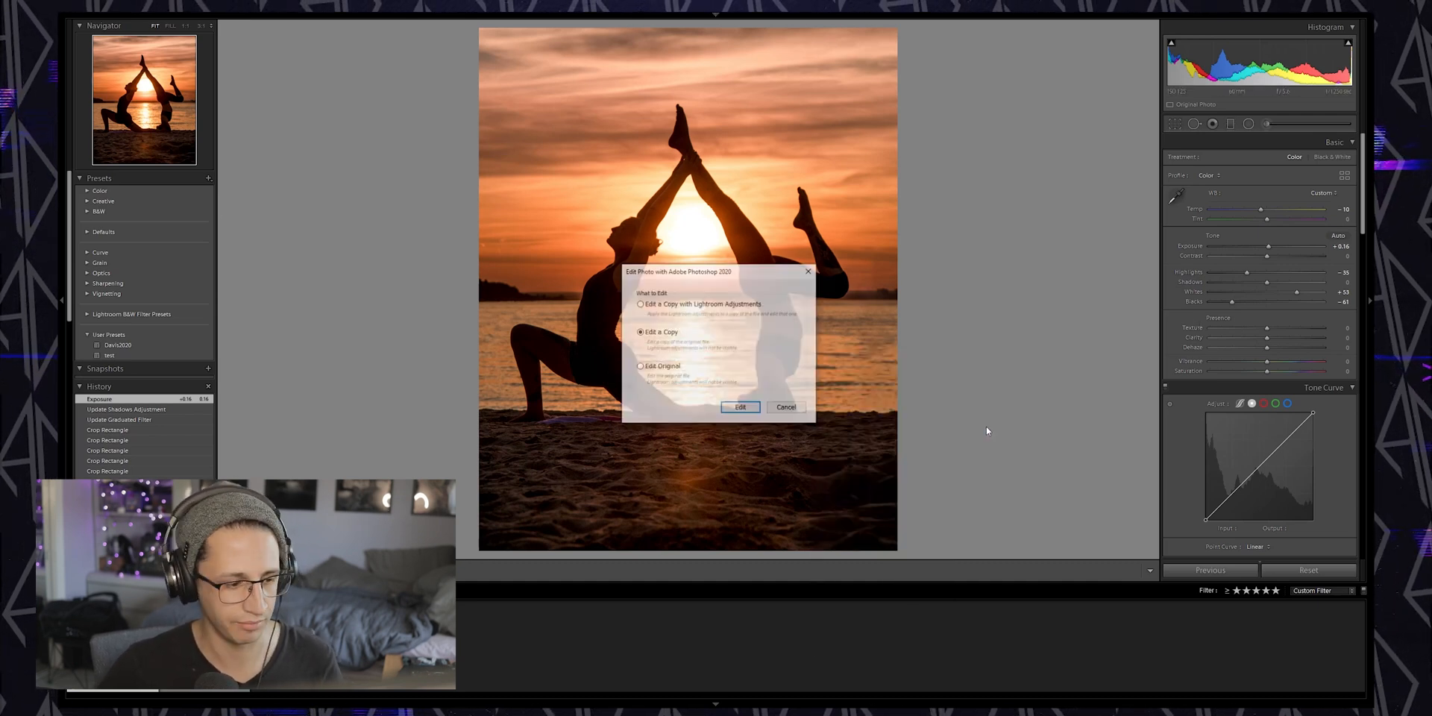
left_click(752, 409)
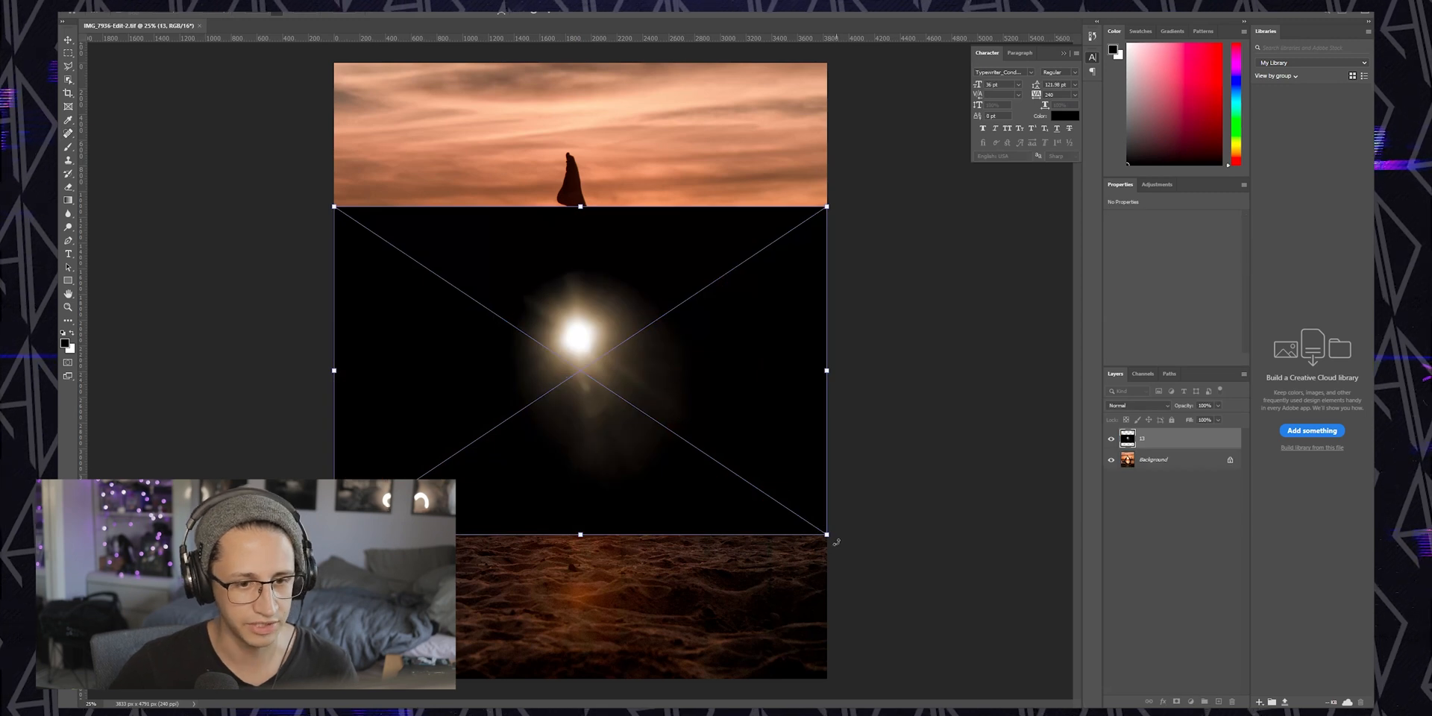
Place the sun flare image over the photo as a new layer
mouse_move(827, 536)
left_mouse_down()
mouse_move(862, 543)
mouse_move(836, 541)
left_mouse_up()
key("Escape")
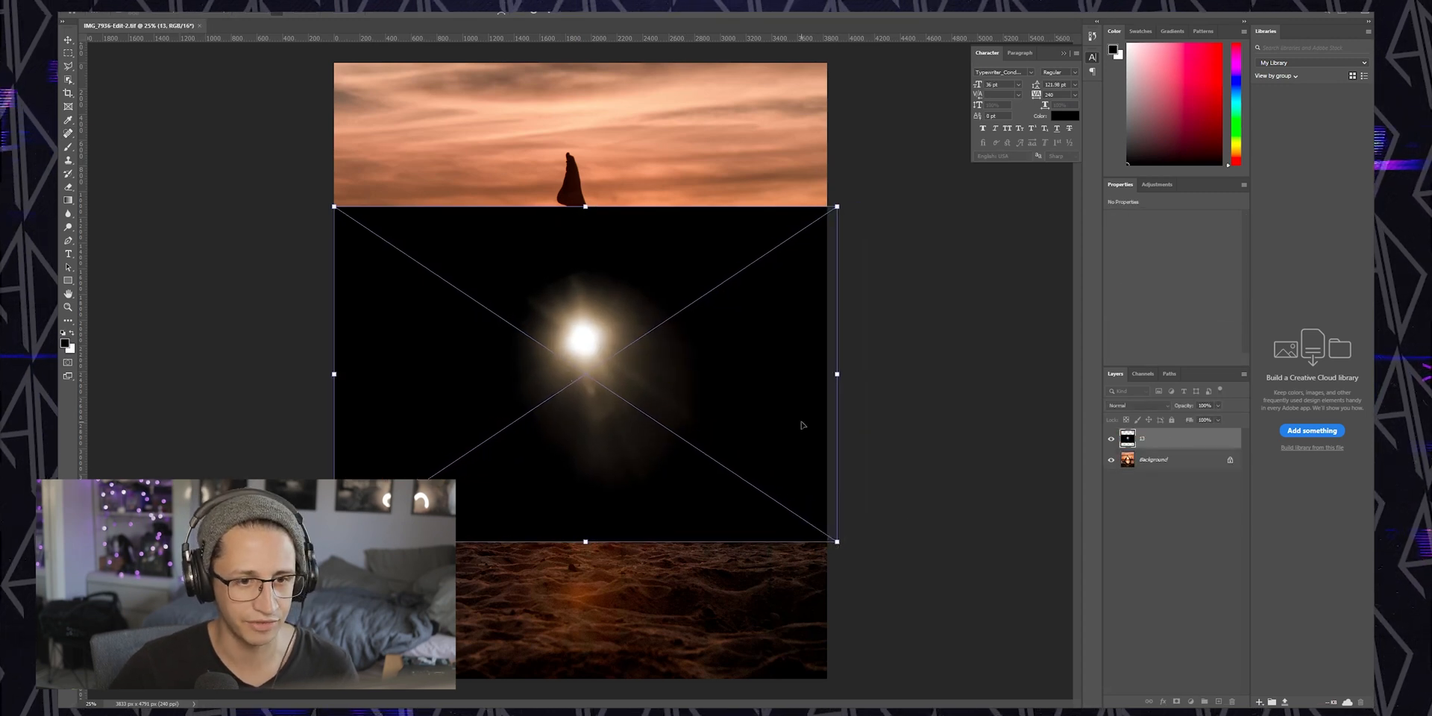
key("Return")
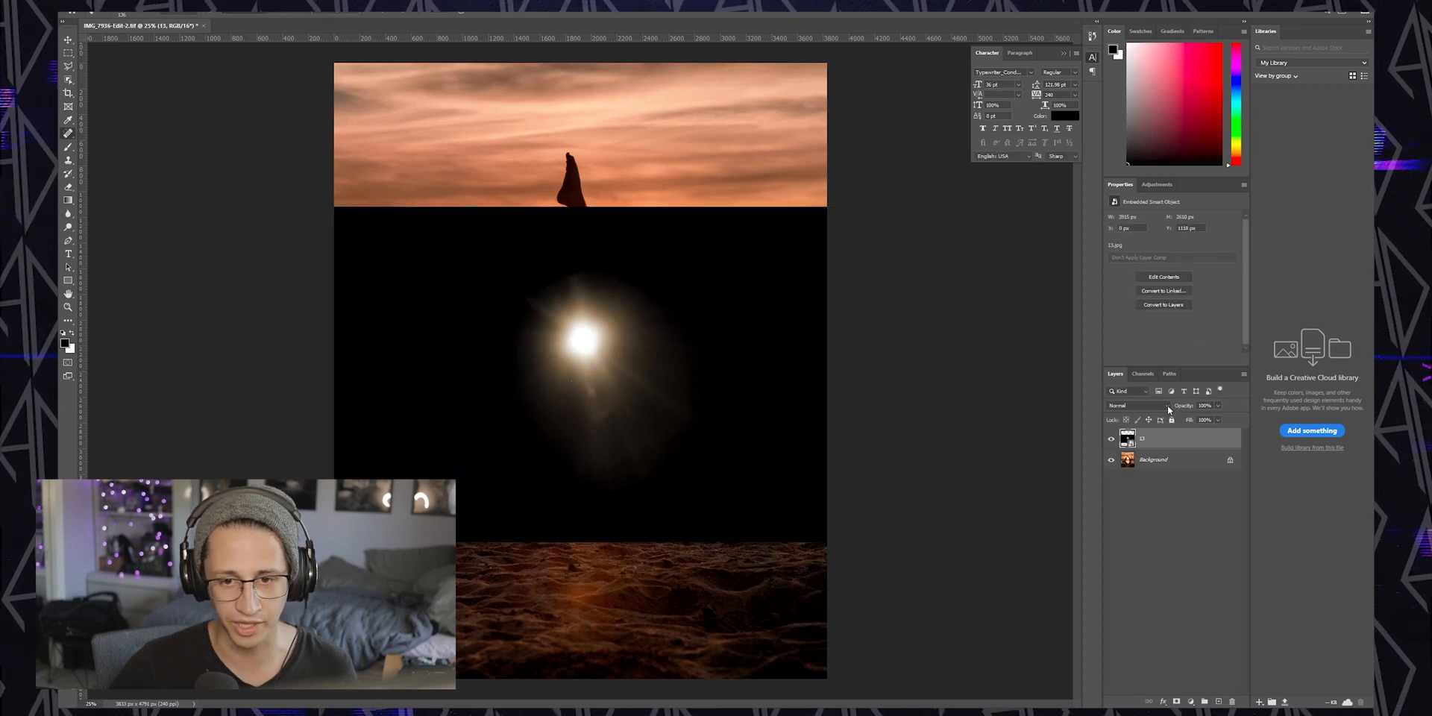
Set the flare layer's blend mode to Screen and reposition it over the sun
left_click(1137, 405)
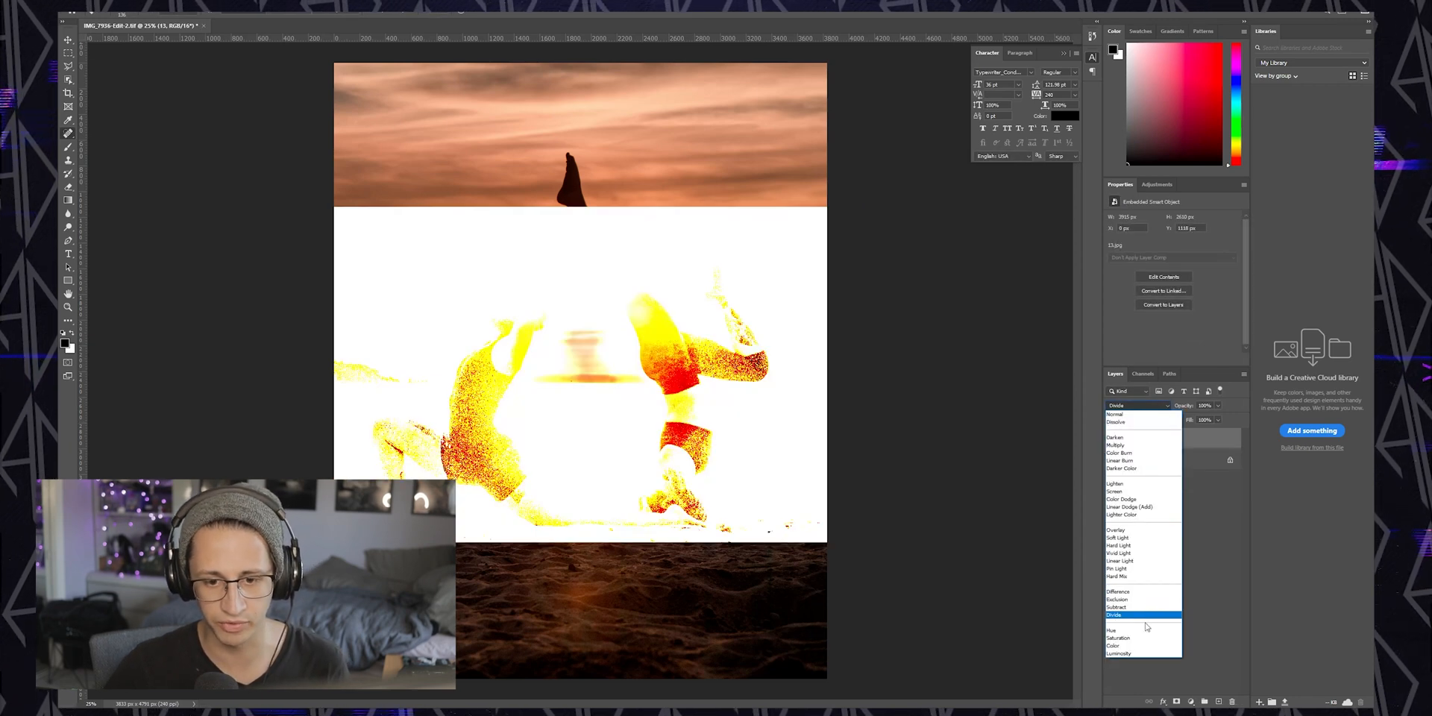
left_click(1131, 492)
left_click_drag(737, 410, 721, 387)
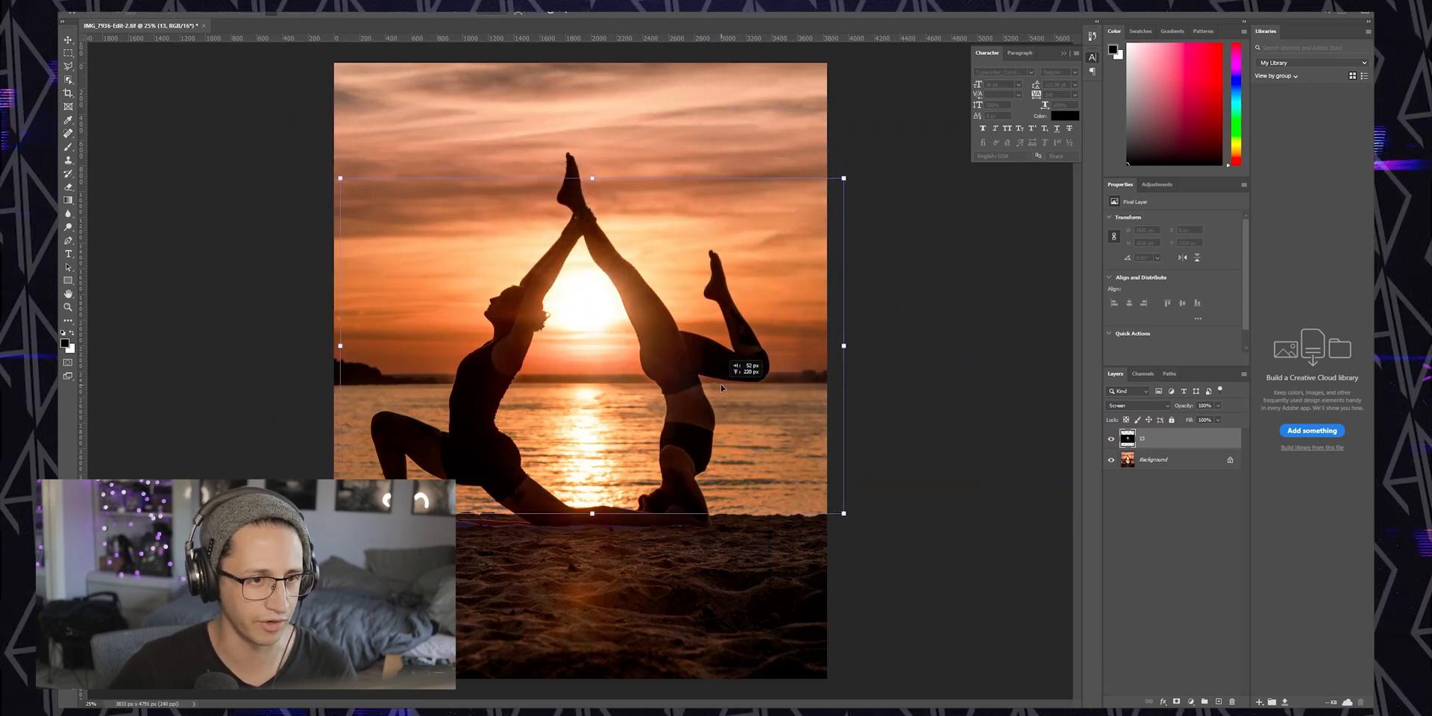
left_click_drag(843, 513, 894, 552)
left_click_drag(803, 463, 771, 435)
key("Return")
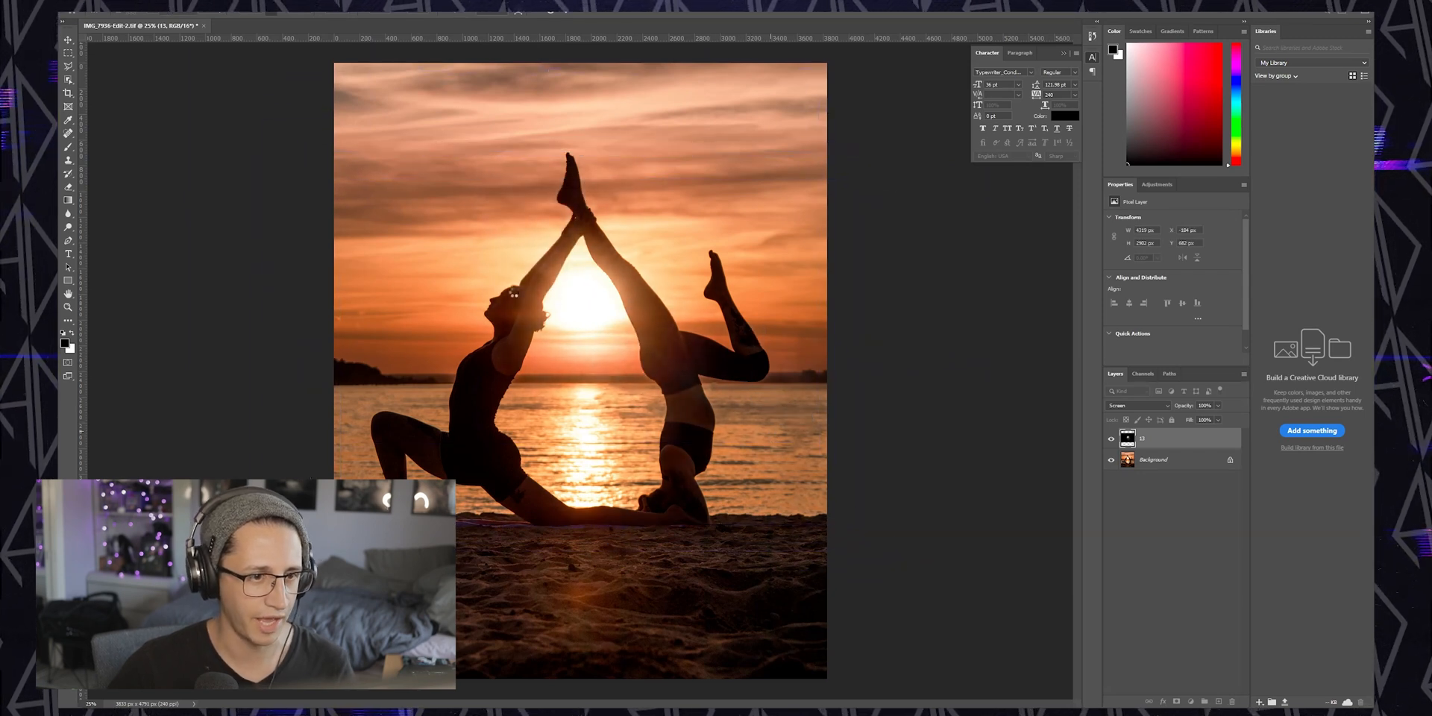
Rotate the flare layer with Free Transform and commit it
key("ctrl+t")
left_click_drag(880, 532, 945, 414)
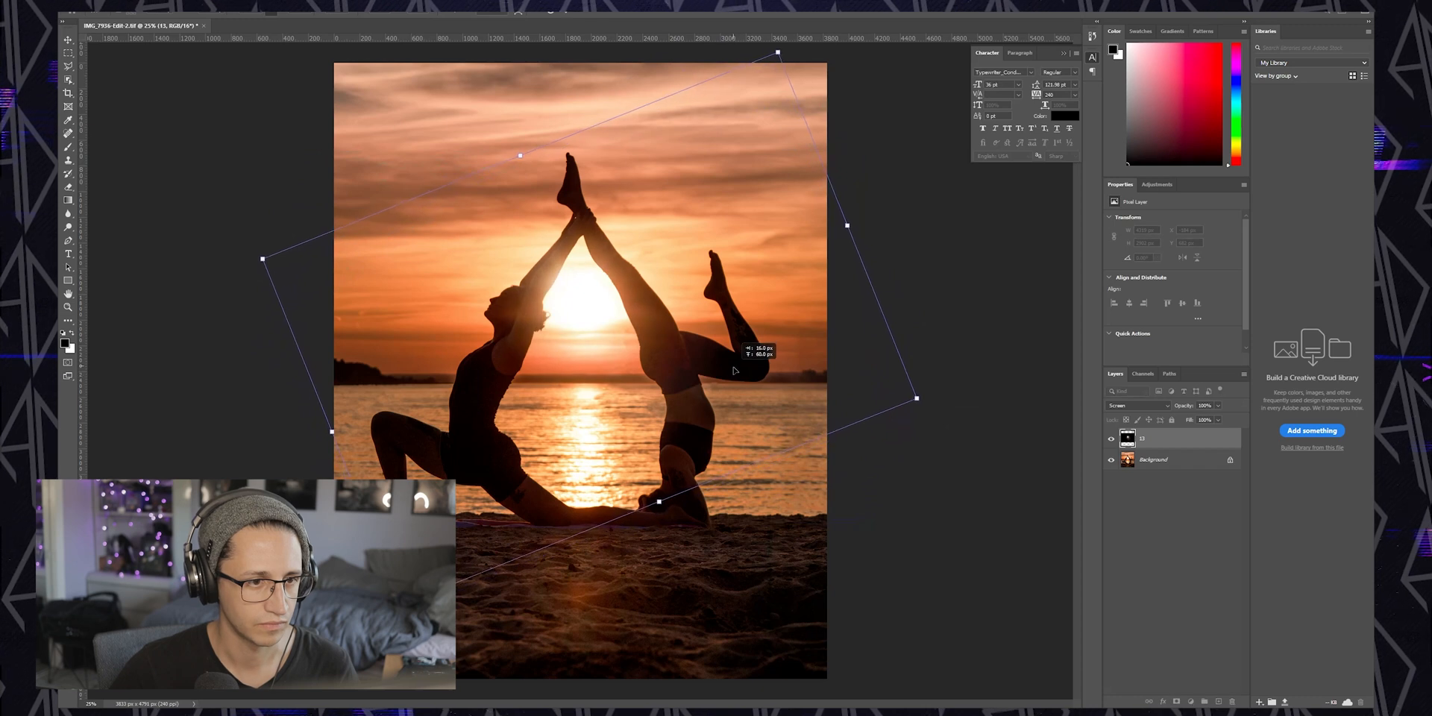
key("Return")
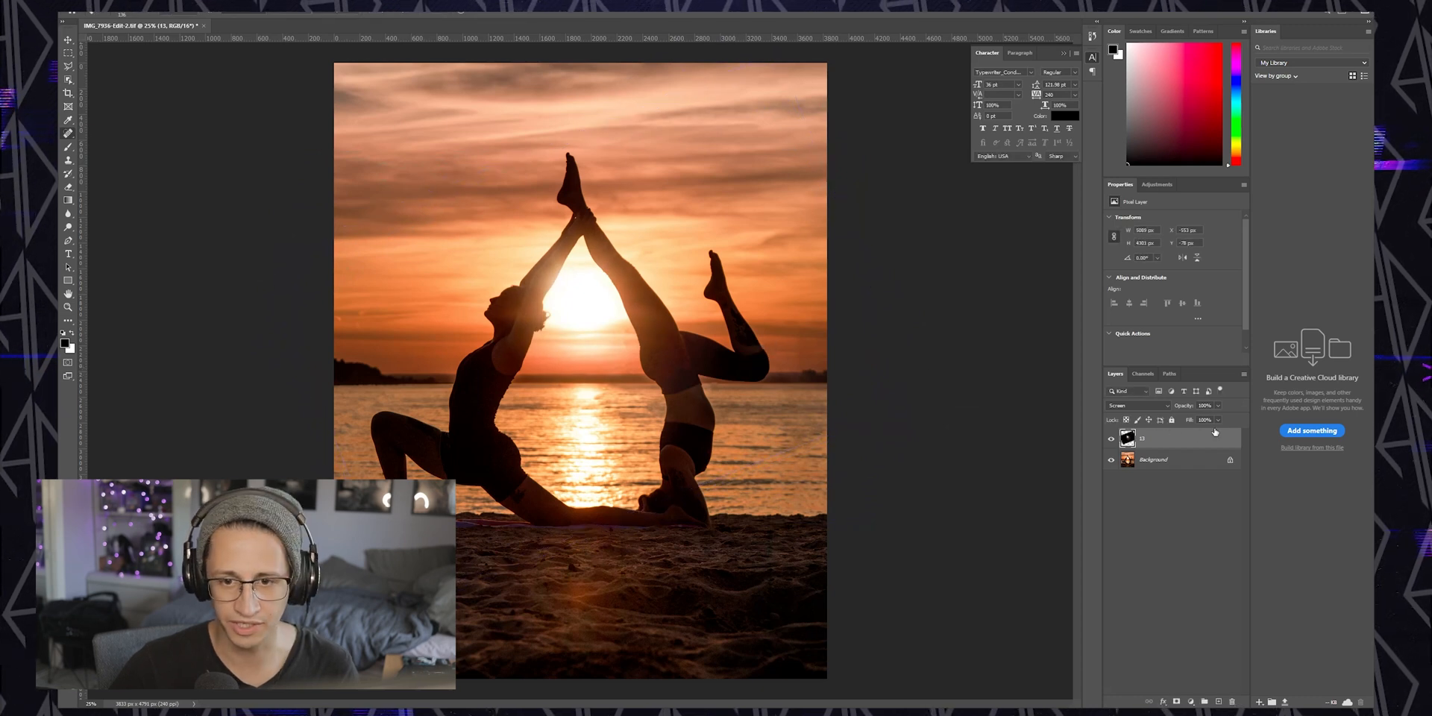
left_click_drag(1197, 439, 1198, 439)
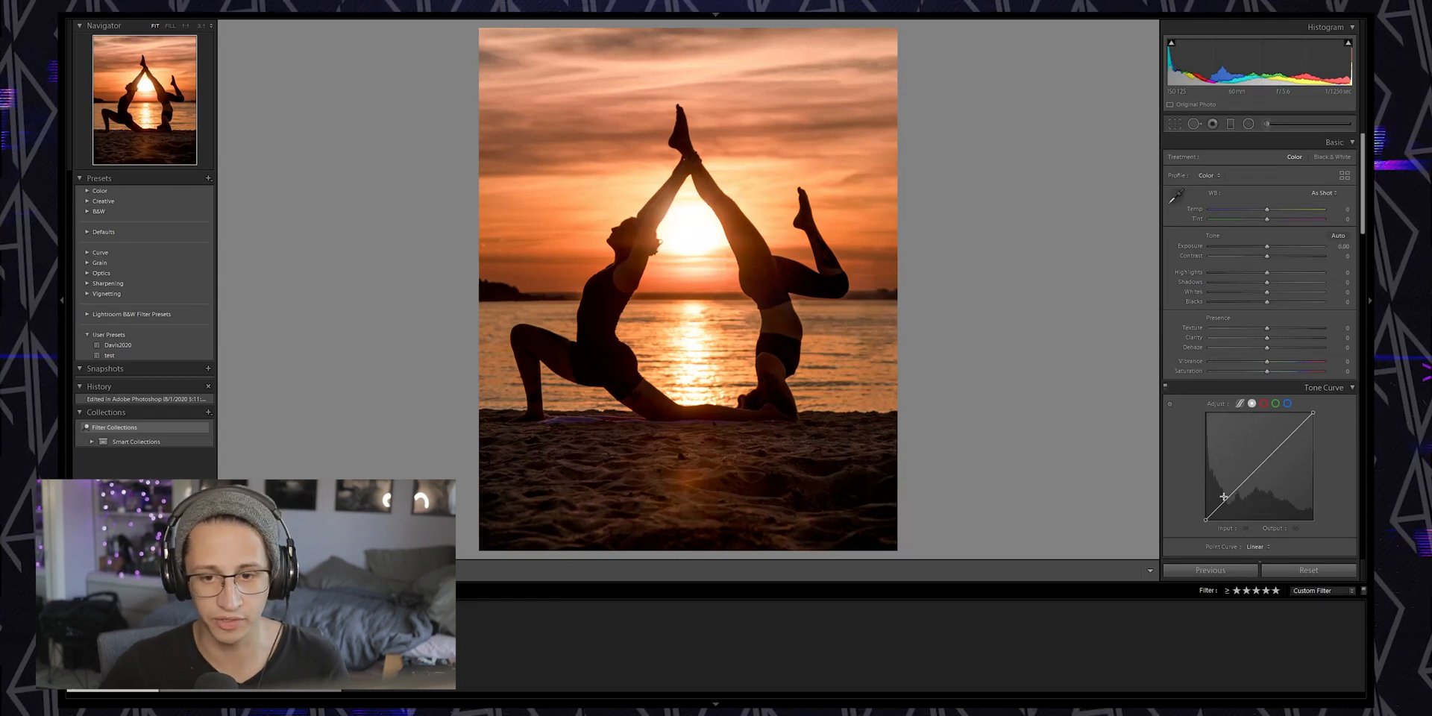
Add a point to the lower part of the tone curve to lift the shadows
left_click(1232, 494)
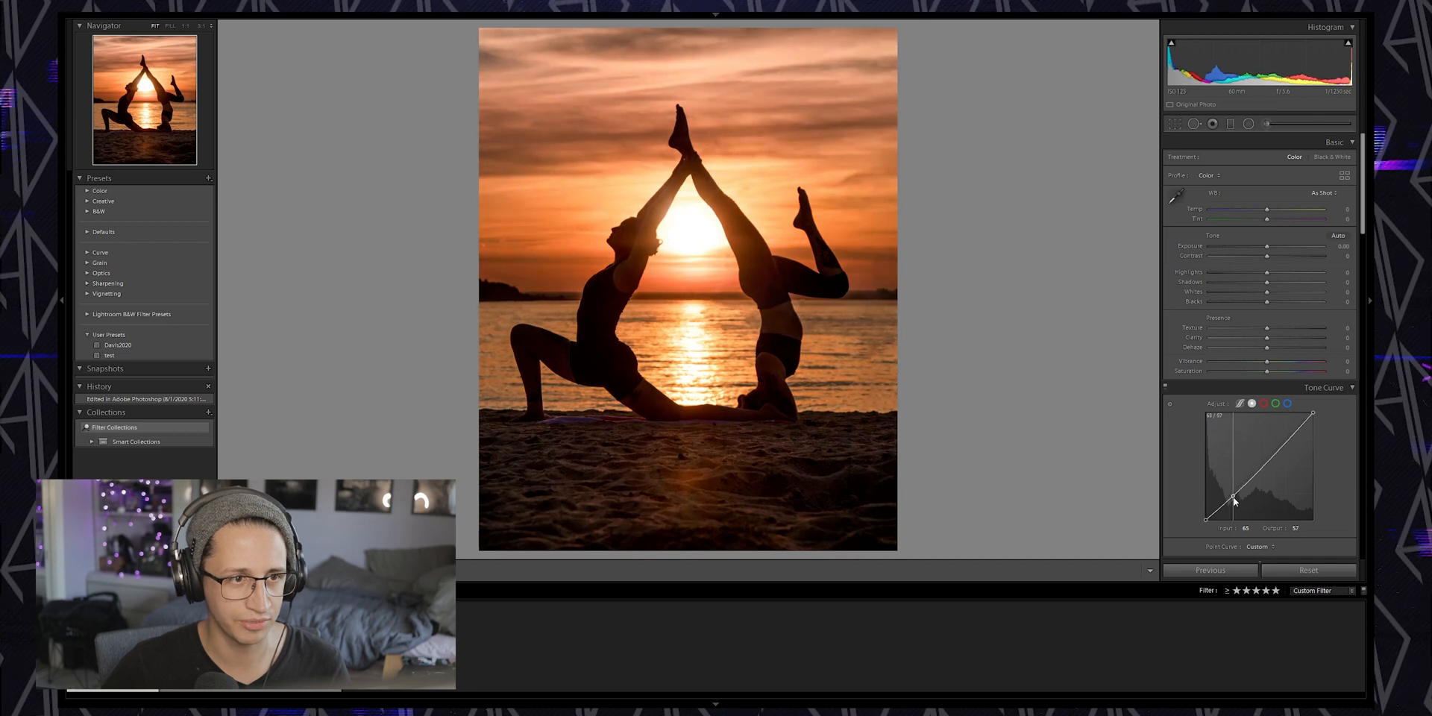
In Split Toning, give the shadows a teal hue of 183 and set the Balance to +100
scroll(1263, 470, "down", 5)
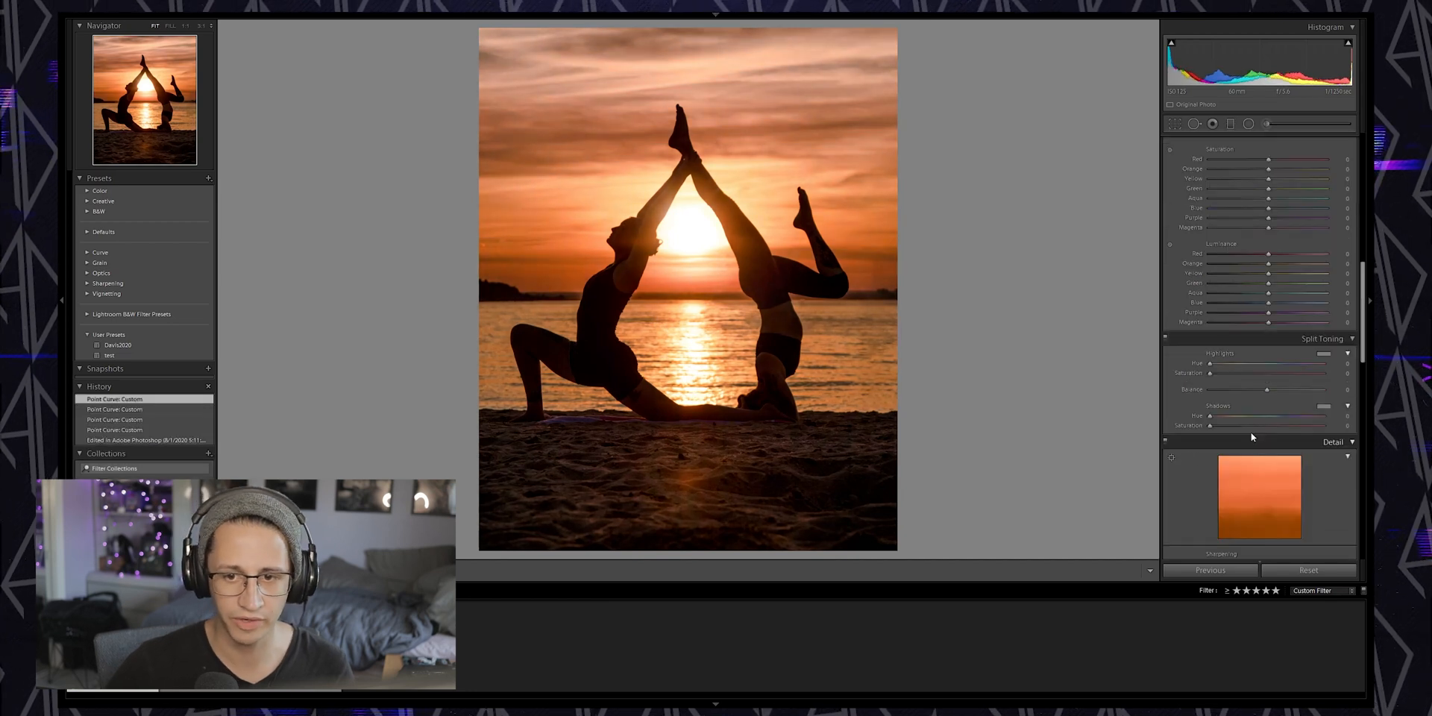
left_click(1323, 406)
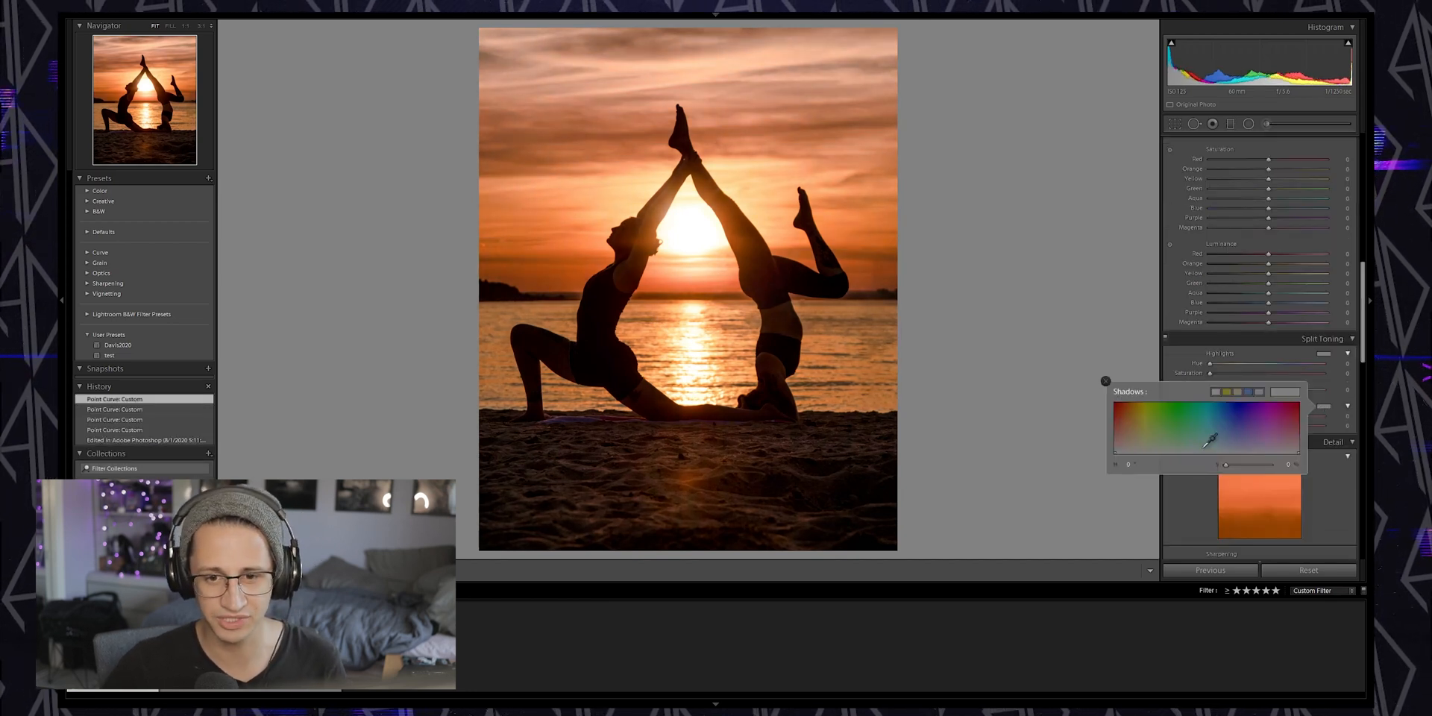
left_click(1106, 381)
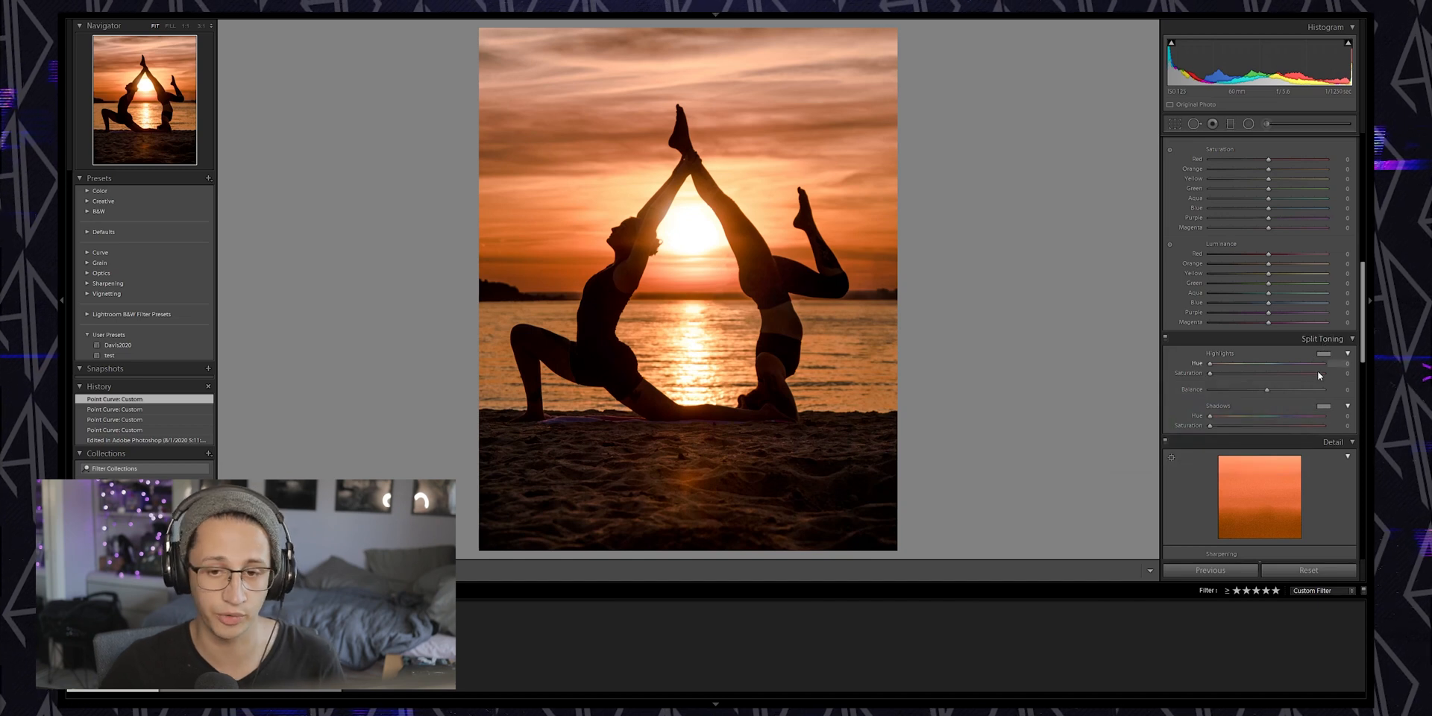
left_click(1324, 405)
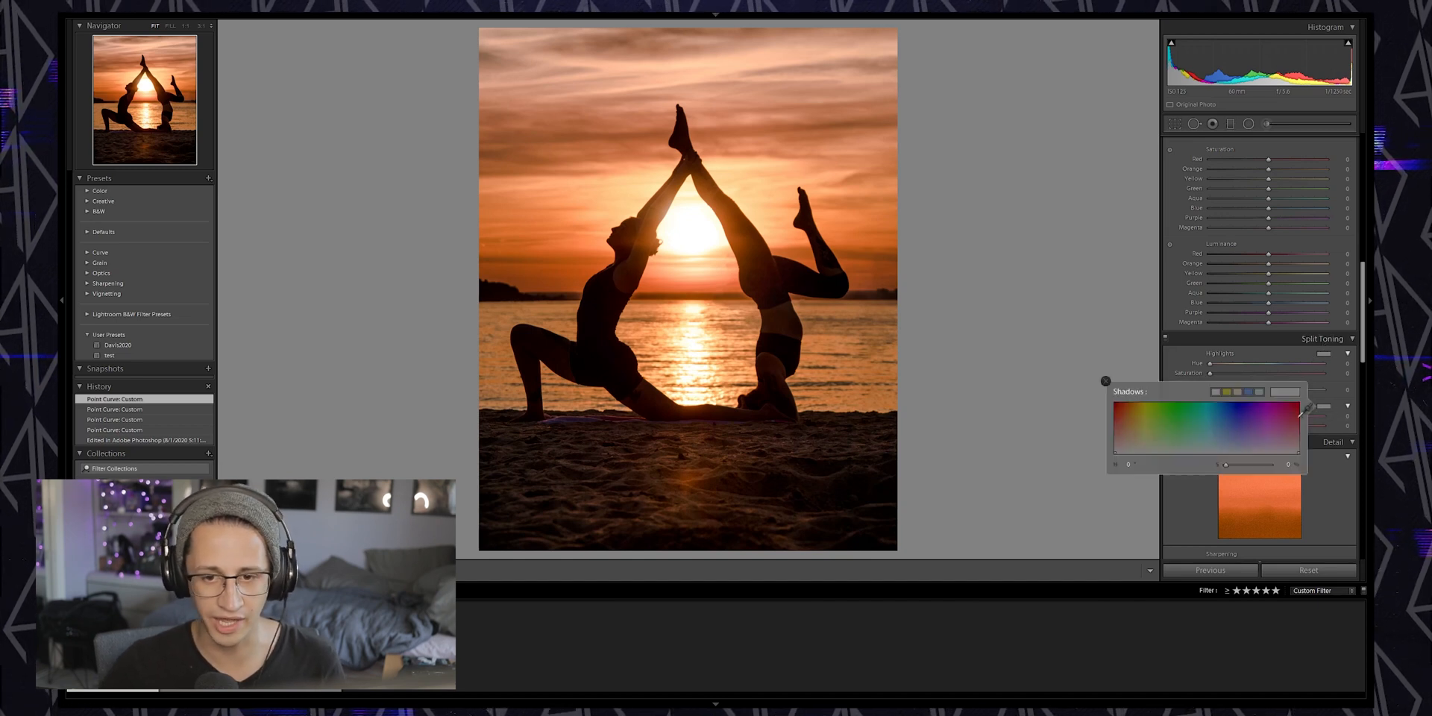
left_click(1207, 440)
left_click(1177, 359)
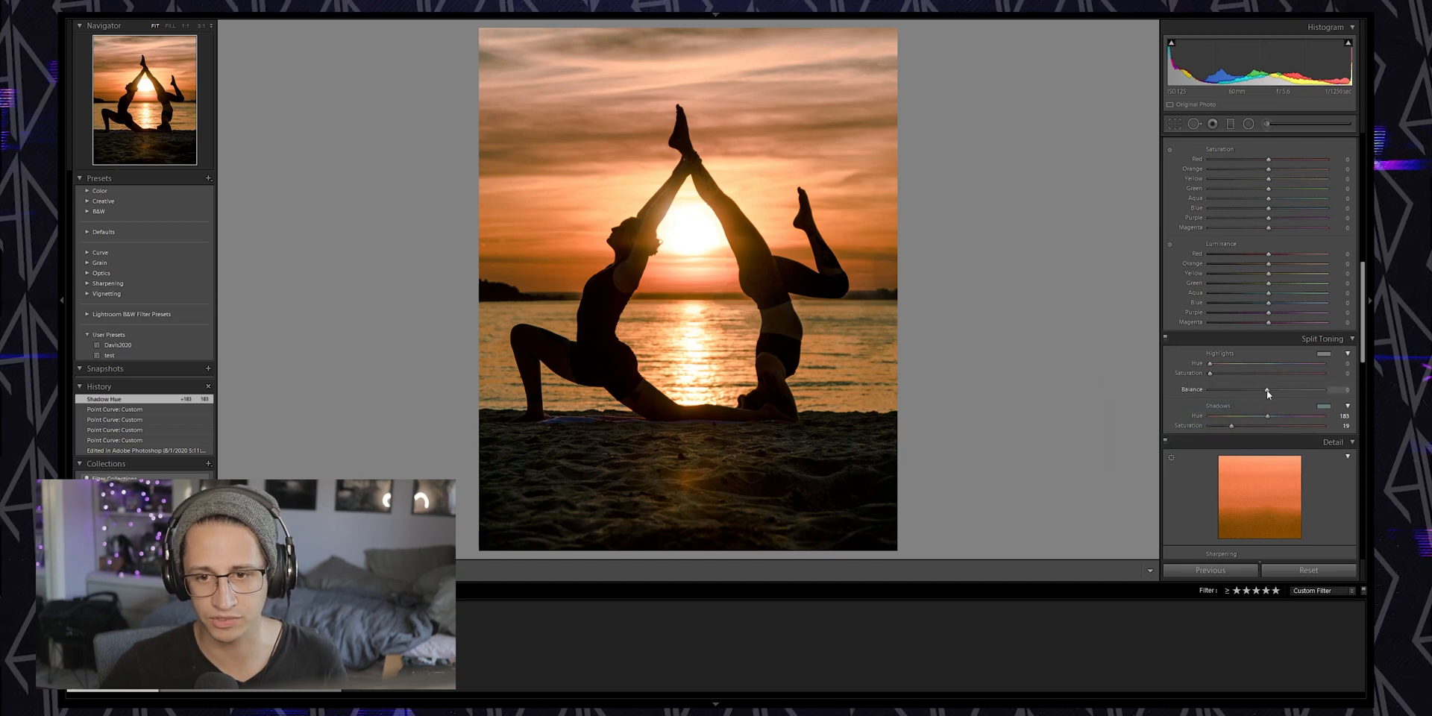
left_click_drag(1266, 389, 1367, 391)
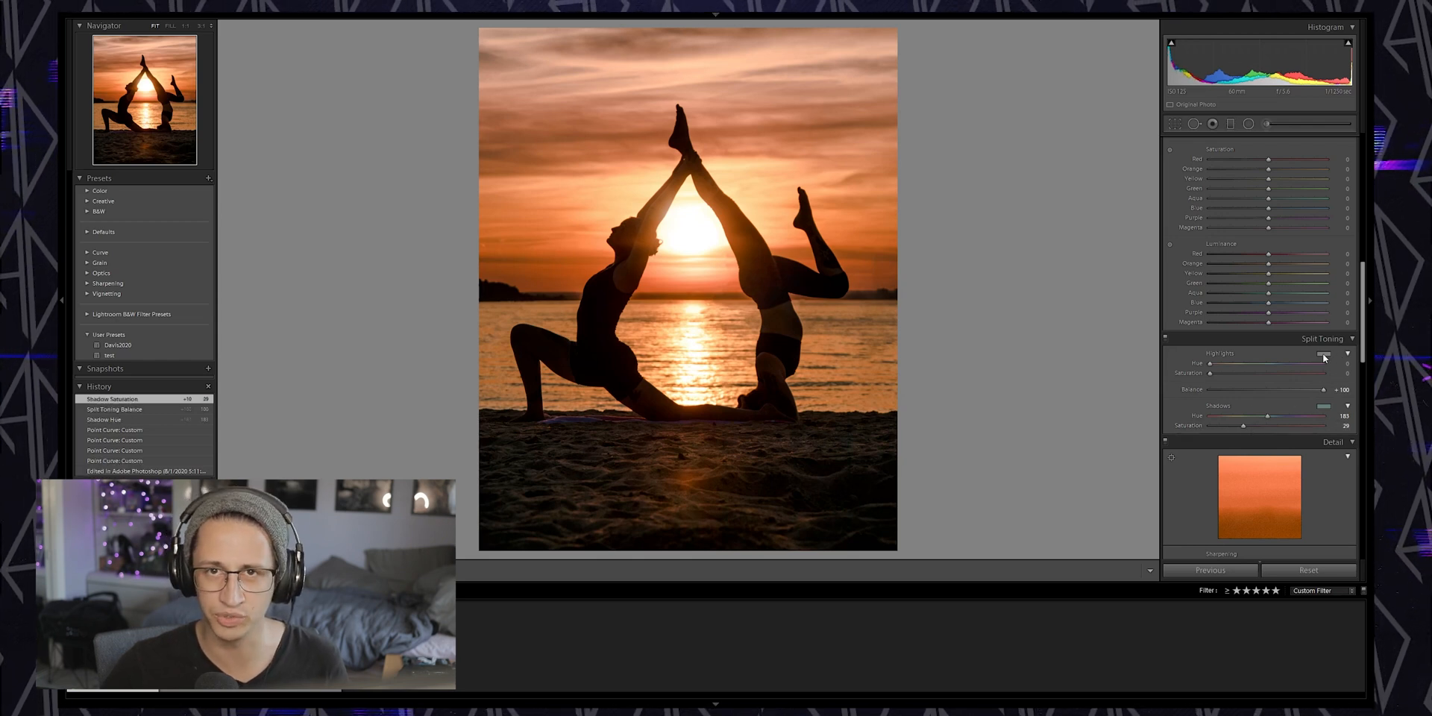
Toggle the split toning on and off repeatedly to compare the photo with and without it
left_click(1166, 339)
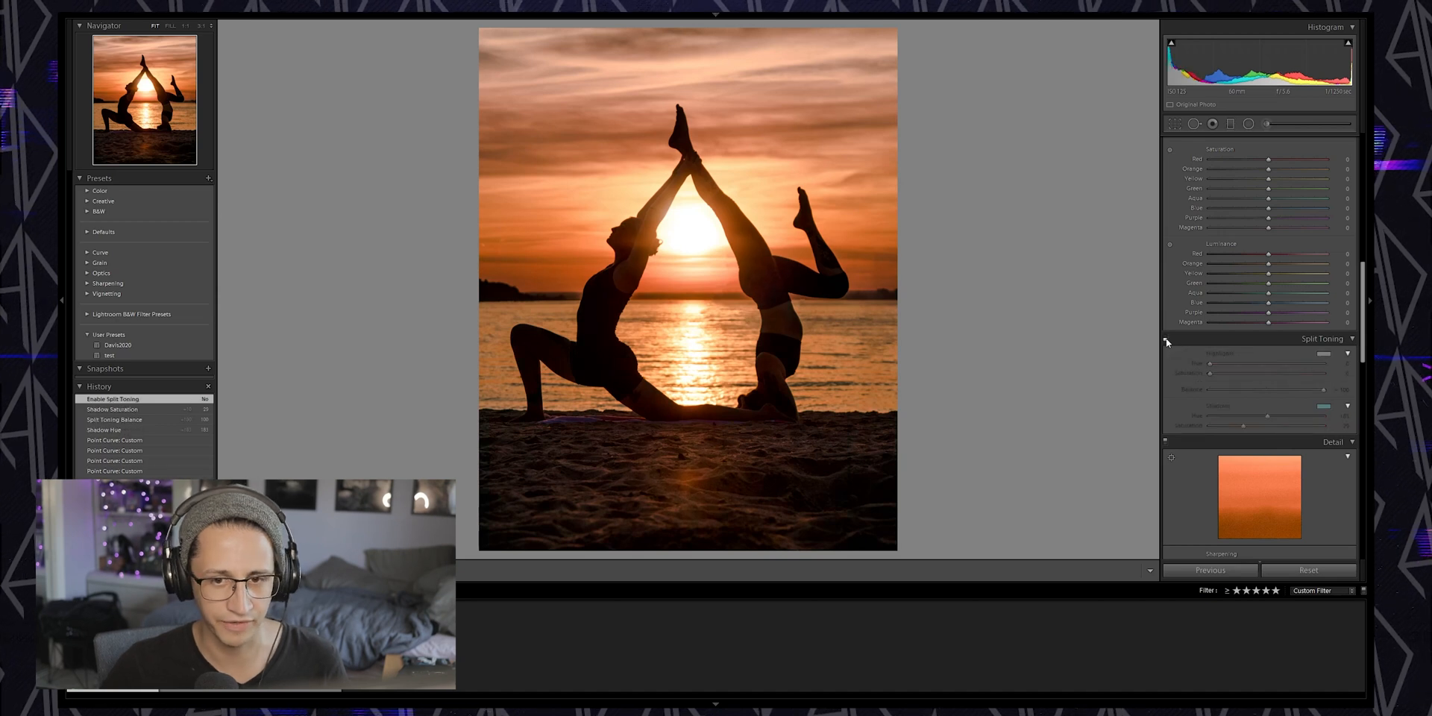
left_click(1166, 340)
left_click(1166, 339)
left_click(1166, 339)
left_click(1166, 340)
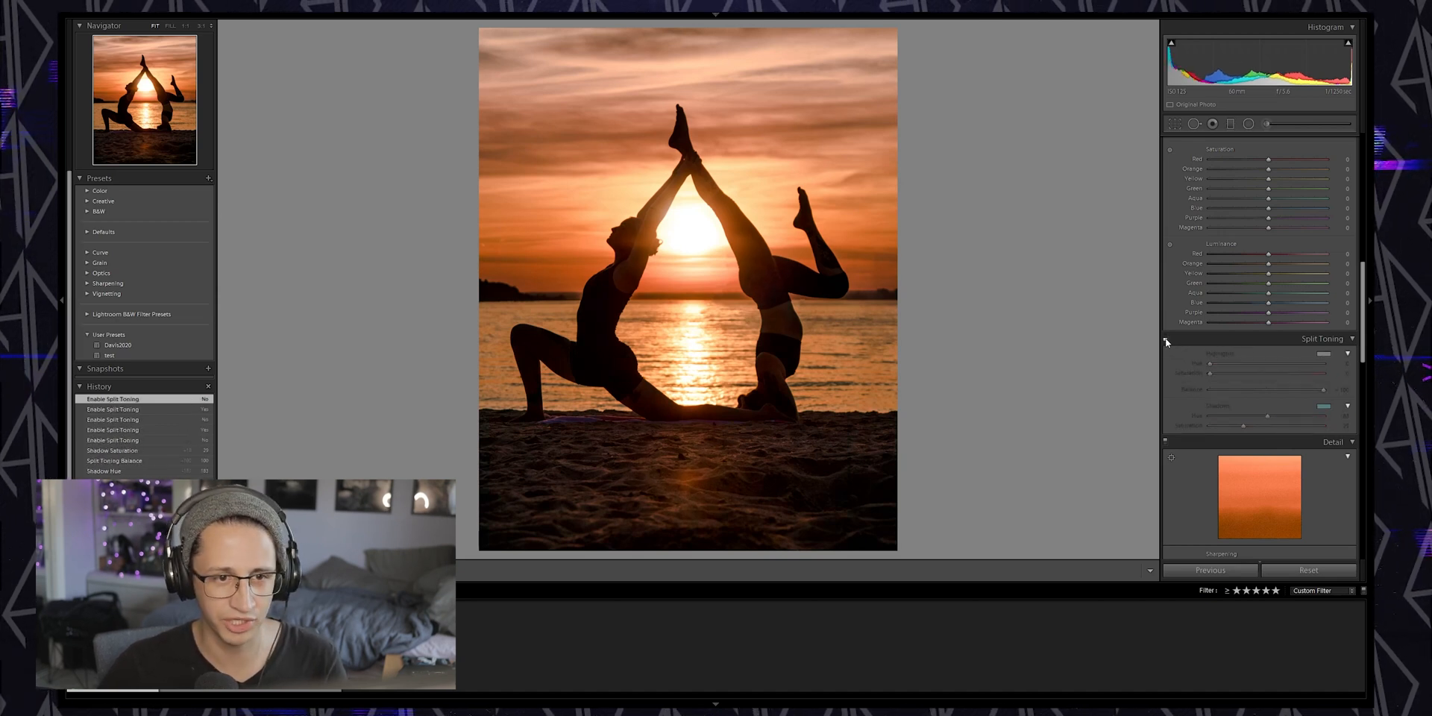